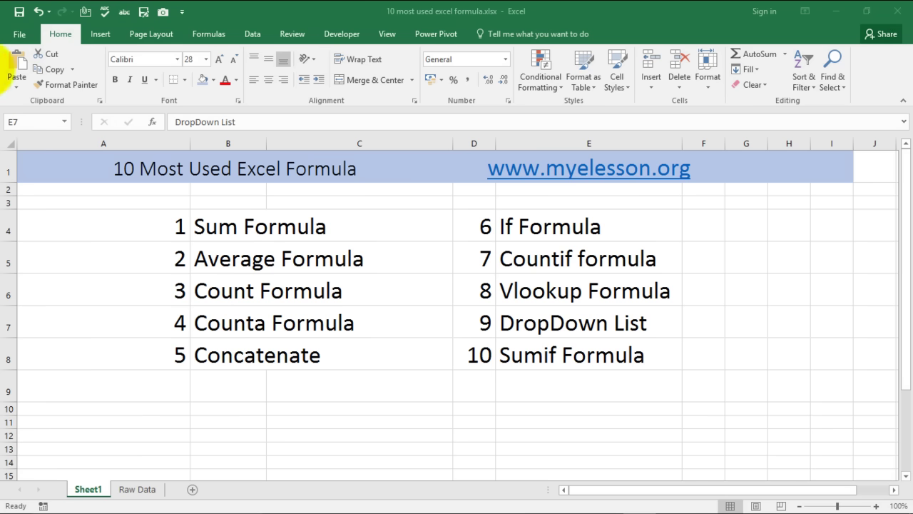
Look up the Sum Formula topic on Sheet1, then go to the Raw Data sheet.
{"action": "left_click", "coordinate": [205, 508]}
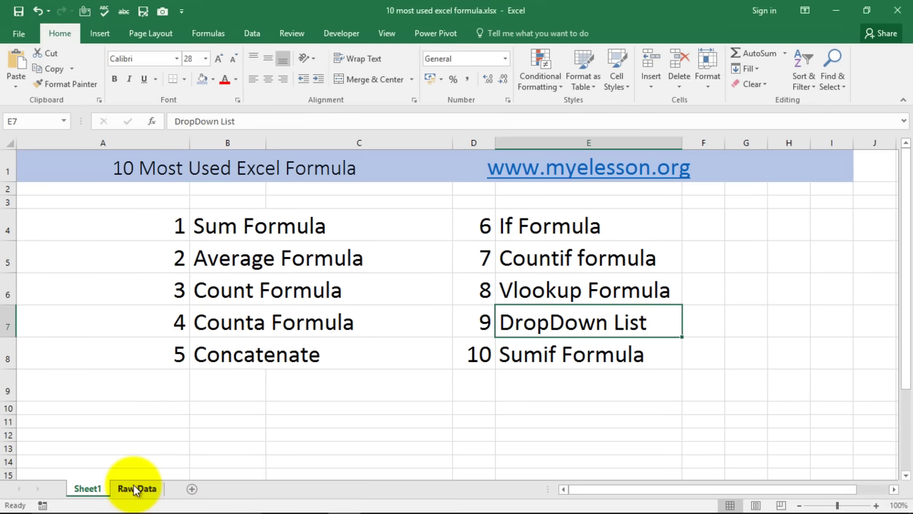
{"action": "left_click", "coordinate": [135, 489]}
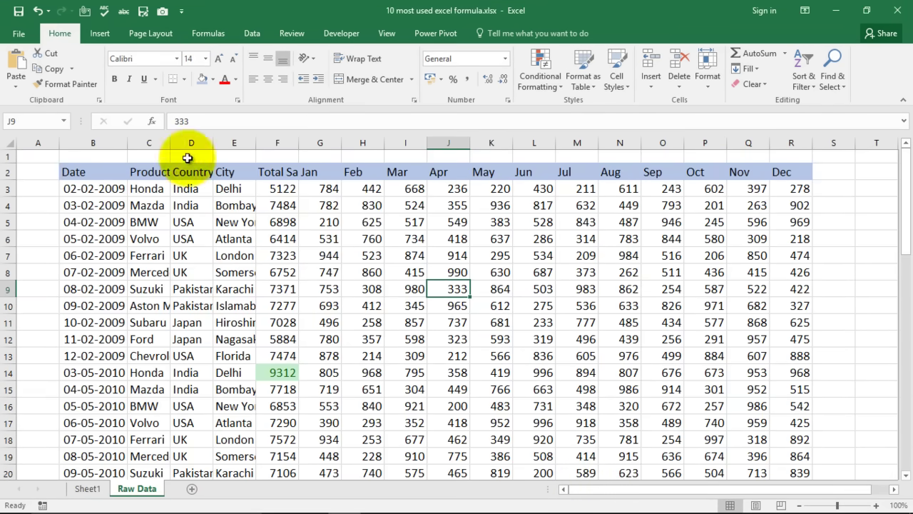
{"action": "left_click", "coordinate": [88, 488]}
{"action": "left_click", "coordinate": [212, 229]}
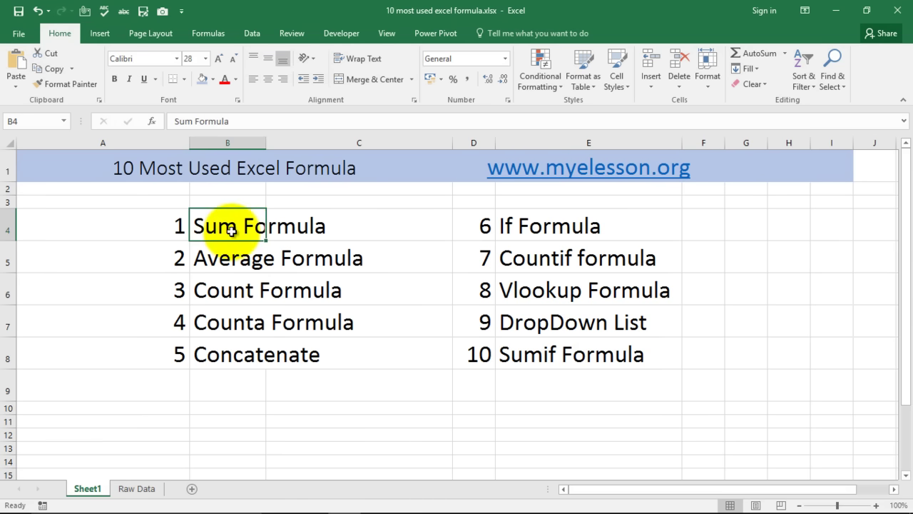
{"action": "left_click", "coordinate": [136, 488]}
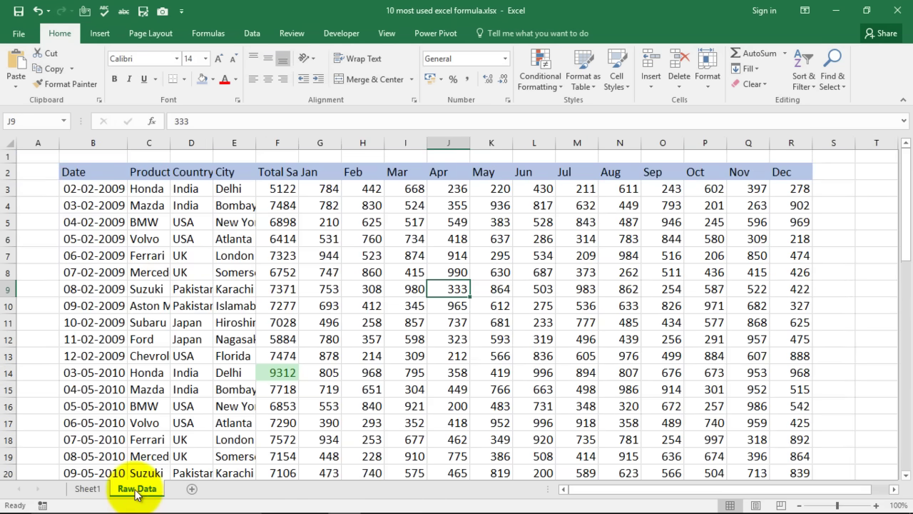
Delete the Jul–Dec figures in columns M to R so Total Sales shows 2780.
{"action": "left_click", "coordinate": [835, 187]}
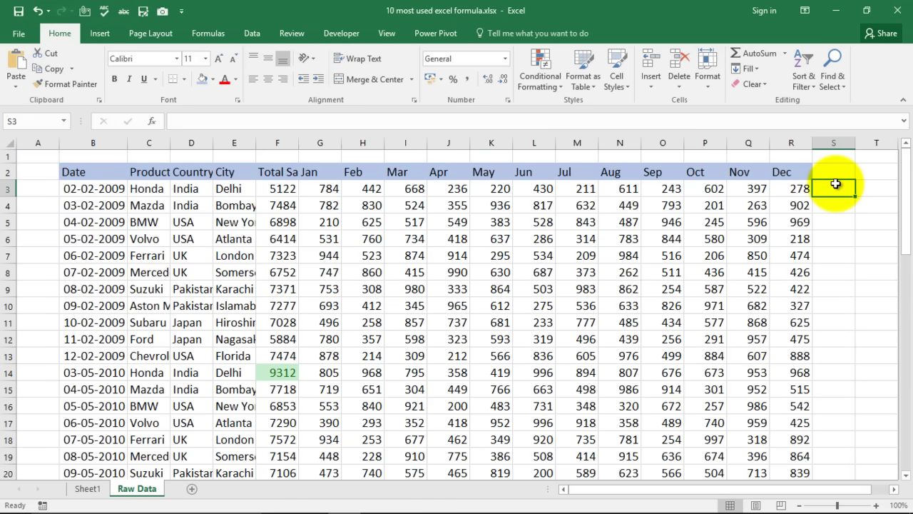
{"action": "left_click_drag", "start_coordinate": [584, 487], "coordinate": [599, 486]}
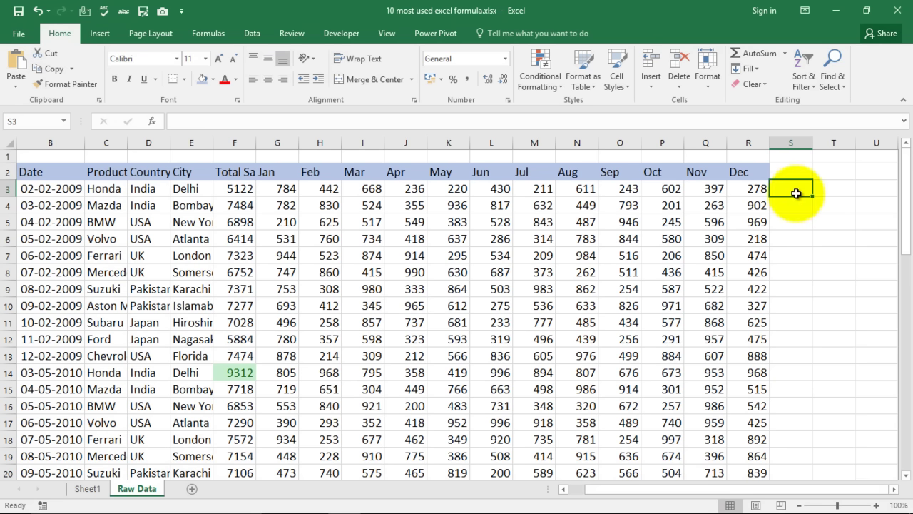
{"action": "left_click_drag", "start_coordinate": [534, 142], "coordinate": [752, 137]}
{"action": "key", "text": "Delete"}
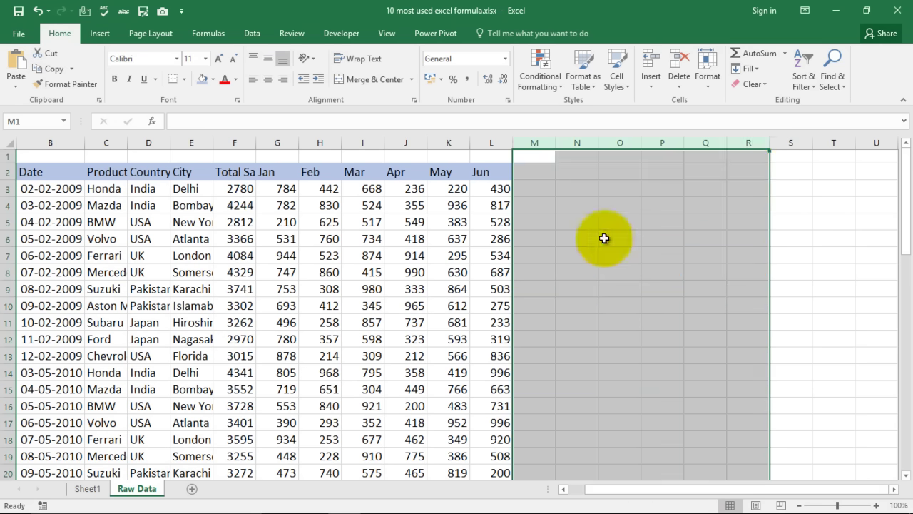
{"action": "left_click", "coordinate": [605, 239]}
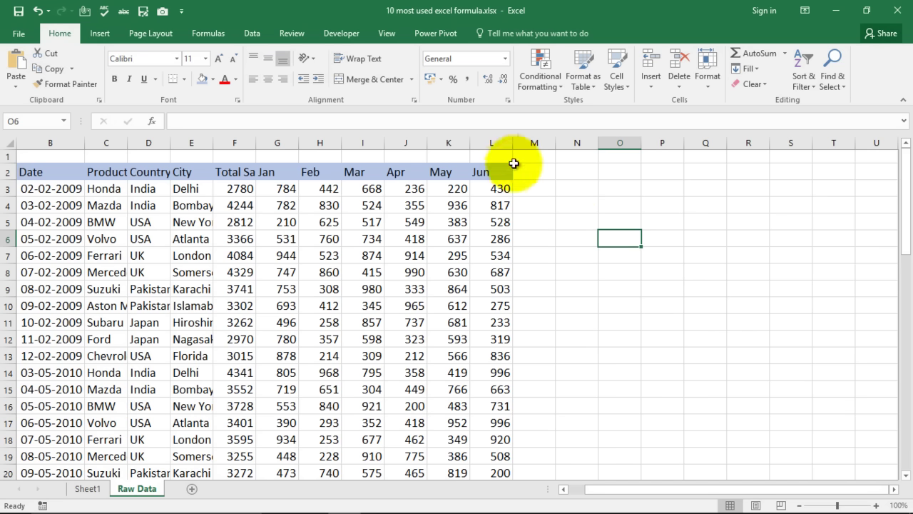
Set M3's font size to 18 and enter =sum(G3,H3,I3), giving 1894.
{"action": "left_click", "coordinate": [527, 185]}
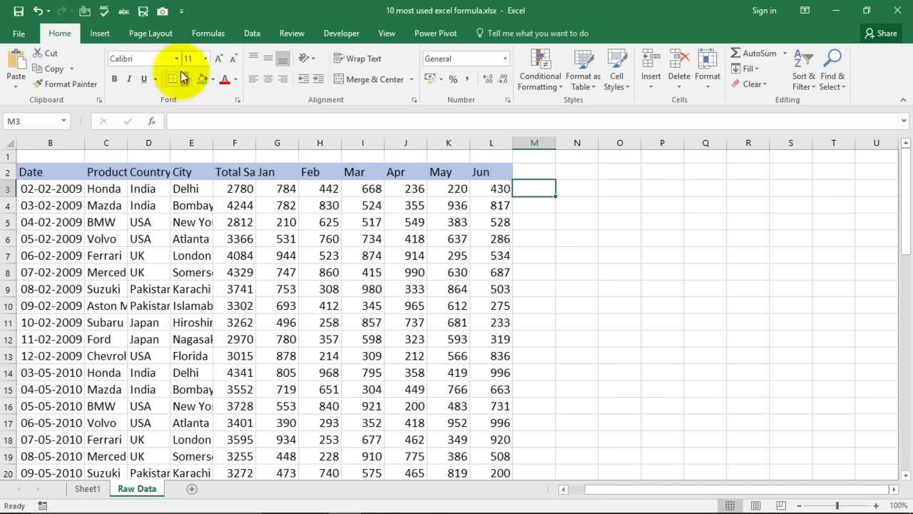
{"action": "left_click", "coordinate": [219, 58]}
{"action": "left_click", "coordinate": [220, 57]}
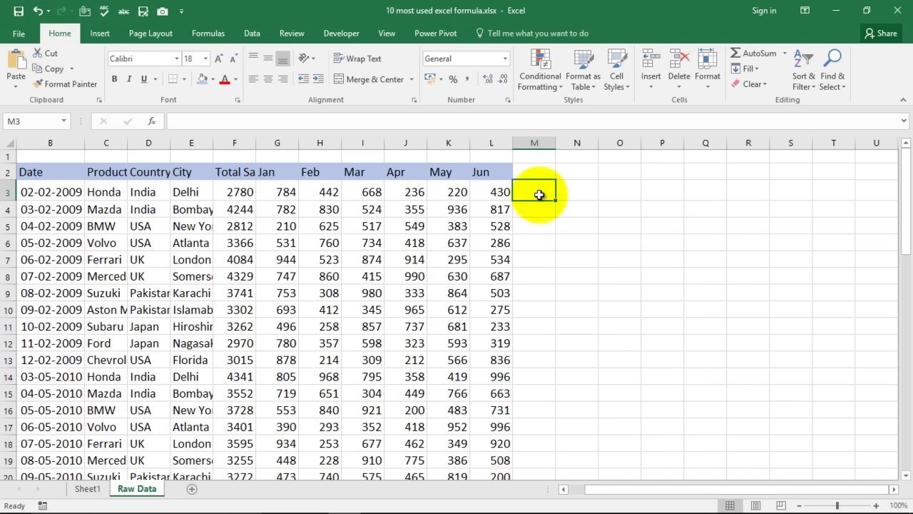
{"action": "type", "text": "=sum"}
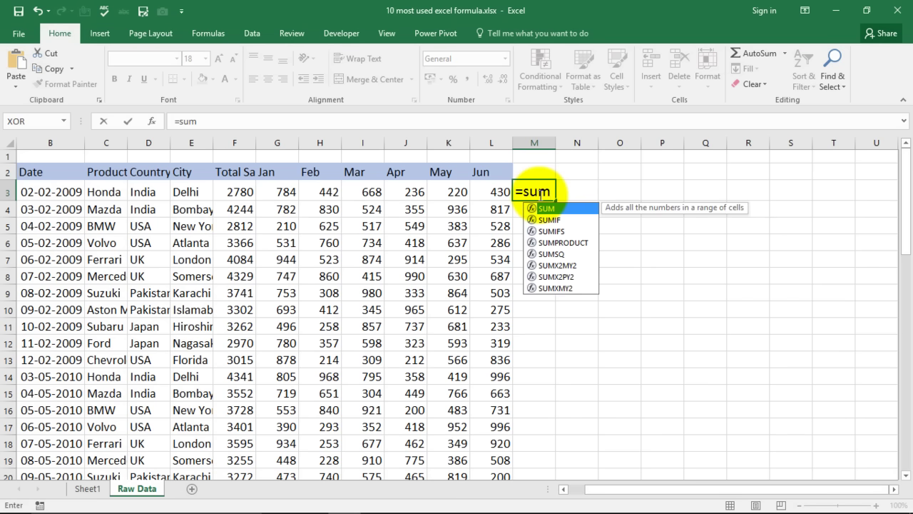
{"action": "type", "text": "("}
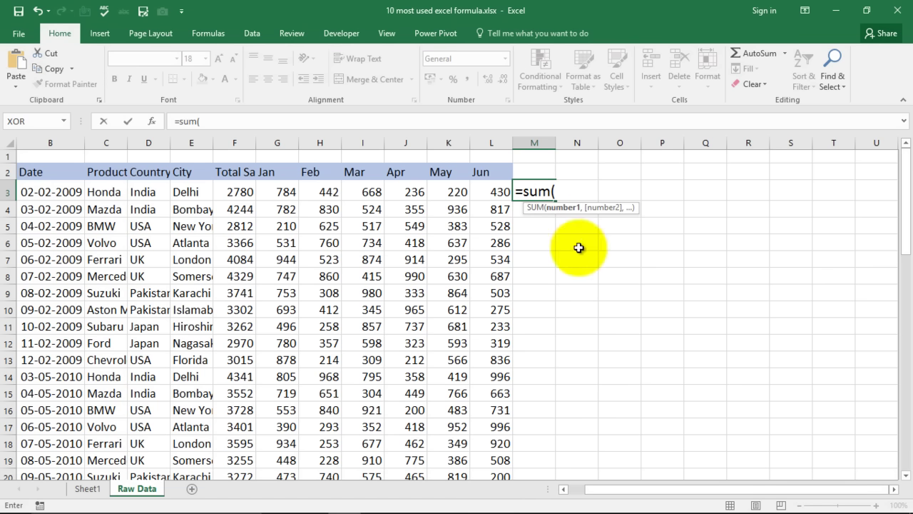
{"action": "left_click", "coordinate": [284, 191]}
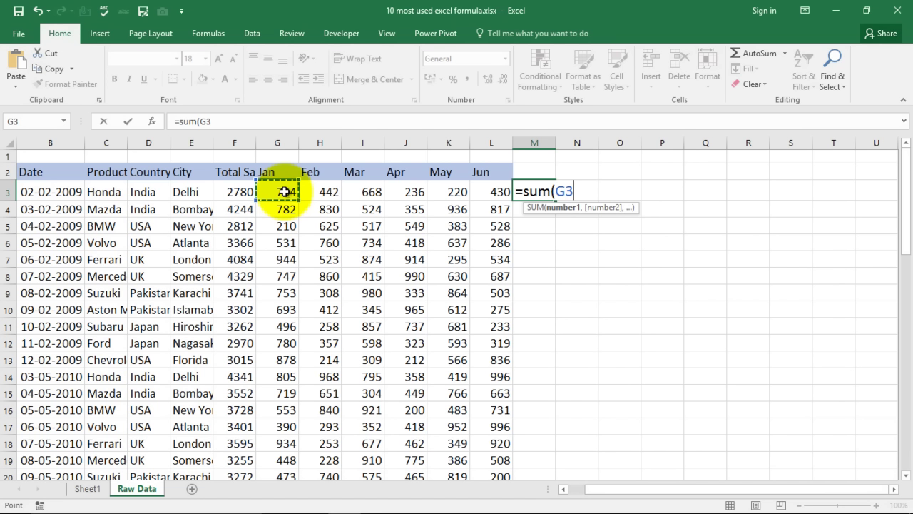
{"action": "type", "text": ","}
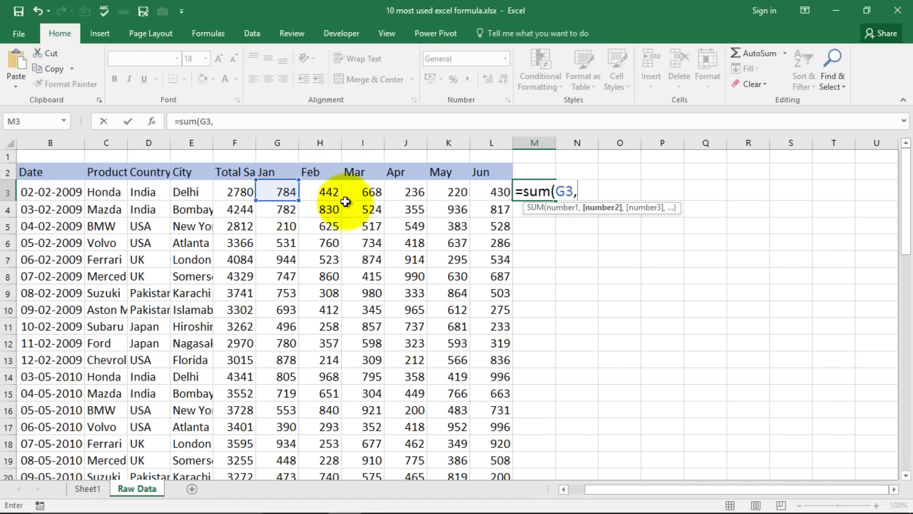
{"action": "left_click", "coordinate": [332, 192]}
{"action": "type", "text": ","}
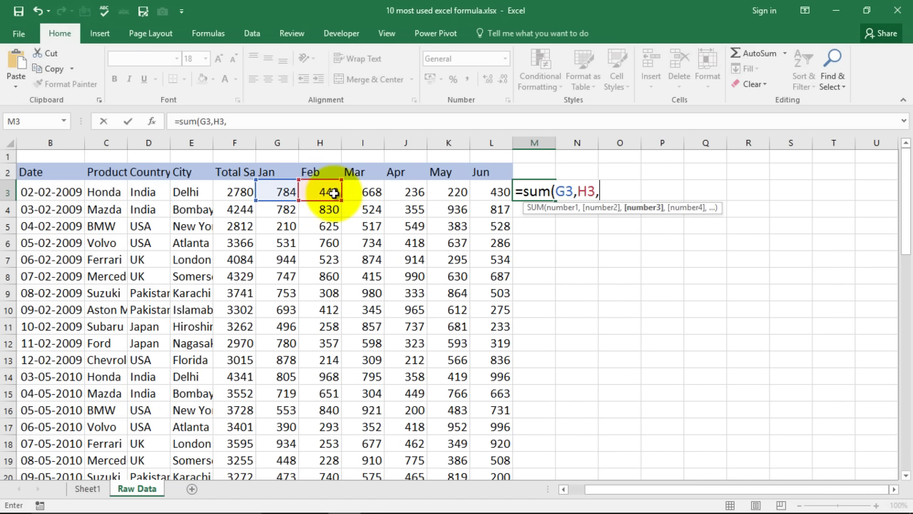
{"action": "left_click", "coordinate": [364, 191]}
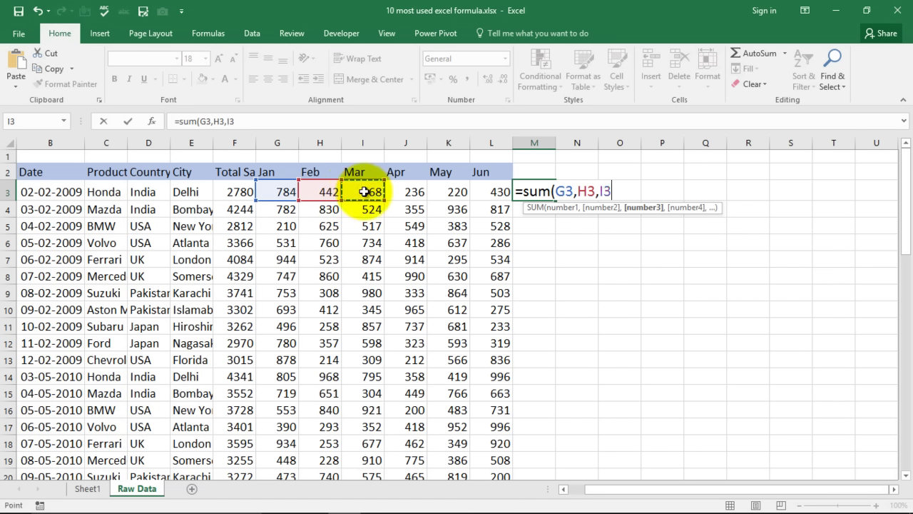
{"action": "type", "text": ")"}
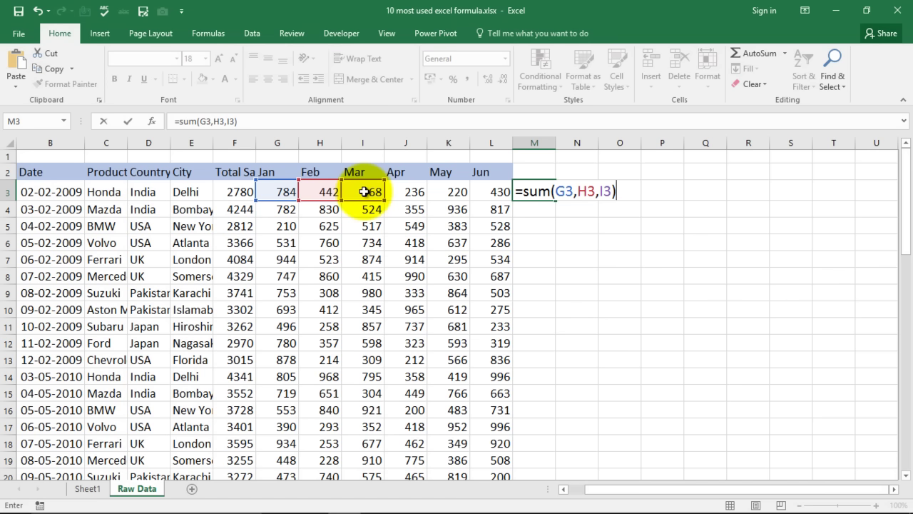
{"action": "key", "text": "Return"}
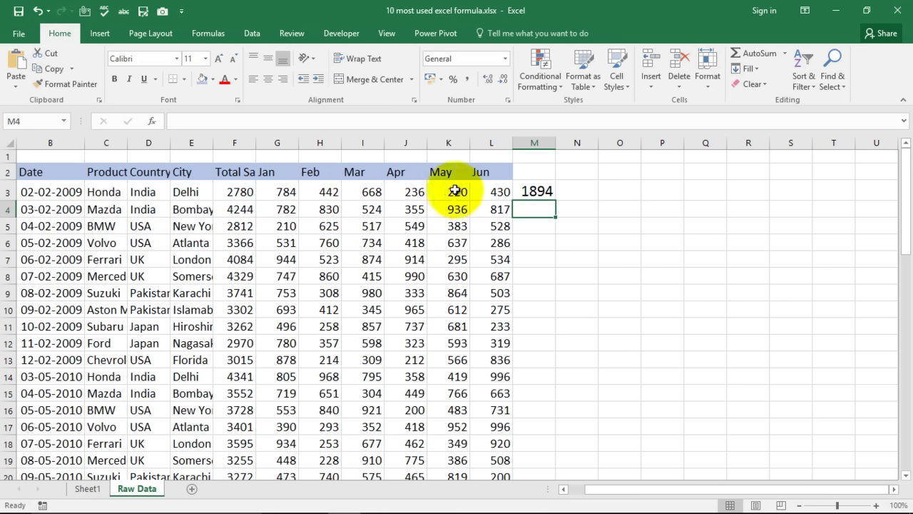
Replace M3 with =SUM(G3:L3), totalling Jan–Jun as 2780.
{"action": "left_click", "coordinate": [546, 191]}
{"action": "key", "text": "Delete"}
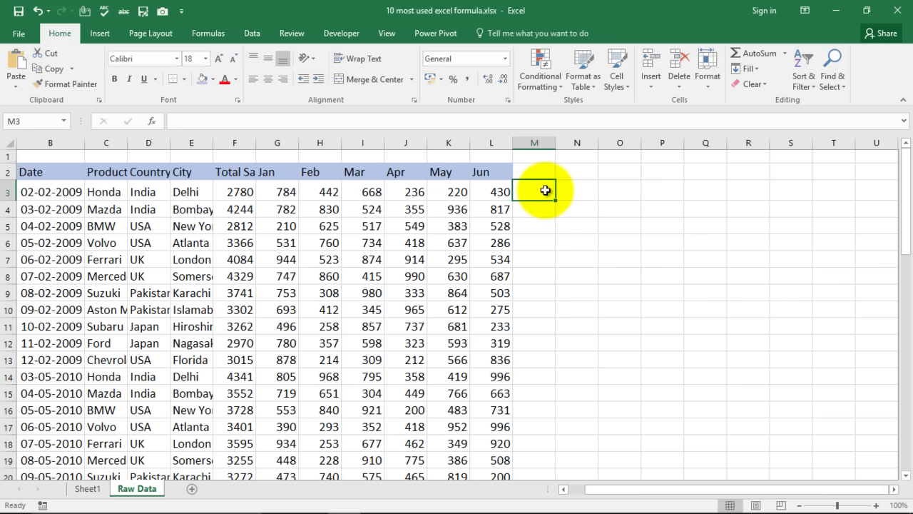
{"action": "type", "text": "=su"}
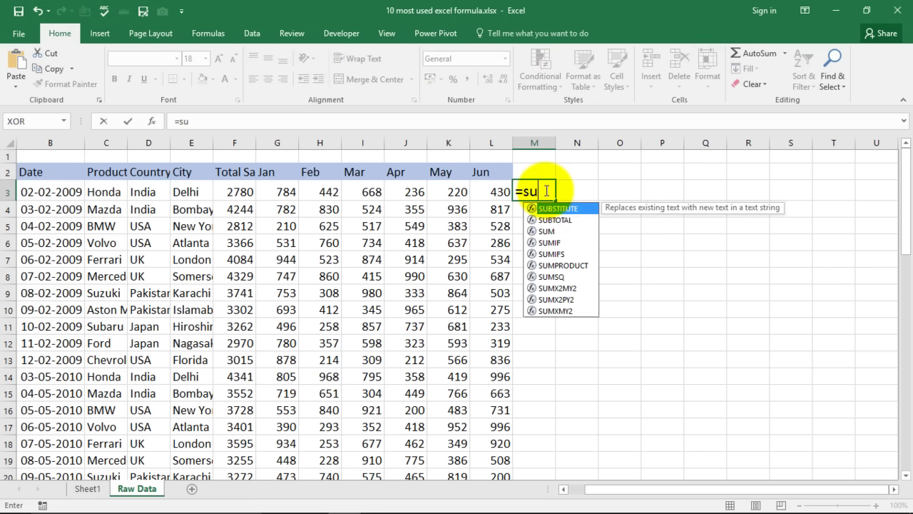
{"action": "type", "text": "m("}
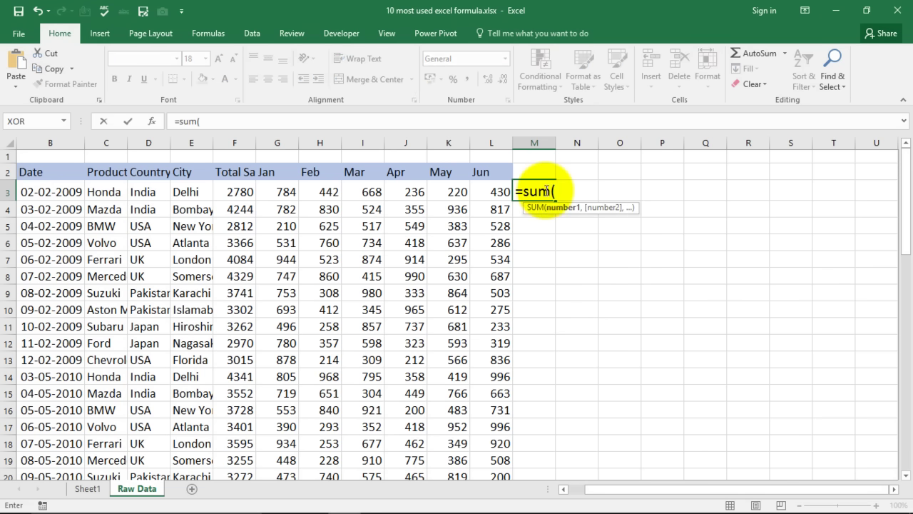
{"action": "left_click_drag", "start_coordinate": [283, 191], "coordinate": [495, 199]}
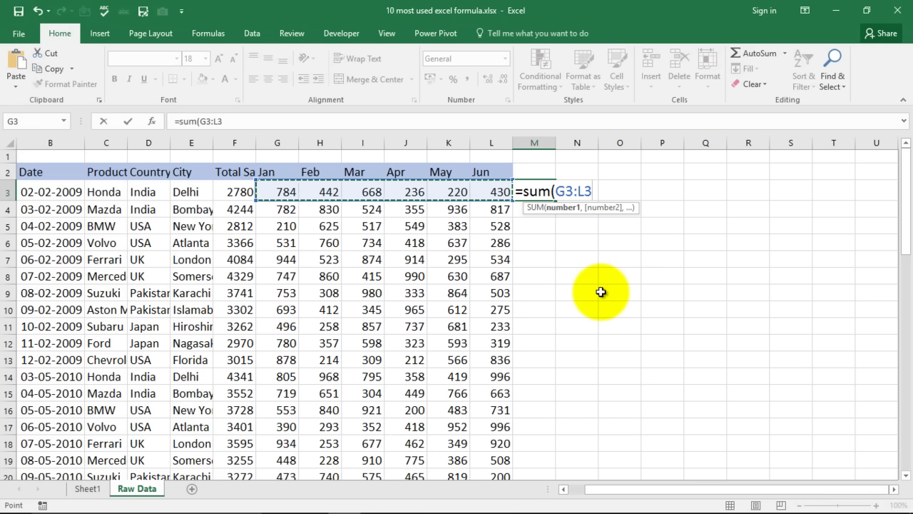
{"action": "type", "text": ")"}
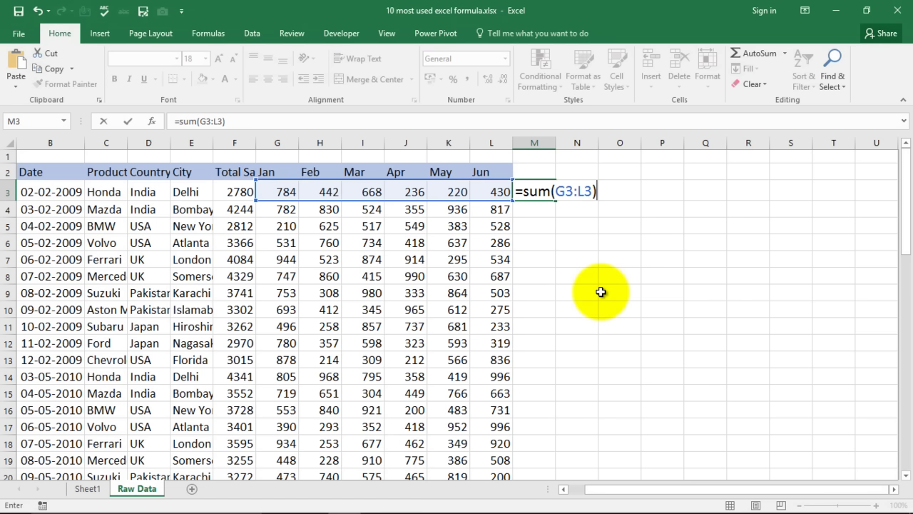
{"action": "key", "text": "Return"}
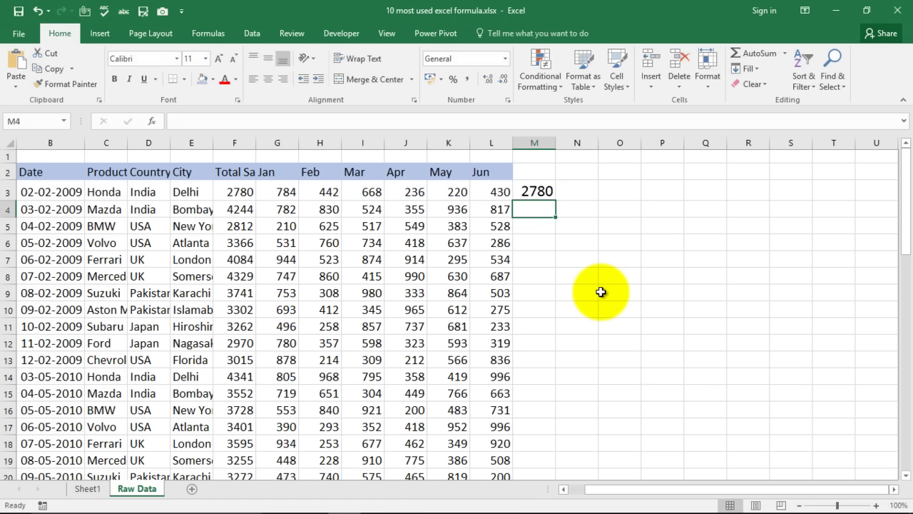
Overwrite M3 with =sum(5+7+13), which shows 25.
{"action": "left_click", "coordinate": [531, 190]}
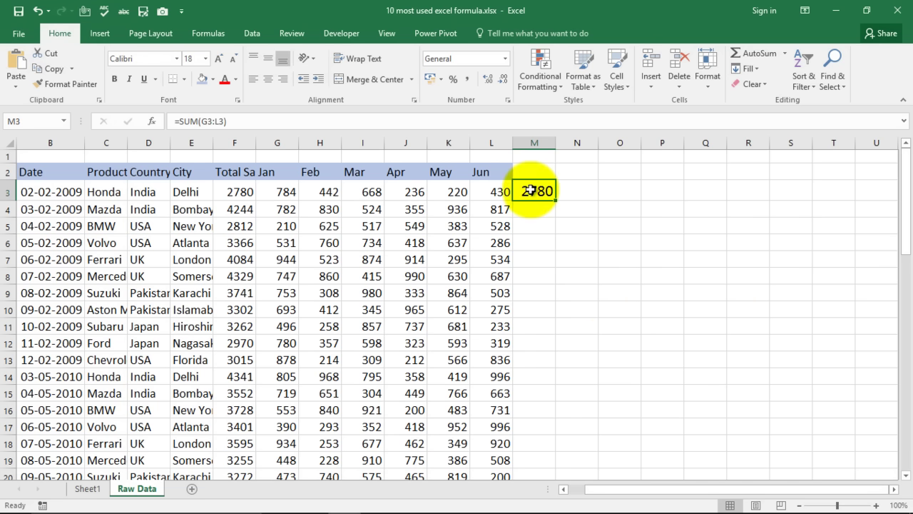
{"action": "type", "text": "=sum"}
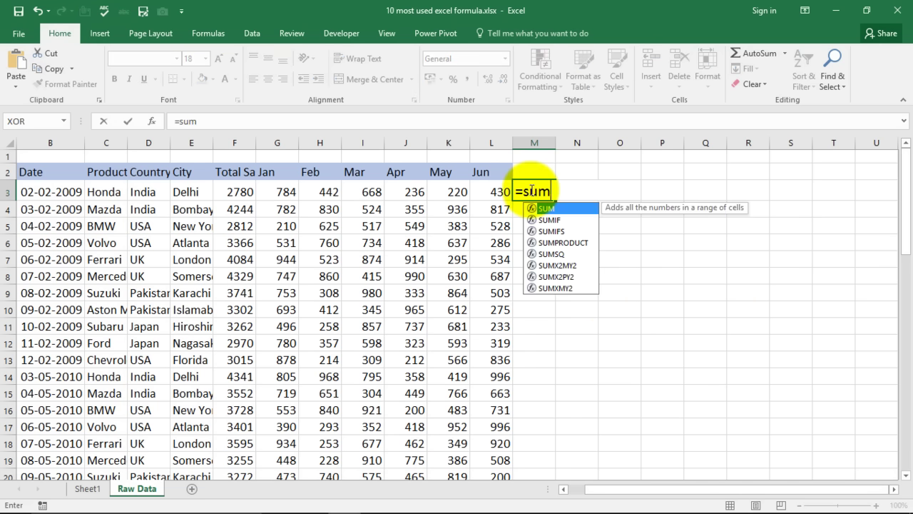
{"action": "type", "text": "("}
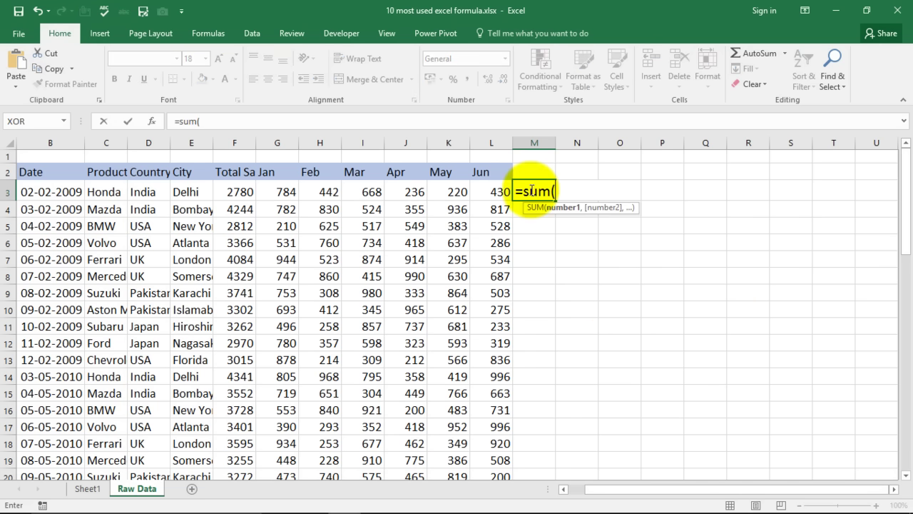
{"action": "type", "text": "5+7+13"}
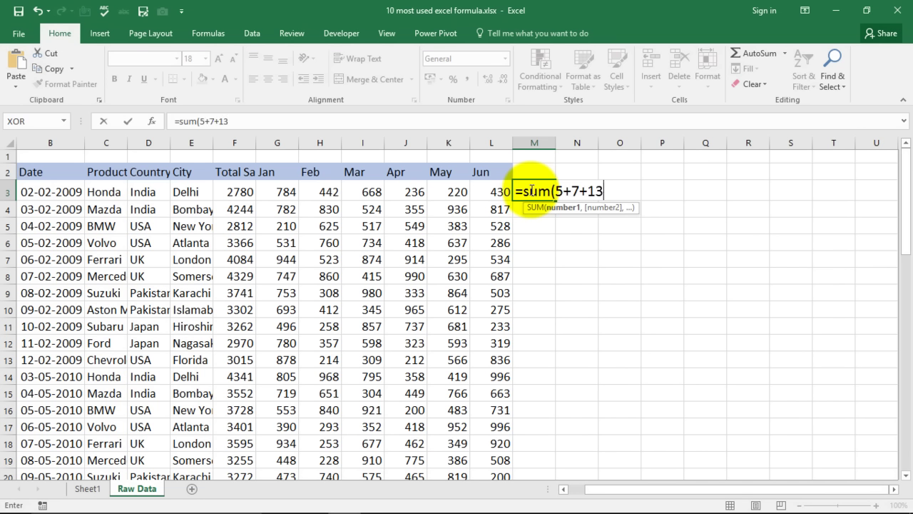
{"action": "type", "text": ")"}
{"action": "key", "text": "Return"}
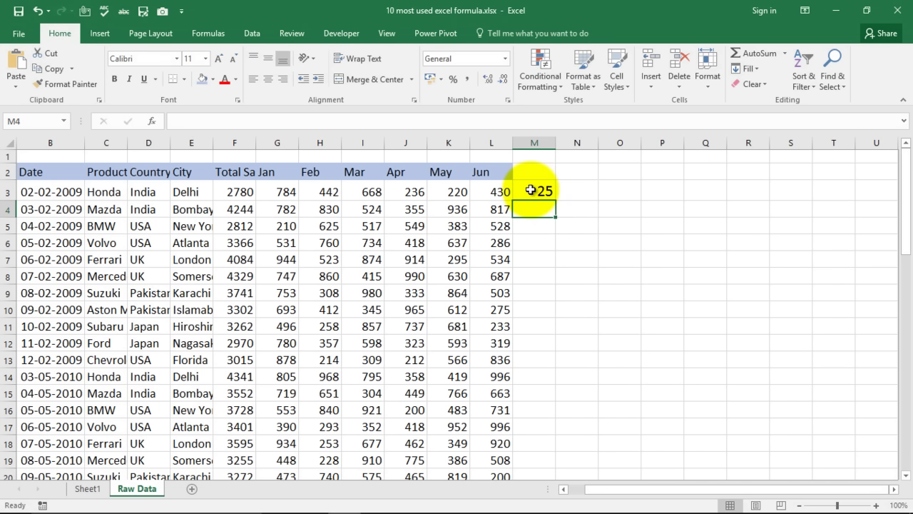
{"action": "left_click", "coordinate": [531, 190]}
AutoSum row 3 into M3 as =SUM(F3:L3) (5560), then return to Sheet1.
{"action": "key", "text": "Delete"}
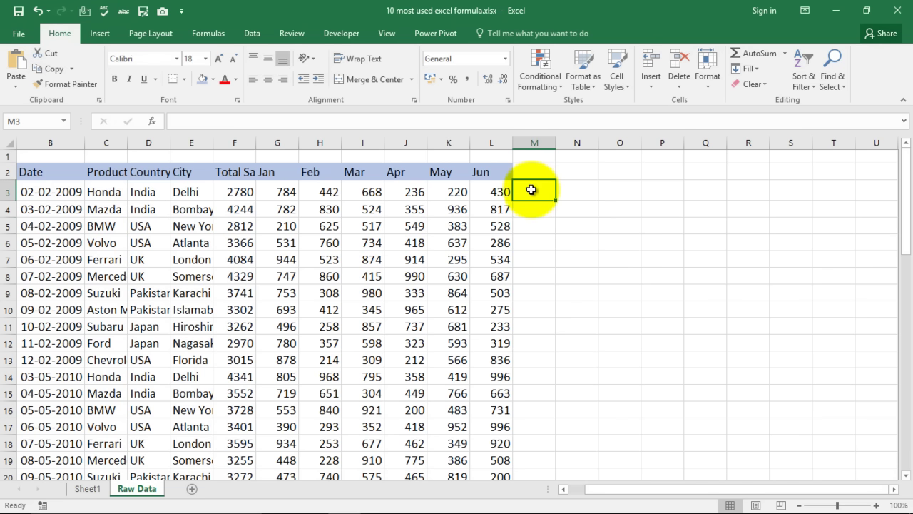
{"action": "key", "text": "alt+equal"}
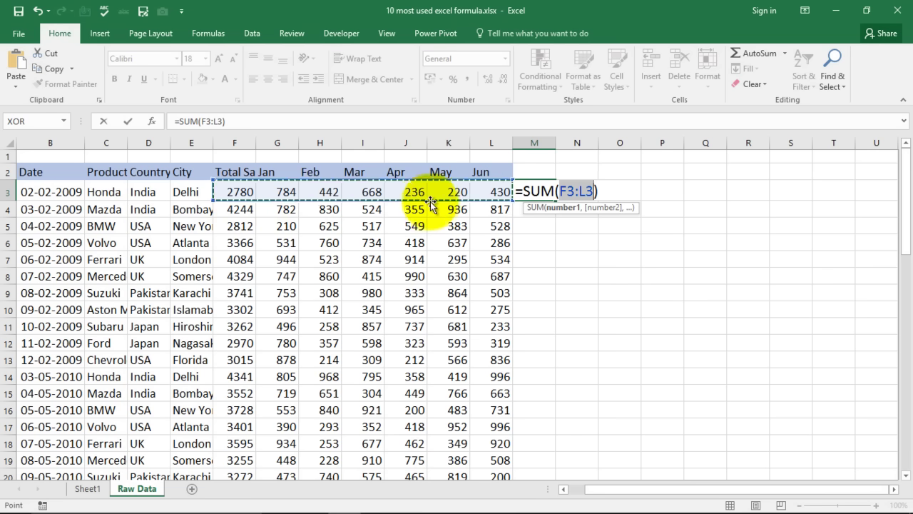
{"action": "key", "text": "Return"}
{"action": "left_click", "coordinate": [535, 191]}
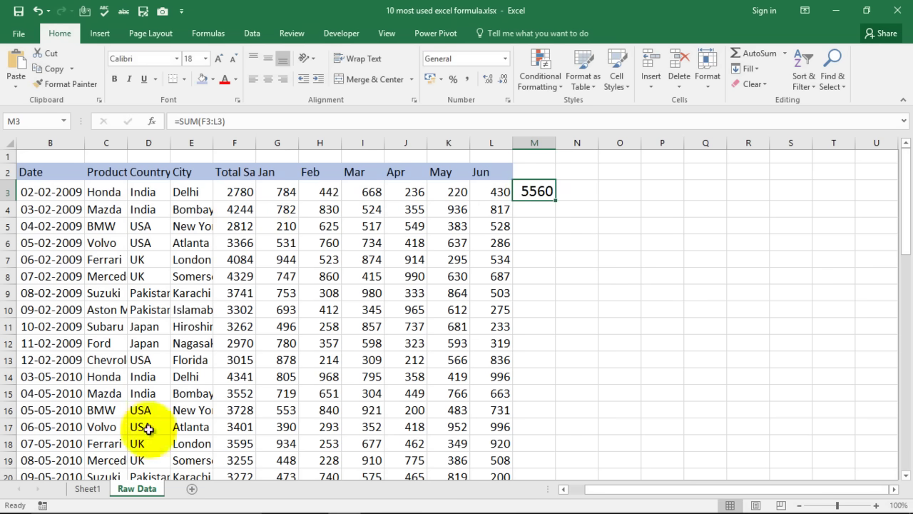
{"action": "left_click", "coordinate": [87, 488]}
Go back to Raw Data and clear the SUM total from M3.
{"action": "left_click", "coordinate": [230, 259]}
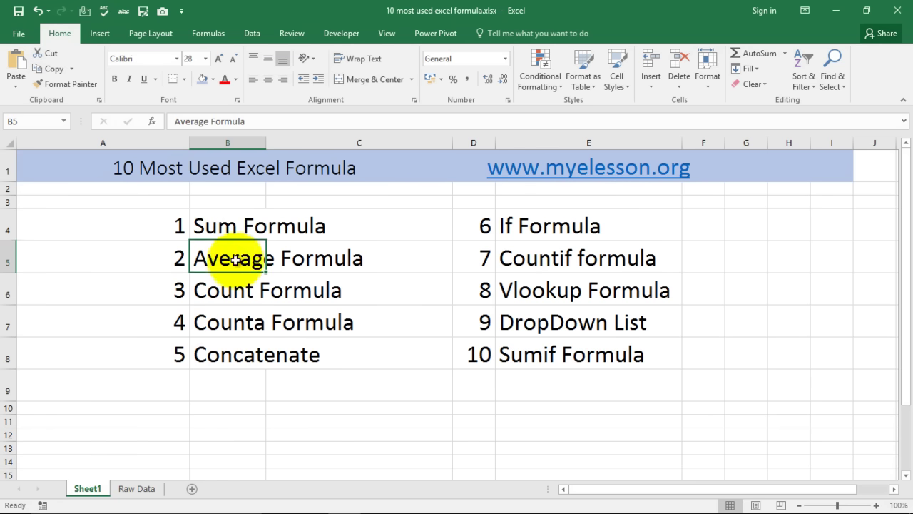
{"action": "left_click", "coordinate": [140, 491]}
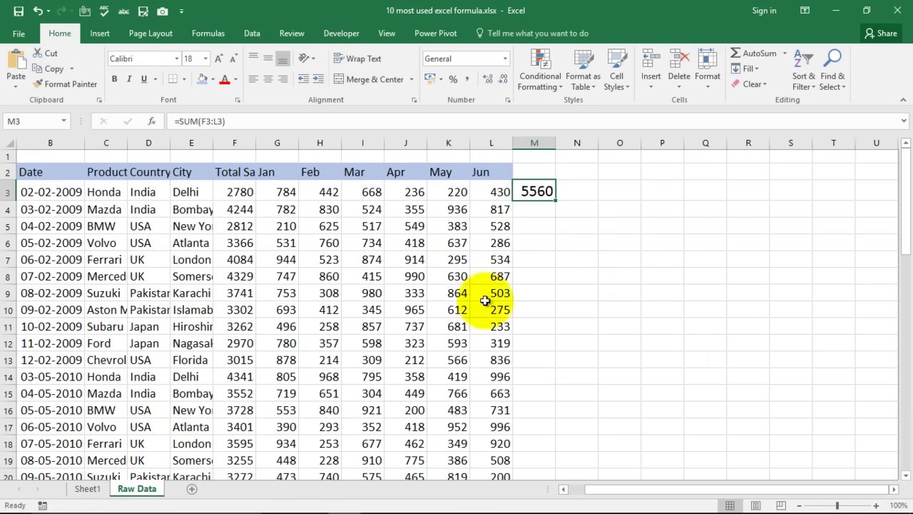
{"action": "left_click", "coordinate": [531, 214]}
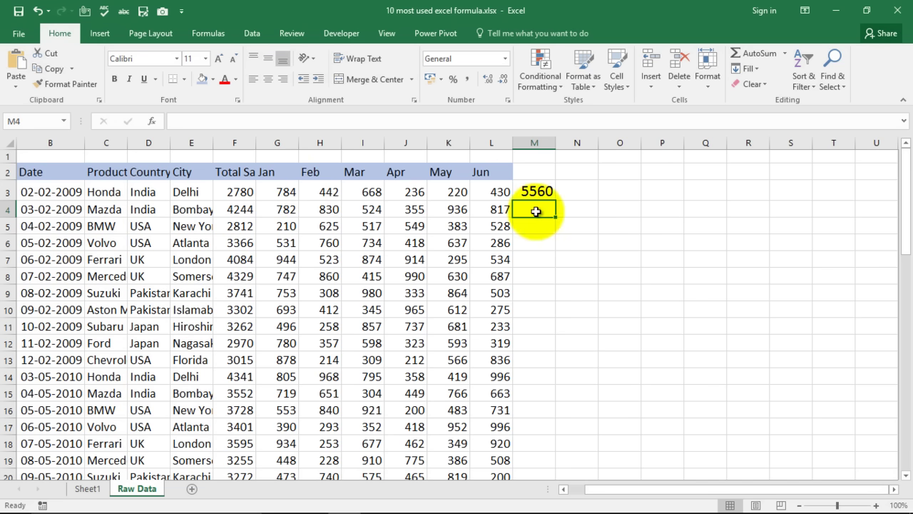
{"action": "type", "text": "="}
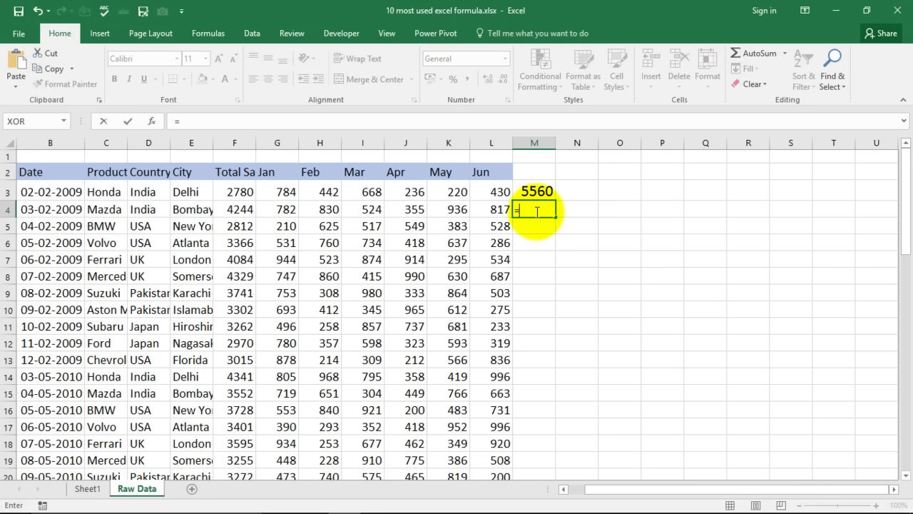
{"action": "key", "text": "Escape"}
{"action": "left_click", "coordinate": [535, 191]}
{"action": "key", "text": "Delete"}
Enter =AVERAGE(G3,H3,I3,L3) in M3, giving 581.
{"action": "type", "text": "=a"}
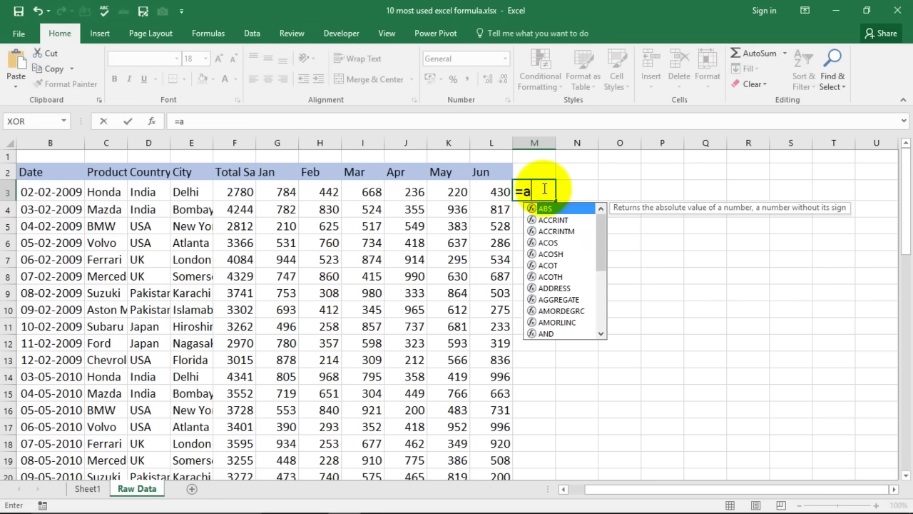
{"action": "type", "text": "verage"}
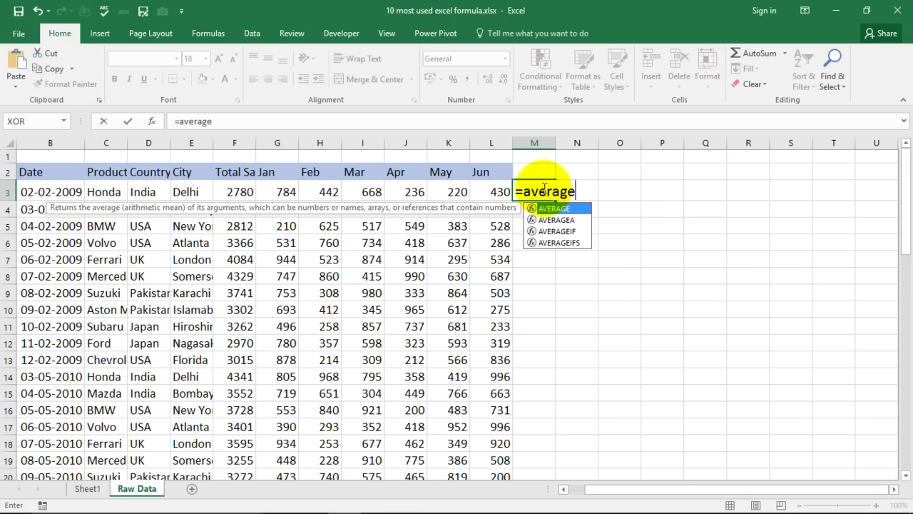
{"action": "key", "text": "Tab"}
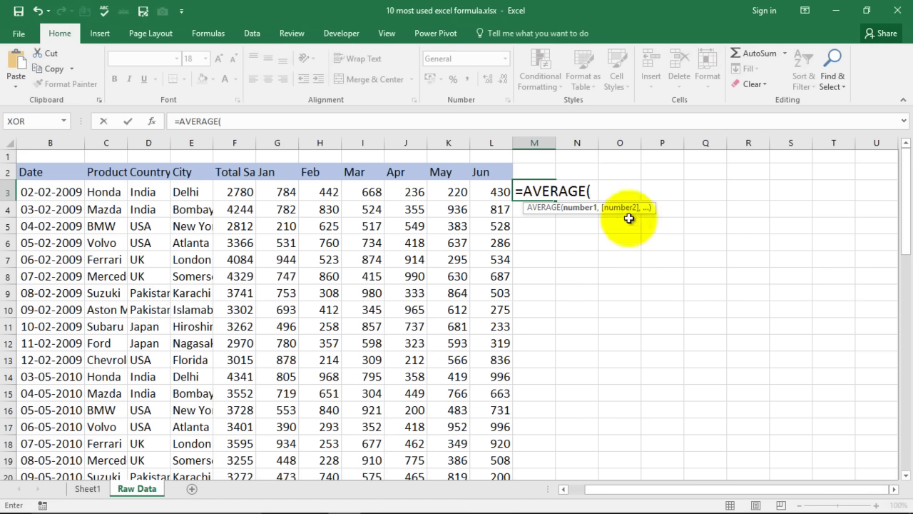
{"action": "left_click", "coordinate": [283, 191]}
{"action": "type", "text": ","}
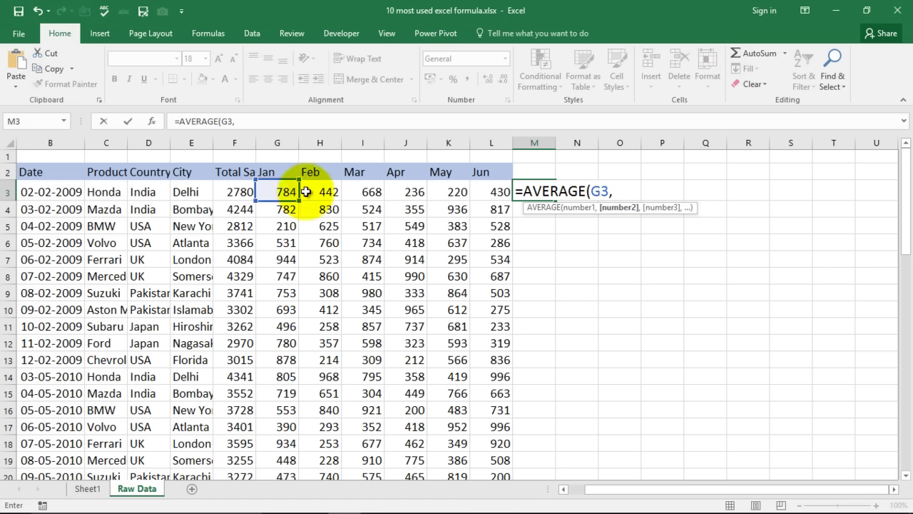
{"action": "left_click", "coordinate": [327, 194]}
{"action": "type", "text": ","}
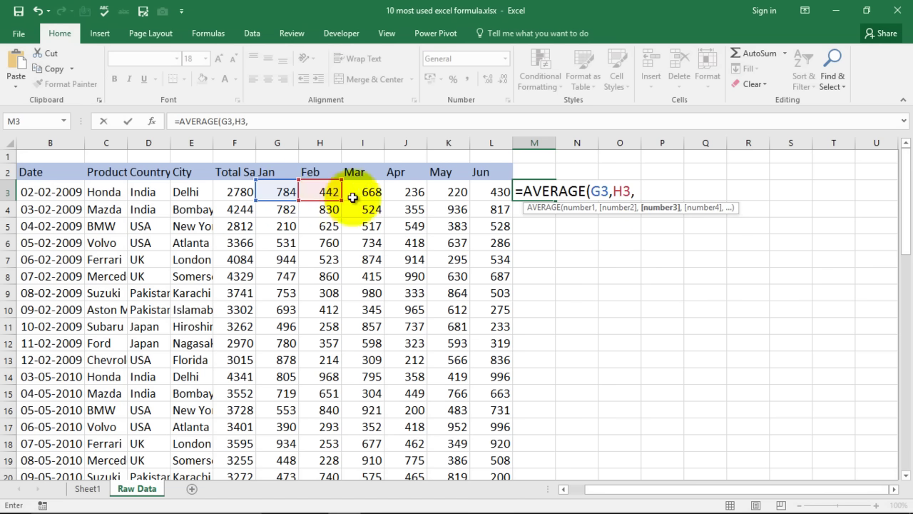
{"action": "left_click", "coordinate": [374, 192]}
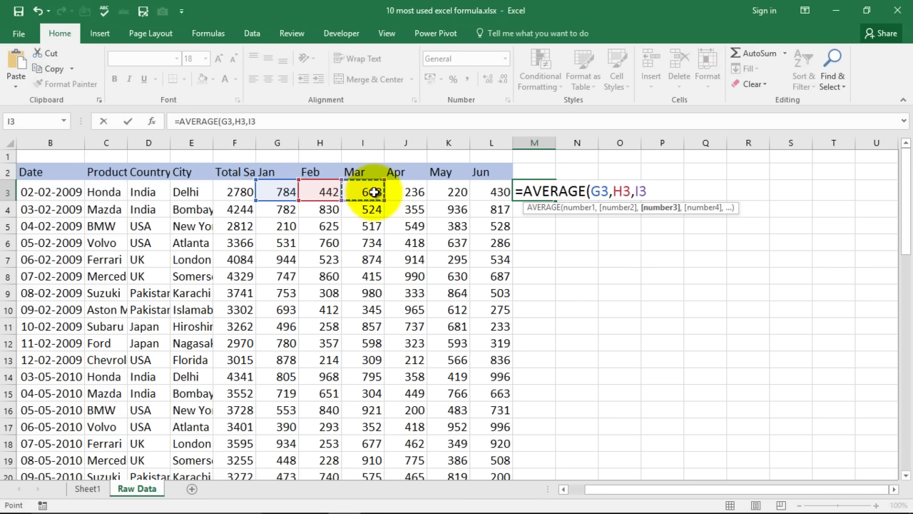
{"action": "type", "text": ","}
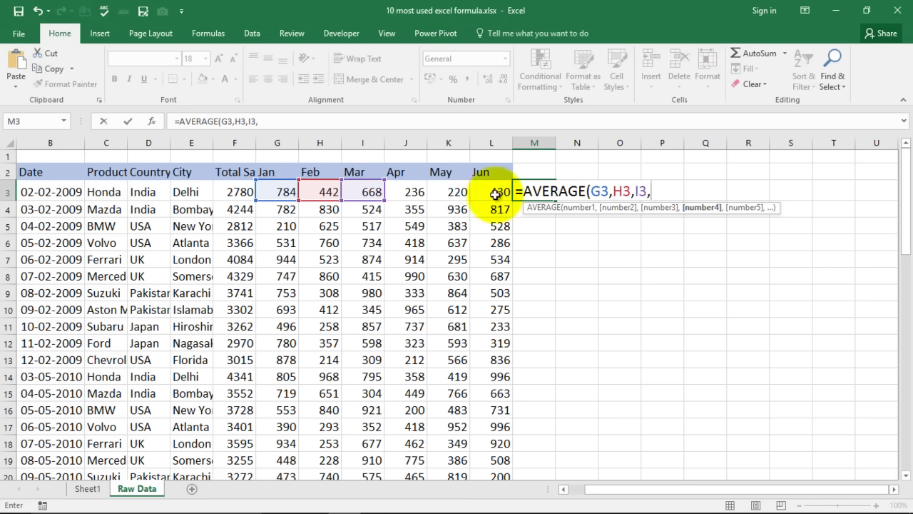
{"action": "left_click", "coordinate": [499, 192]}
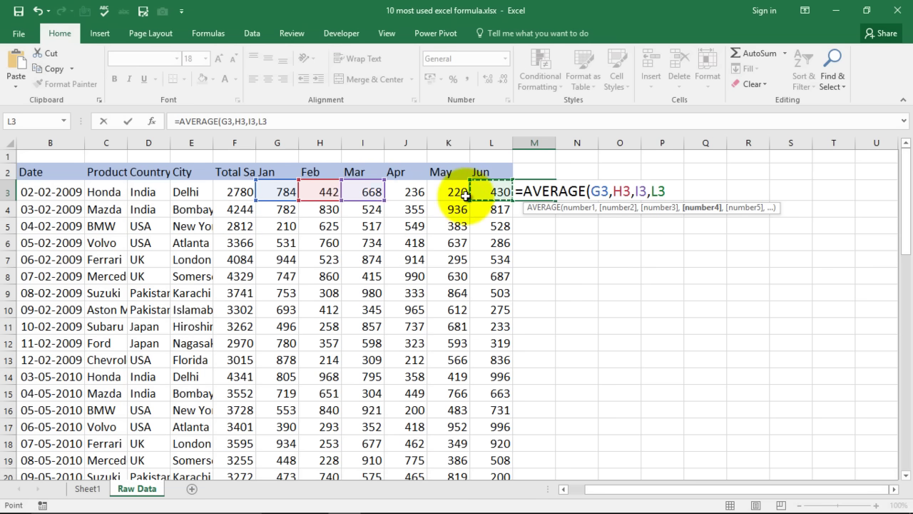
{"action": "type", "text": ")"}
{"action": "key", "text": "Return"}
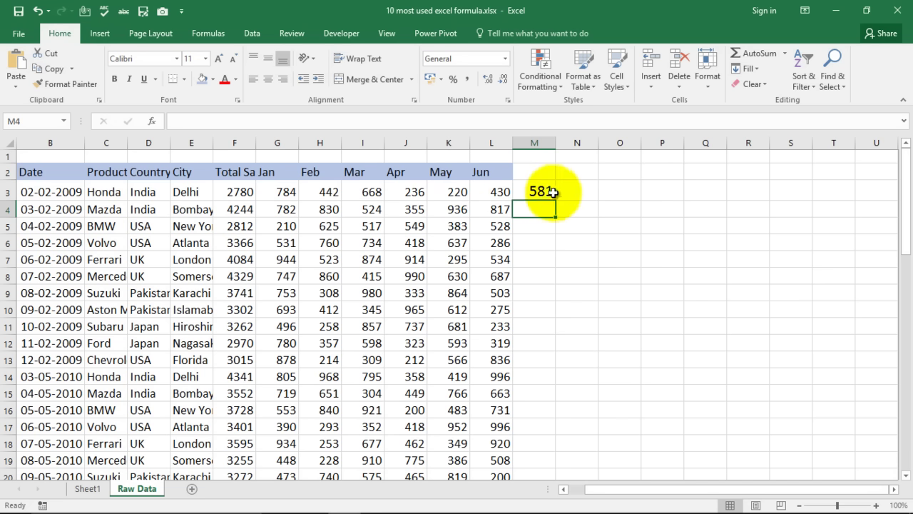
{"action": "left_click", "coordinate": [545, 191]}
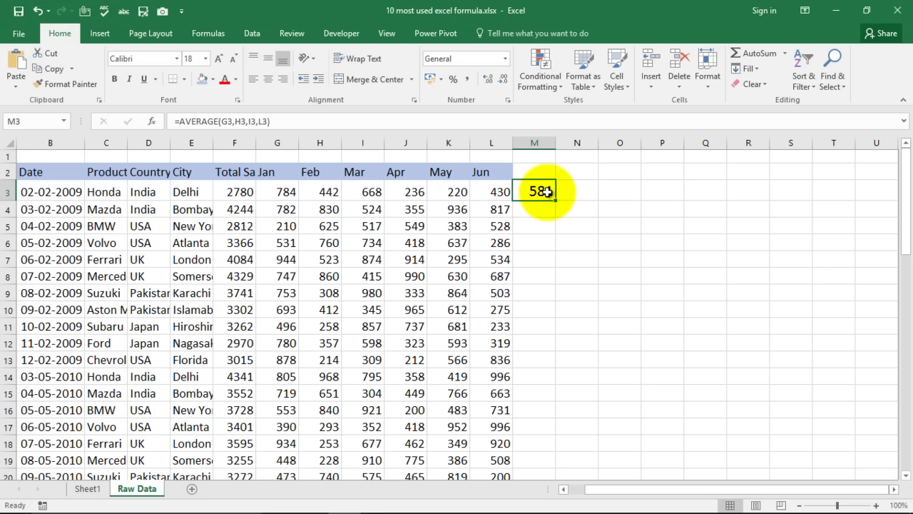
Replace M3 with =AVERAGE(G3:L3), showing 463.
{"action": "key", "text": "Delete"}
{"action": "type", "text": "=a"}
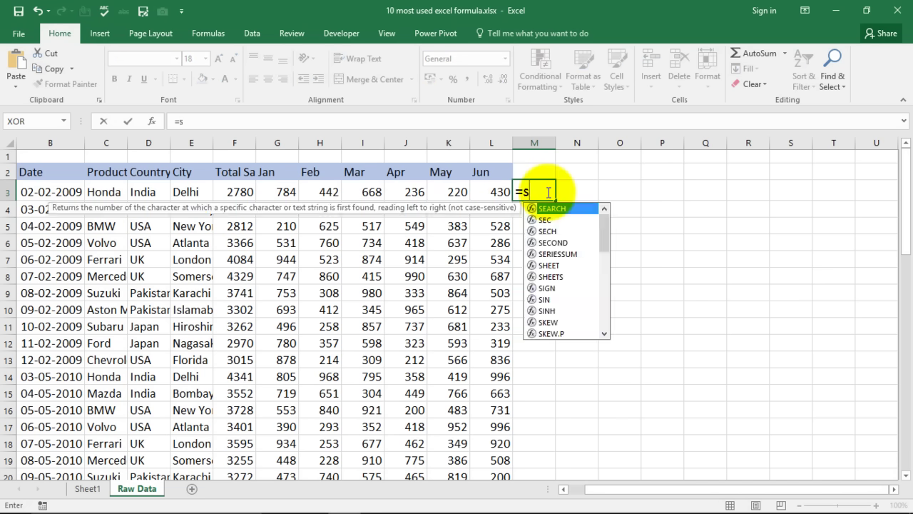
{"action": "key", "text": "BackSpace"}
{"action": "type", "text": "ave"}
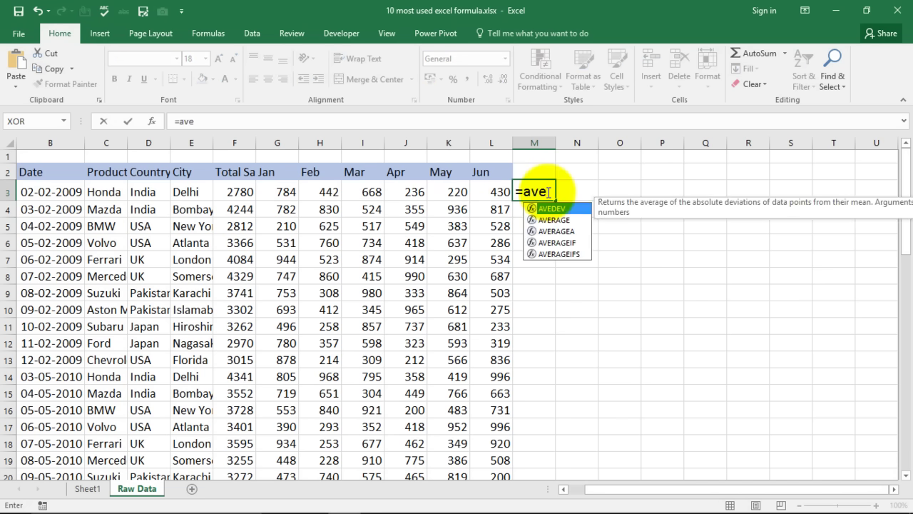
{"action": "type", "text": "r"}
{"action": "key", "text": "Tab"}
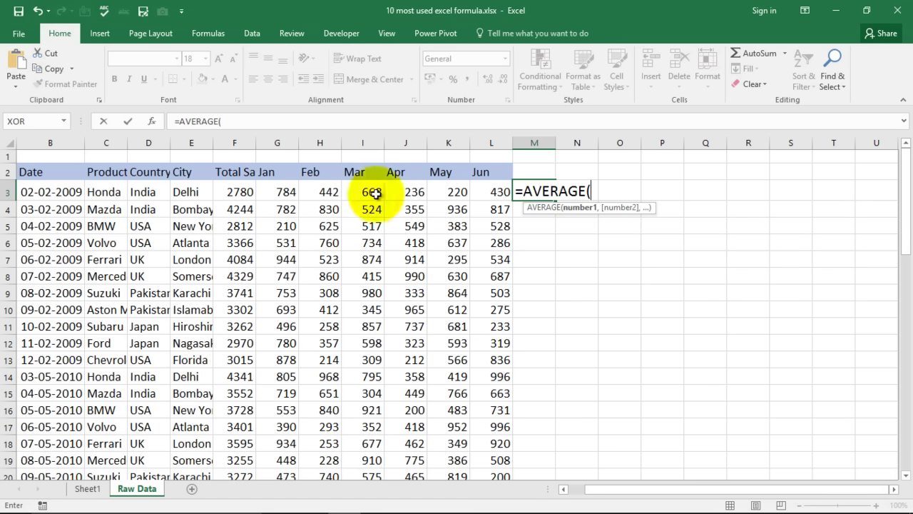
{"action": "left_click_drag", "start_coordinate": [282, 193], "coordinate": [498, 193]}
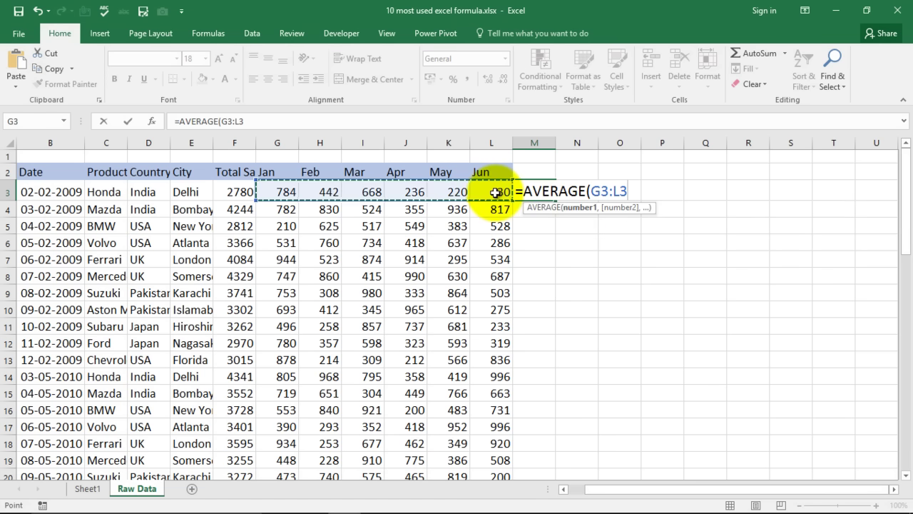
{"action": "key", "text": "Return"}
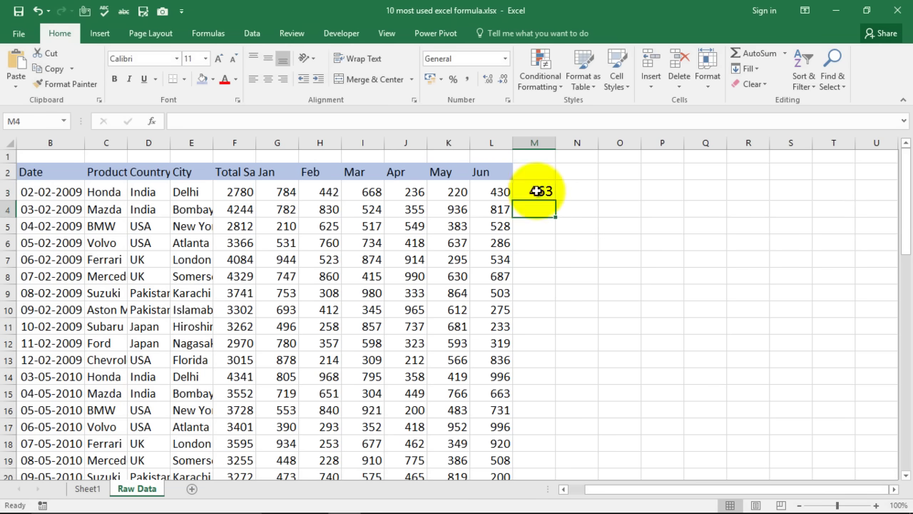
{"action": "left_click", "coordinate": [538, 191]}
{"action": "left_click_drag", "start_coordinate": [286, 193], "coordinate": [499, 193]}
{"action": "left_click", "coordinate": [546, 206]}
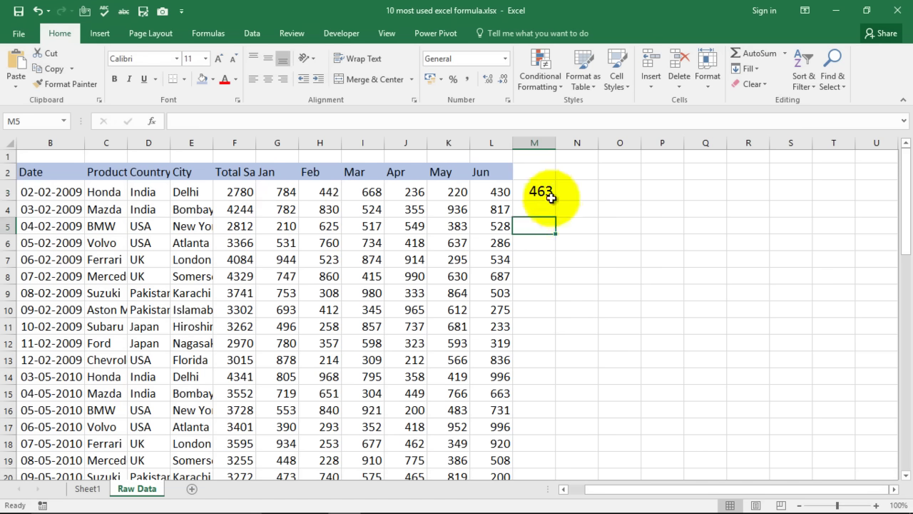
{"action": "left_click", "coordinate": [545, 191]}
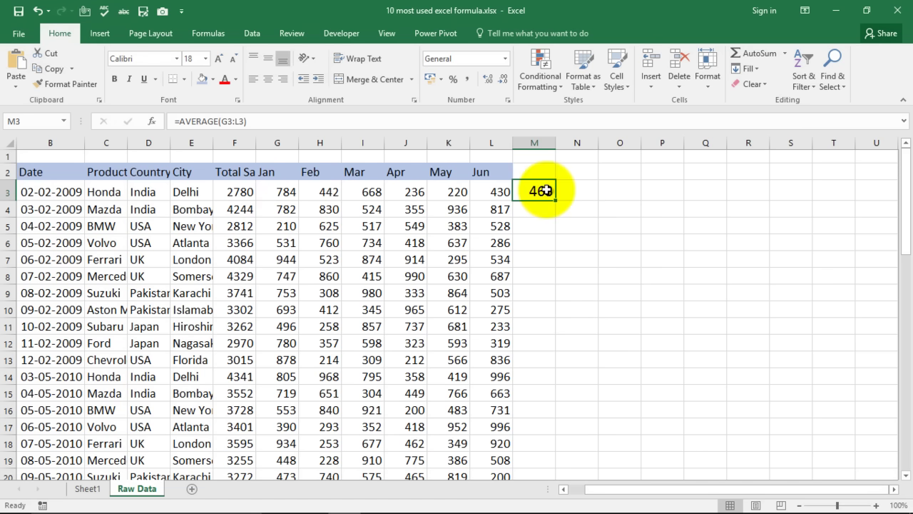
Enter =AVERAGE(784,442,668) in M3 (631), compare with G3:I3, then clear M3.
{"action": "key", "text": "Delete"}
{"action": "type", "text": "="}
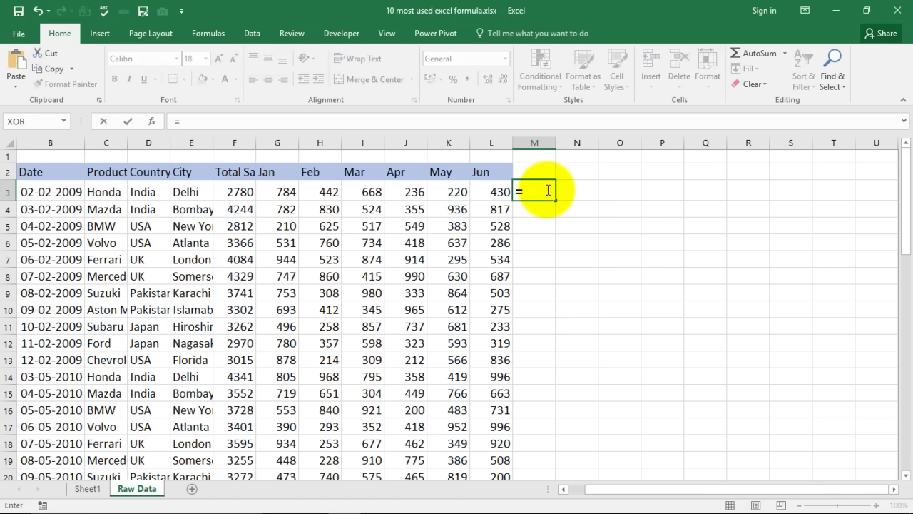
{"action": "type", "text": "ave"}
{"action": "key", "text": "Down"}
{"action": "key", "text": "Tab"}
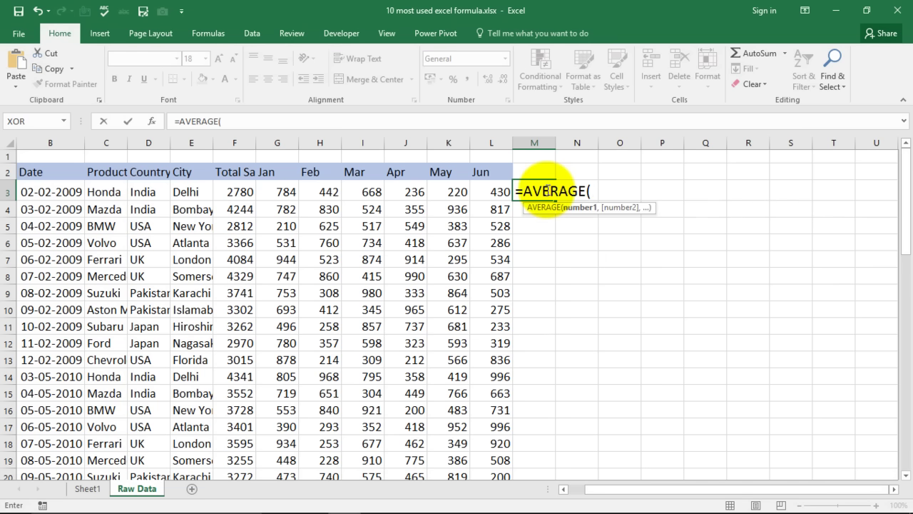
{"action": "type", "text": "784,"}
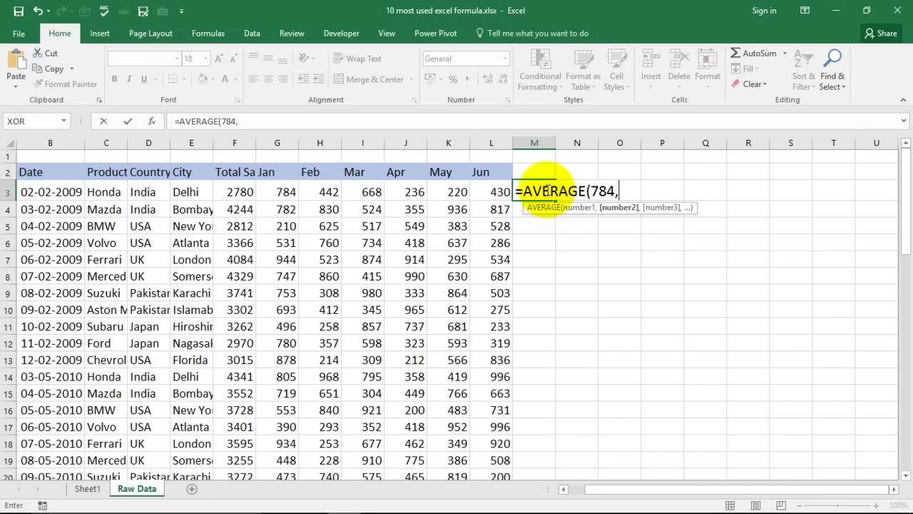
{"action": "type", "text": "442,"}
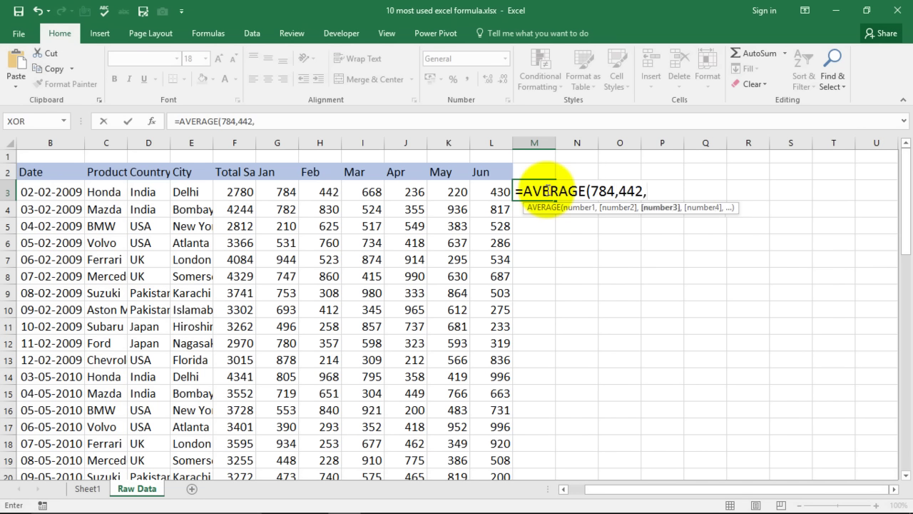
{"action": "type", "text": "668"}
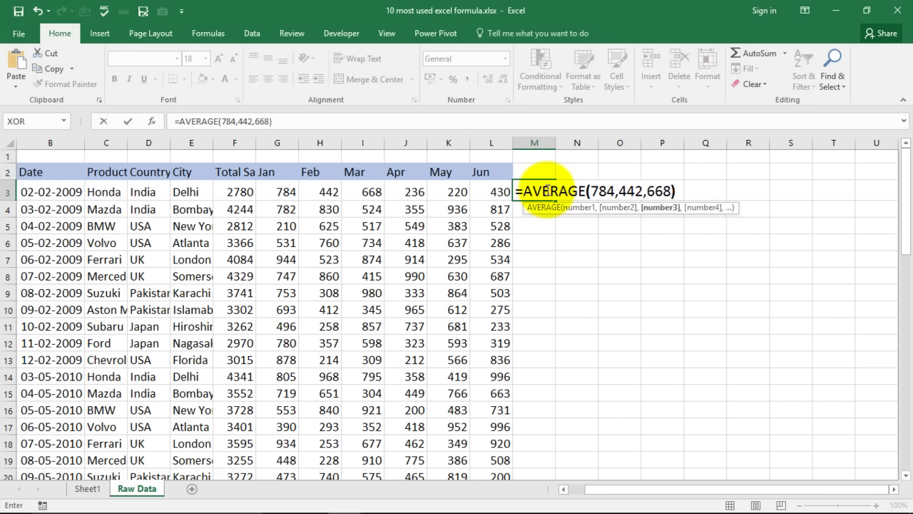
{"action": "key", "text": "Return"}
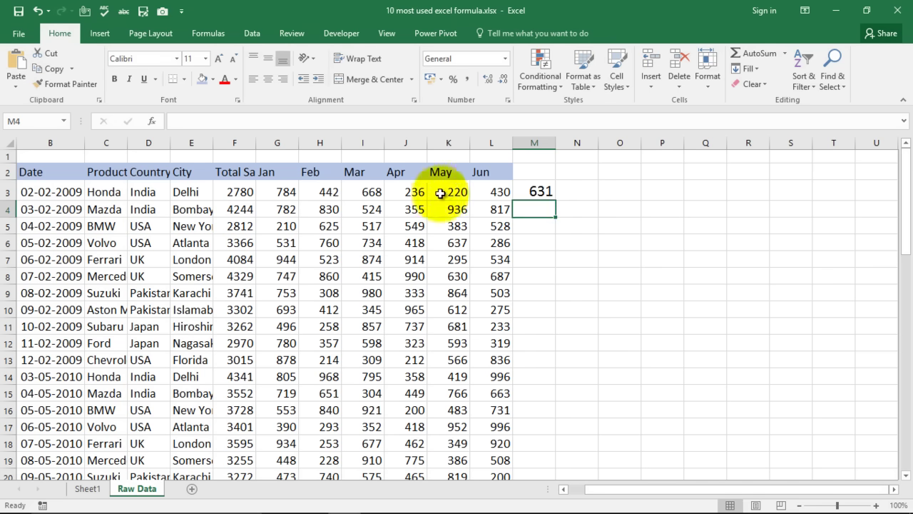
{"action": "left_click_drag", "start_coordinate": [286, 191], "coordinate": [364, 194]}
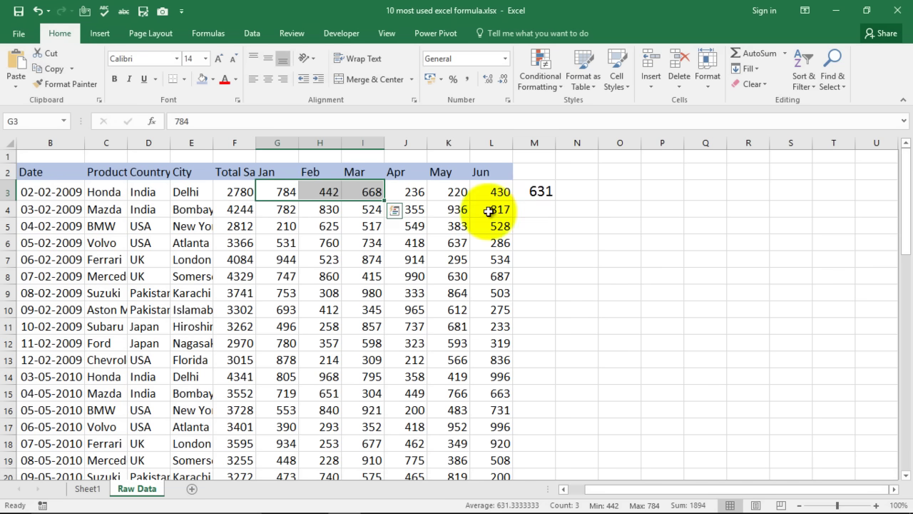
{"action": "left_click", "coordinate": [535, 191]}
{"action": "key", "text": "Delete"}
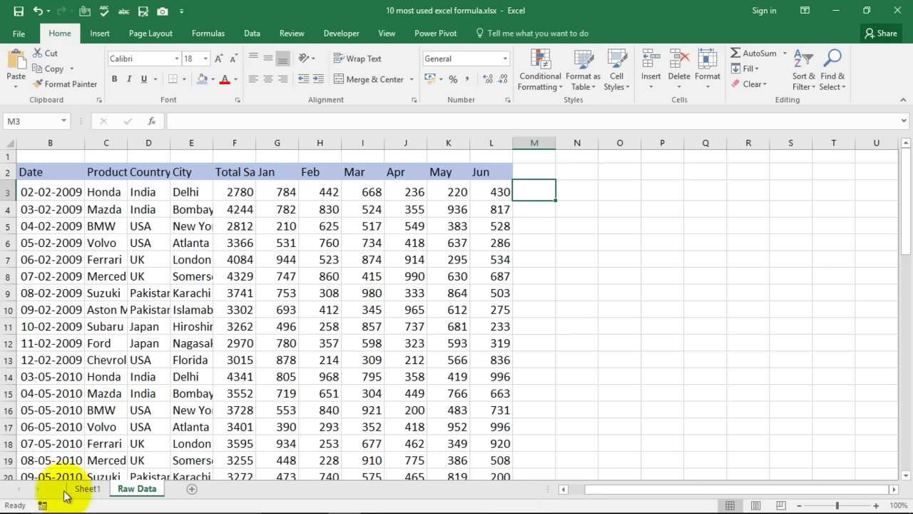
Enter =COUNT(B3:L3) in M3 on Raw Data, giving 8.
{"action": "left_click", "coordinate": [88, 489]}
{"action": "left_click", "coordinate": [218, 292]}
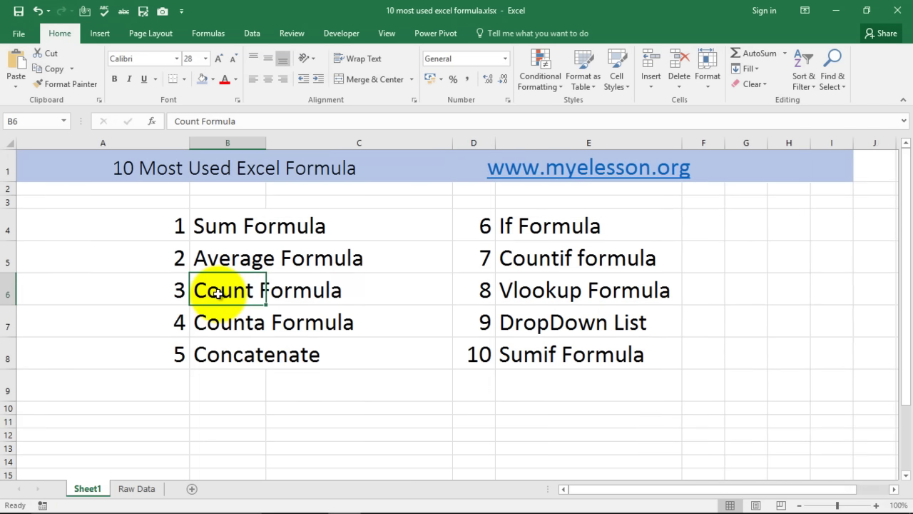
{"action": "left_click", "coordinate": [136, 489]}
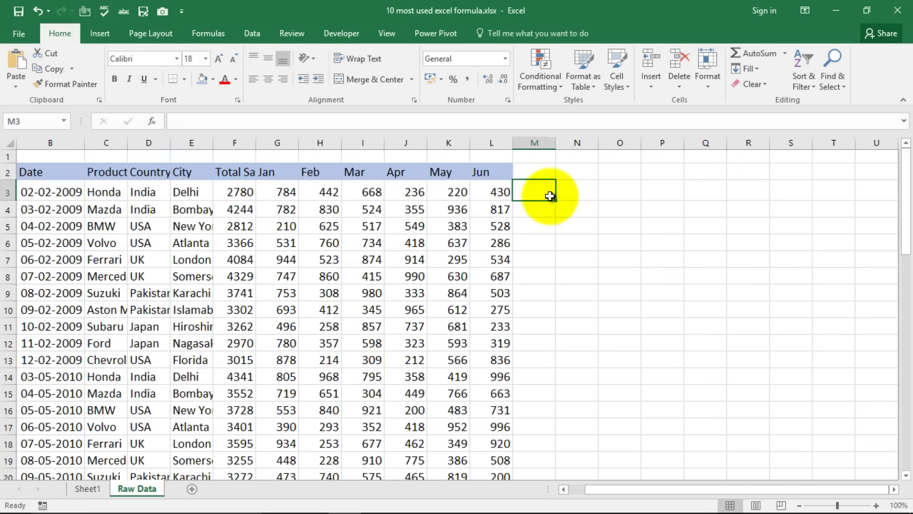
{"action": "type", "text": "=count"}
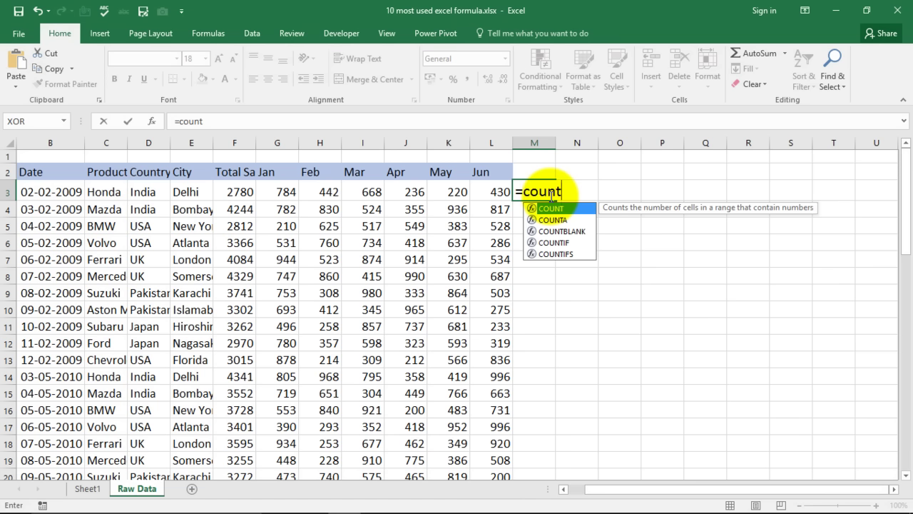
{"action": "type", "text": "("}
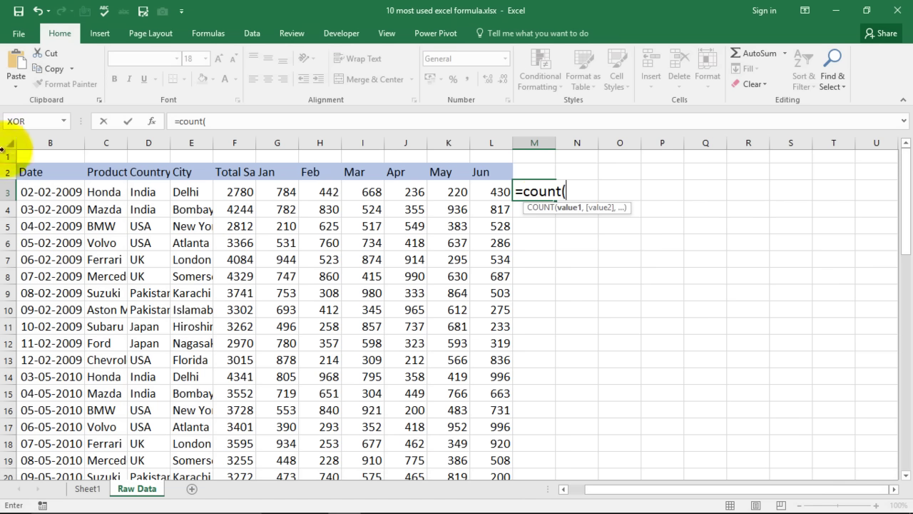
{"action": "left_click_drag", "start_coordinate": [32, 194], "coordinate": [485, 195]}
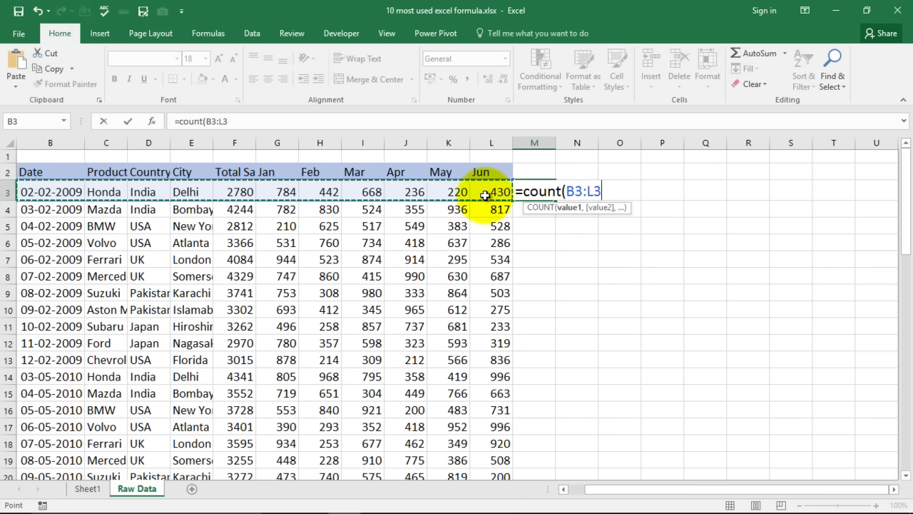
{"action": "type", "text": ")"}
{"action": "key", "text": "Return"}
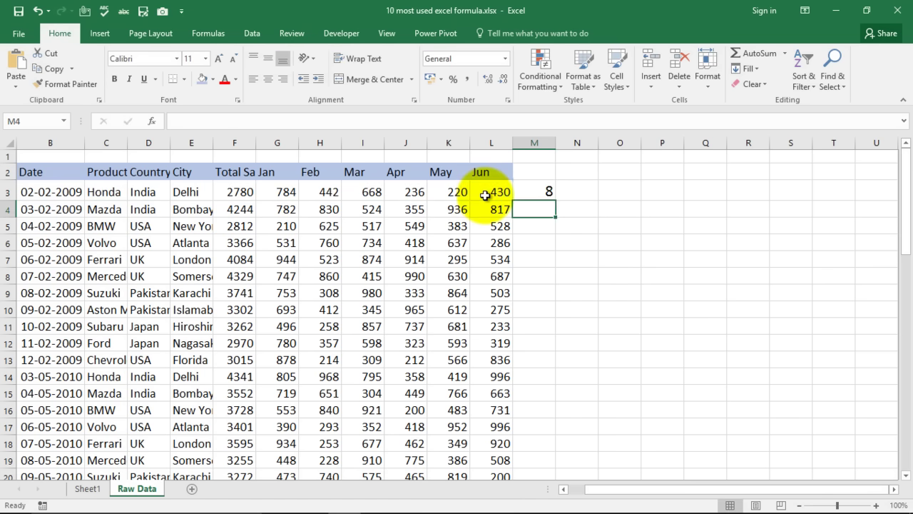
{"action": "left_click", "coordinate": [538, 187]}
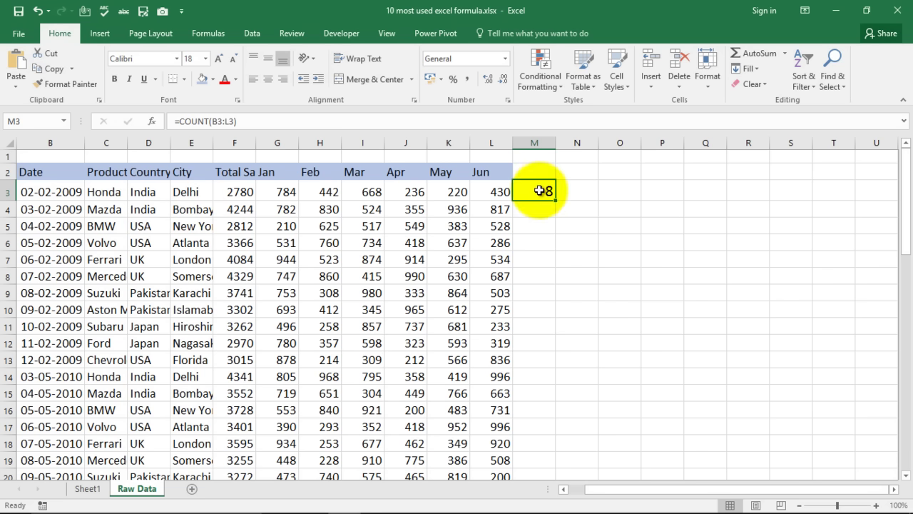
Type A into L3 to drop the count to 7, then undo to restore 430.
{"action": "left_click", "coordinate": [494, 195]}
{"action": "type", "text": "A"}
{"action": "key", "text": "Return"}
{"action": "left_click", "coordinate": [540, 190]}
{"action": "key", "text": "ctrl+z"}
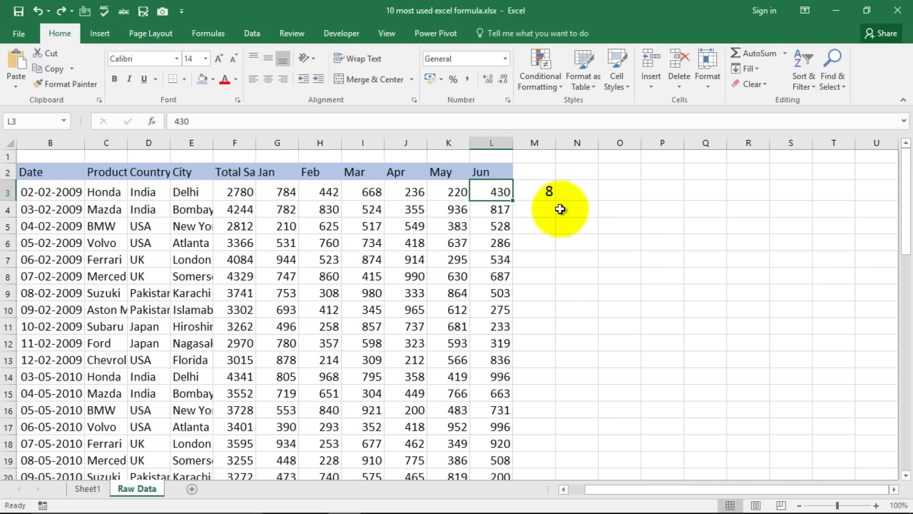
{"action": "left_click", "coordinate": [561, 212]}
{"action": "left_click", "coordinate": [548, 194]}
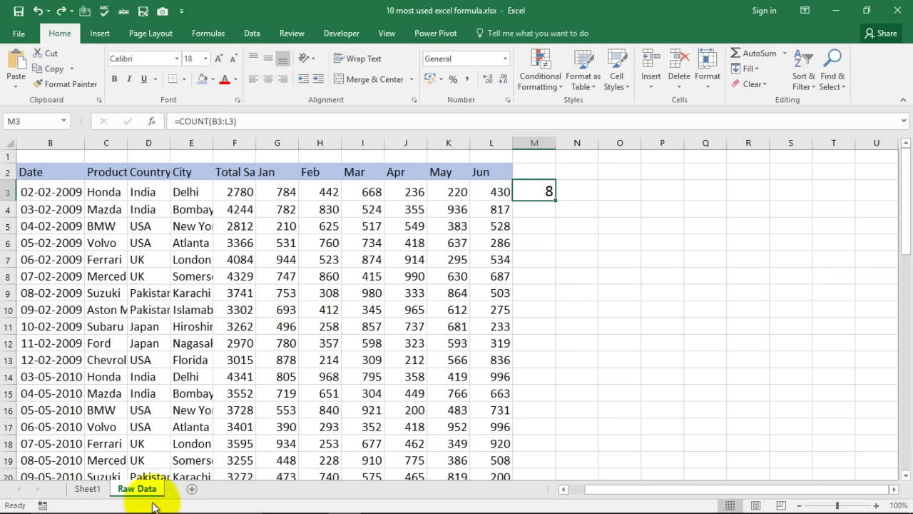
Enter =COUNTA(B3:L3) in M3, counting 11 non-empty cells.
{"action": "left_click", "coordinate": [87, 489]}
{"action": "left_click", "coordinate": [207, 322]}
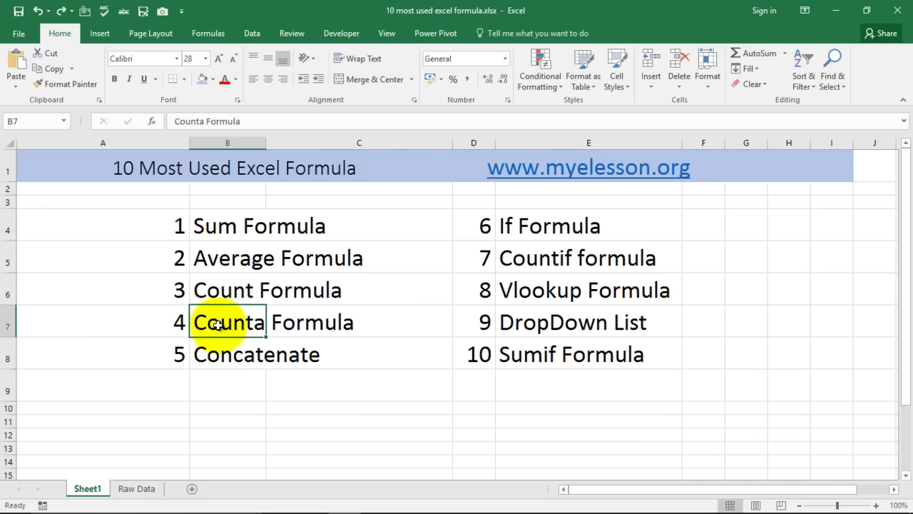
{"action": "left_click", "coordinate": [140, 490]}
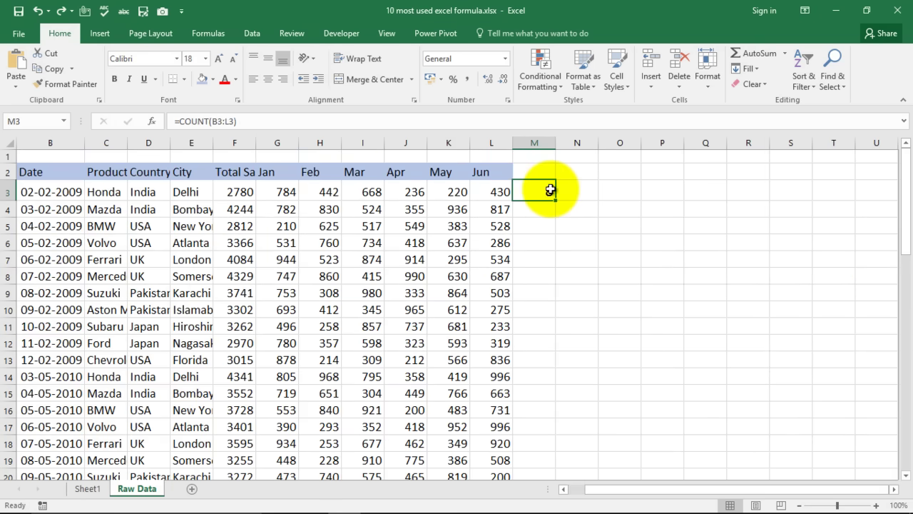
{"action": "type", "text": "=cou"}
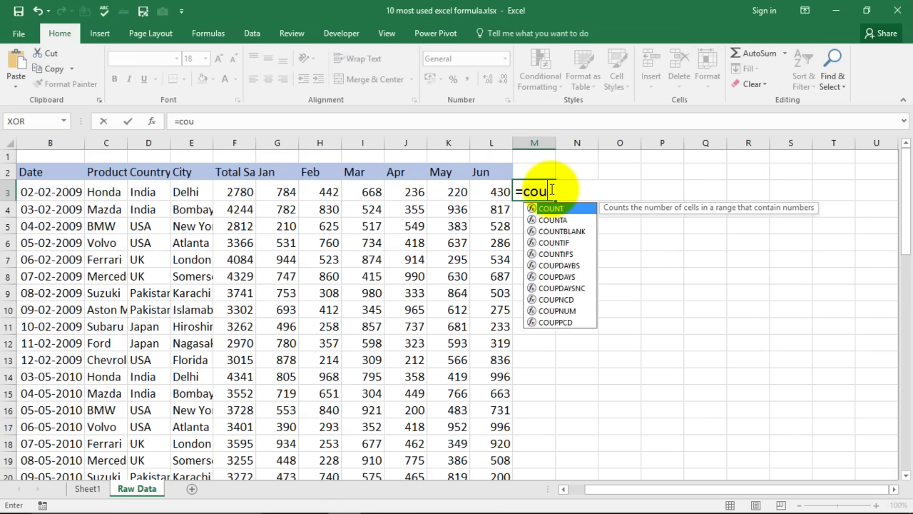
{"action": "type", "text": "nta"}
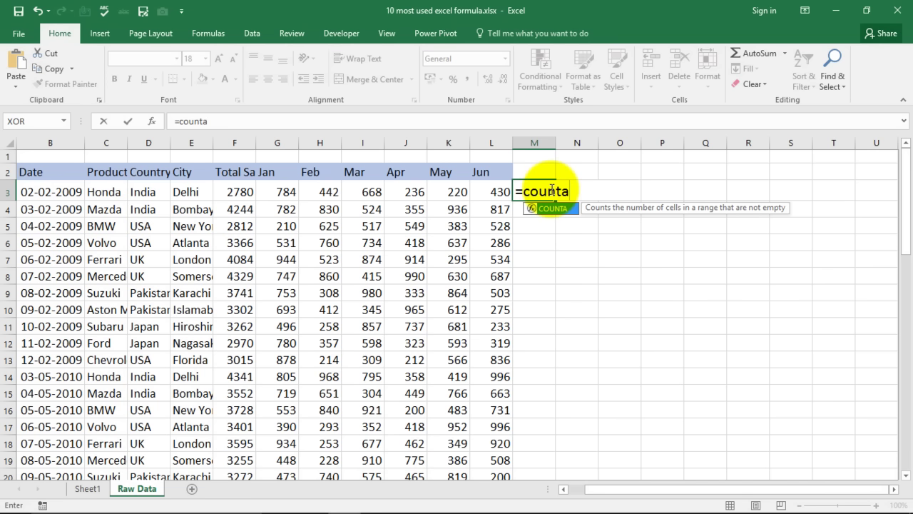
{"action": "key", "text": "Tab"}
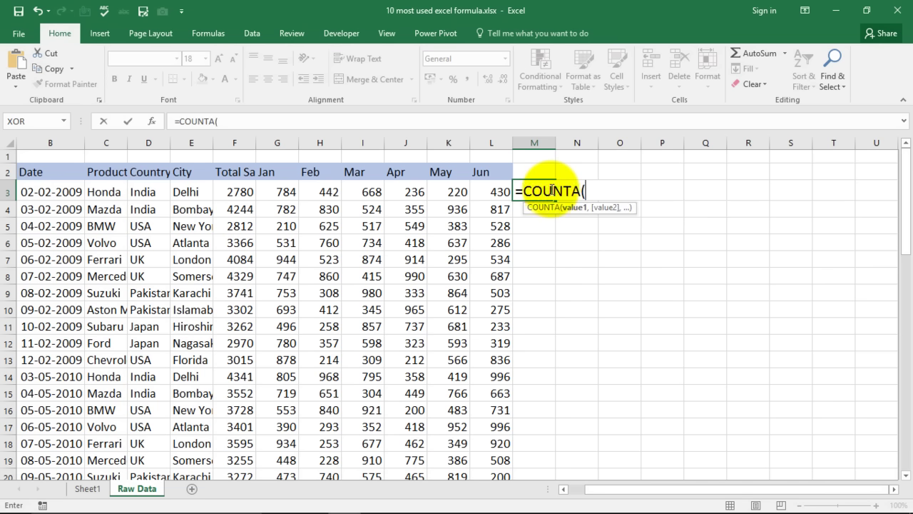
{"action": "left_click_drag", "start_coordinate": [27, 188], "coordinate": [491, 192]}
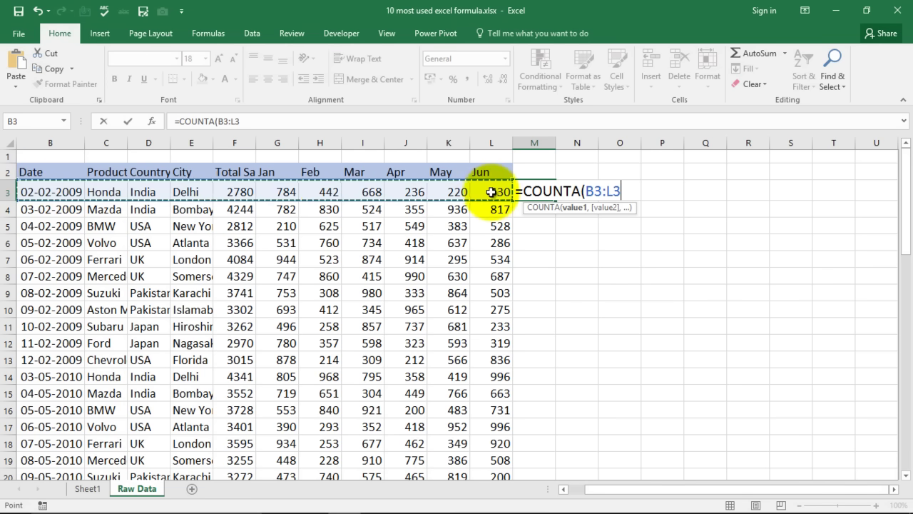
{"action": "key", "text": "Return"}
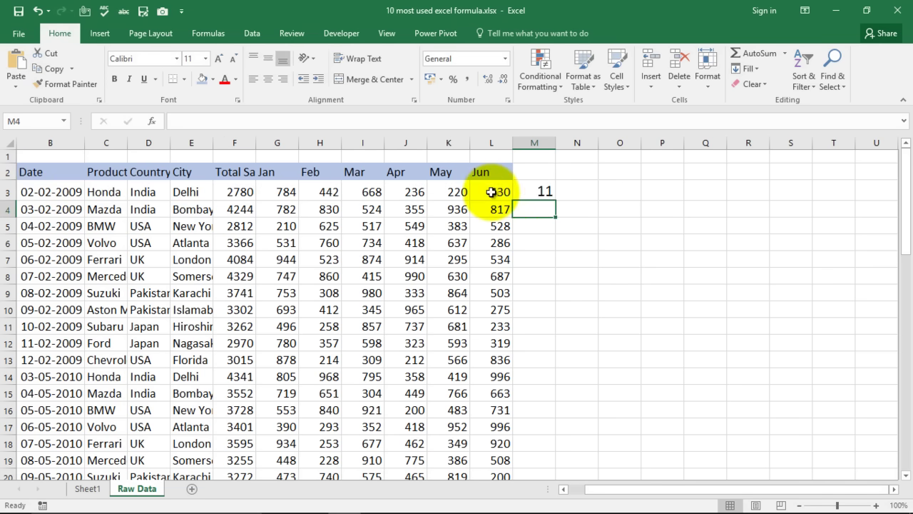
{"action": "left_click", "coordinate": [530, 189]}
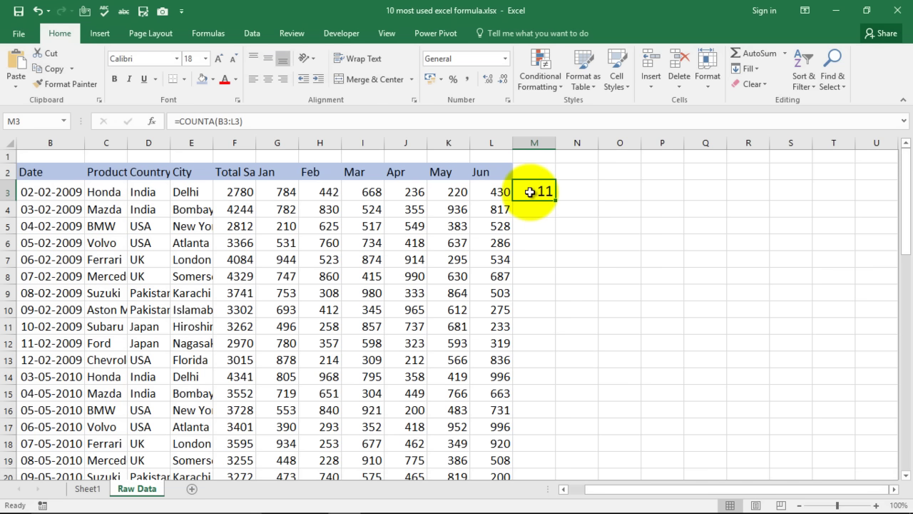
Delete I3's 668 to see the count drop to 10, restore it, then clear M3.
{"action": "left_click_drag", "start_coordinate": [500, 190], "coordinate": [21, 190]}
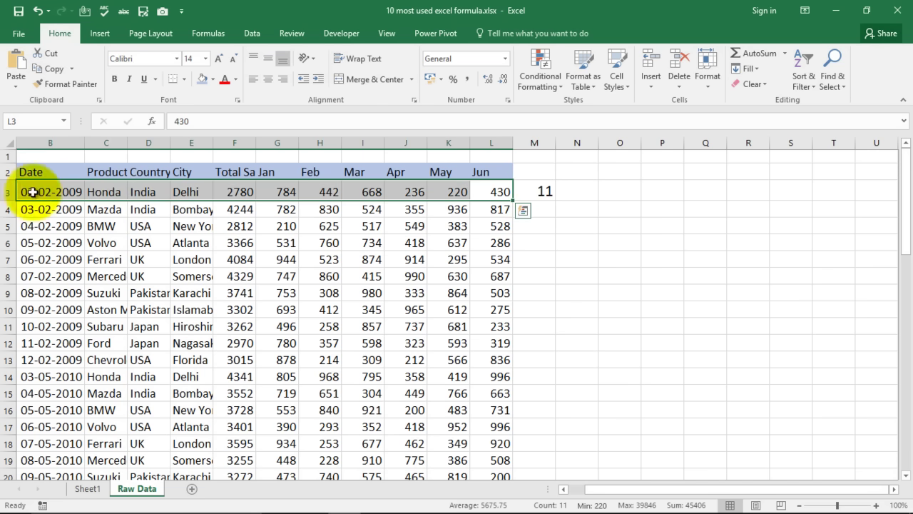
{"action": "left_click", "coordinate": [574, 232]}
{"action": "left_click", "coordinate": [371, 192]}
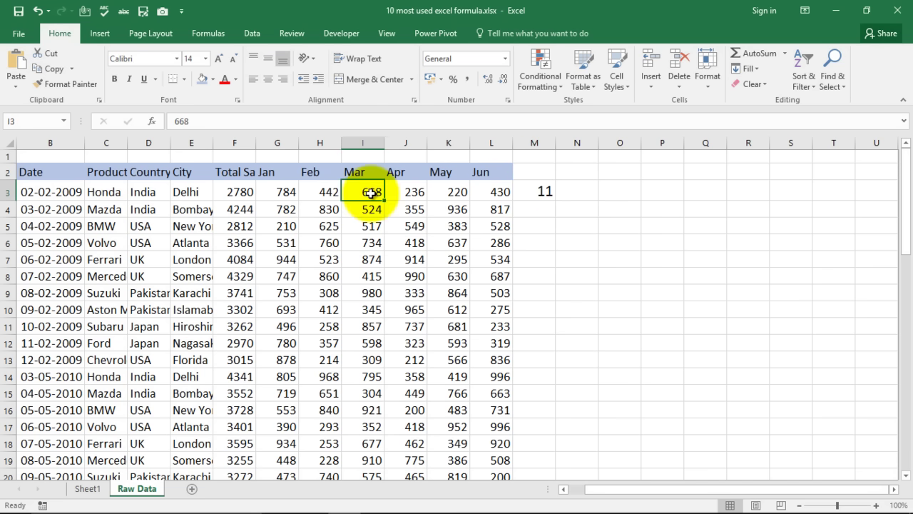
{"action": "key", "text": "Delete"}
{"action": "left_click", "coordinate": [492, 243]}
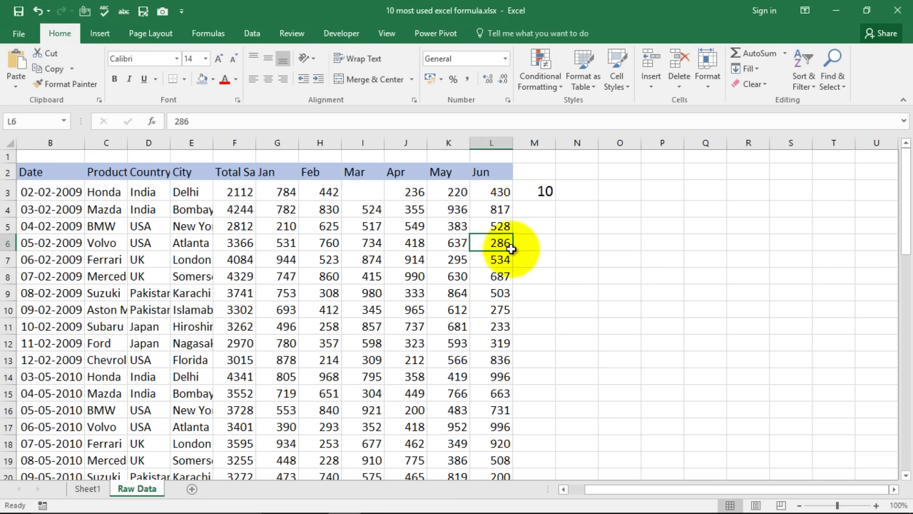
{"action": "left_click", "coordinate": [543, 193]}
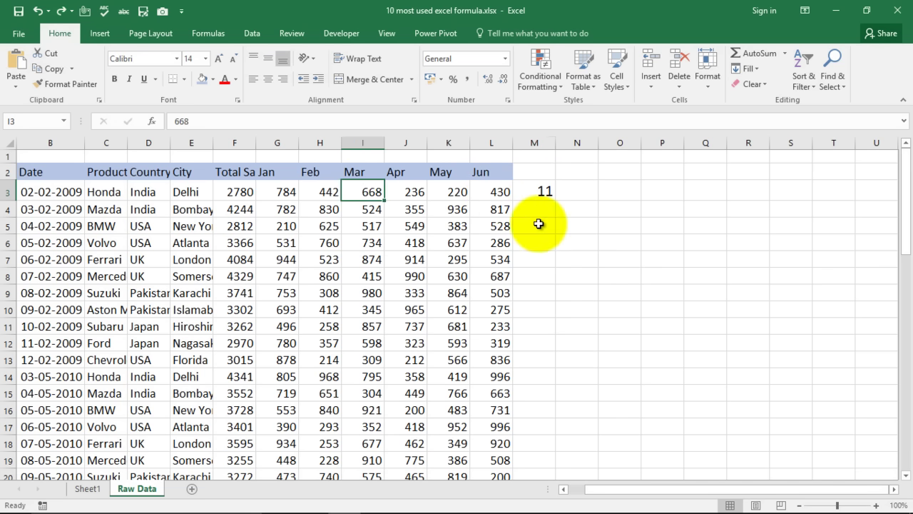
{"action": "left_click", "coordinate": [535, 223]}
{"action": "left_click", "coordinate": [545, 191]}
{"action": "key", "text": "Delete"}
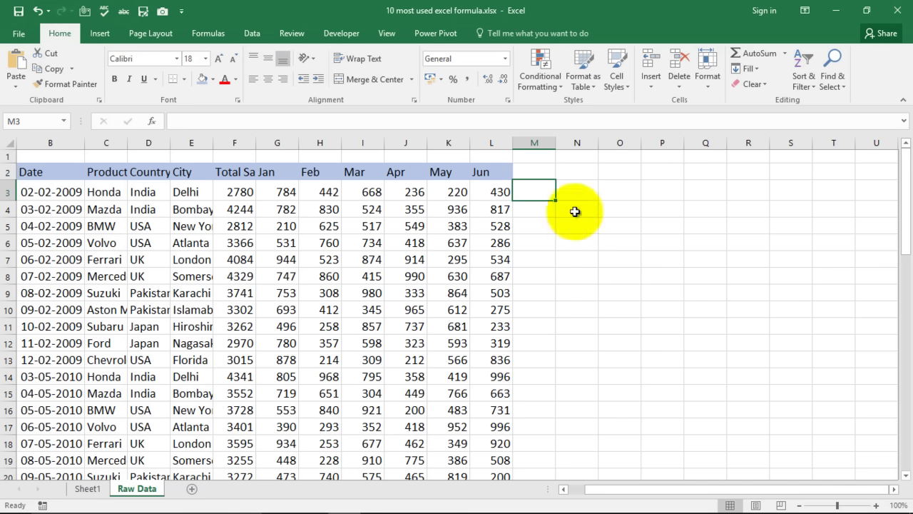
Enter =CONCATENATE(D3,E3) in M3 to get IndiaDelhi and autofit column M.
{"action": "left_click", "coordinate": [78, 488]}
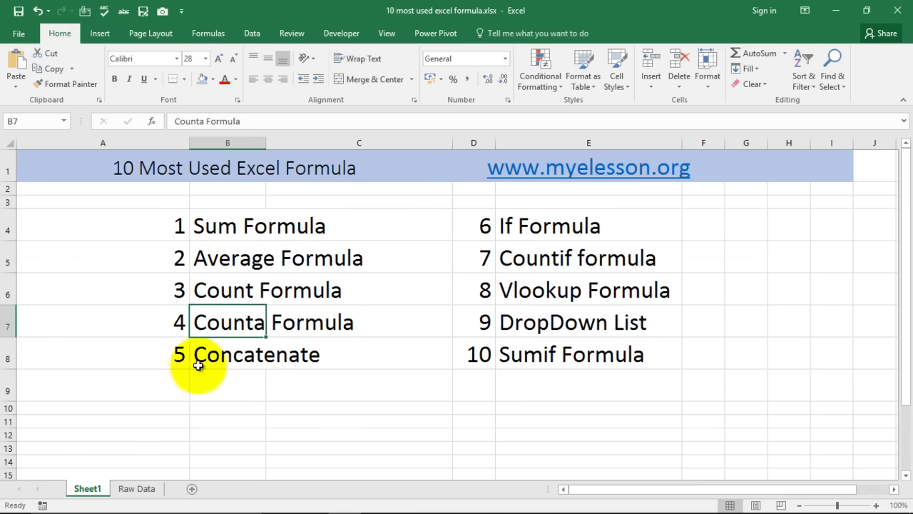
{"action": "left_click", "coordinate": [223, 358]}
{"action": "left_click", "coordinate": [135, 489]}
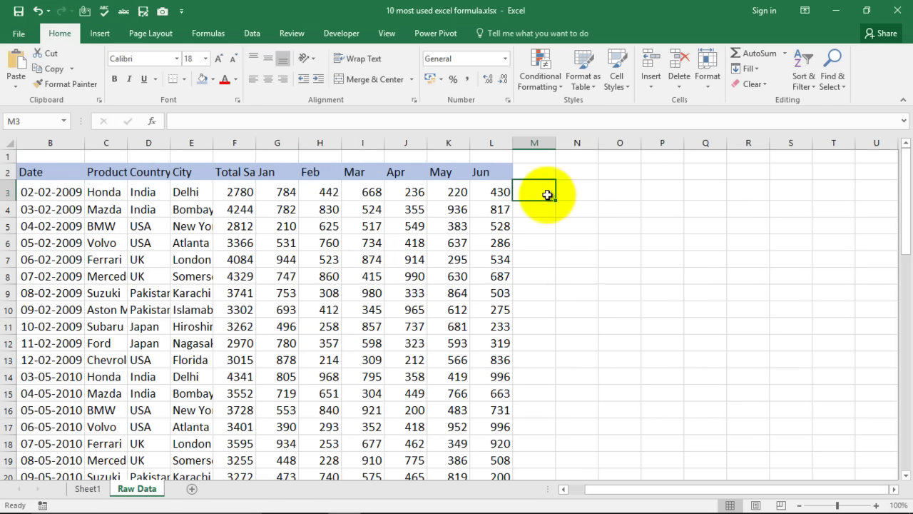
{"action": "type", "text": "=concate"}
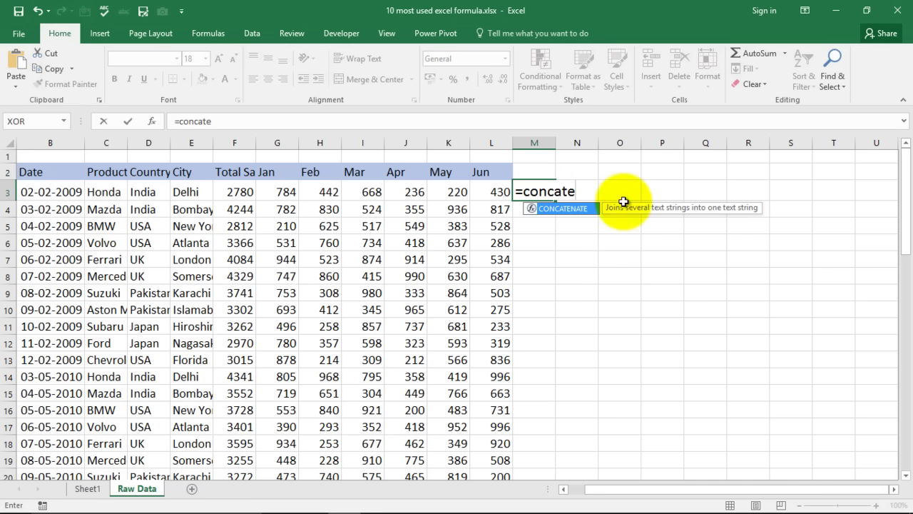
{"action": "key", "text": "Tab"}
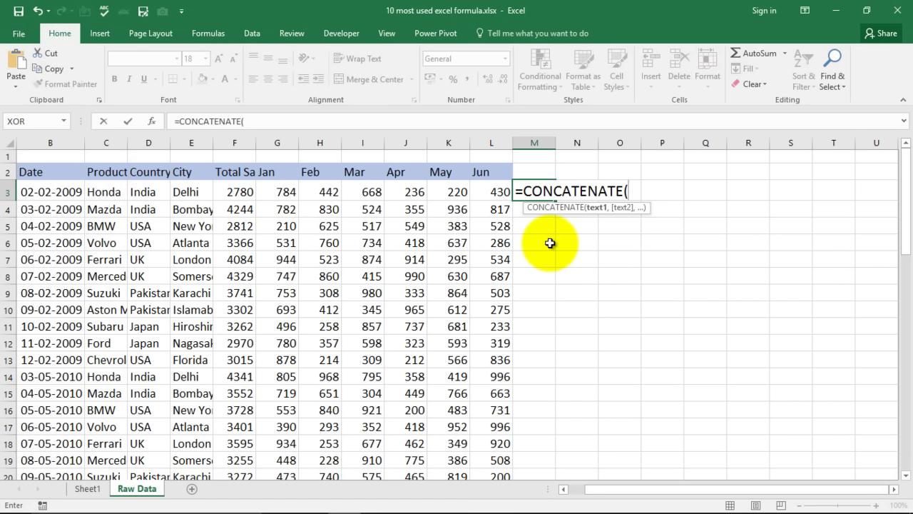
{"action": "left_click", "coordinate": [145, 190]}
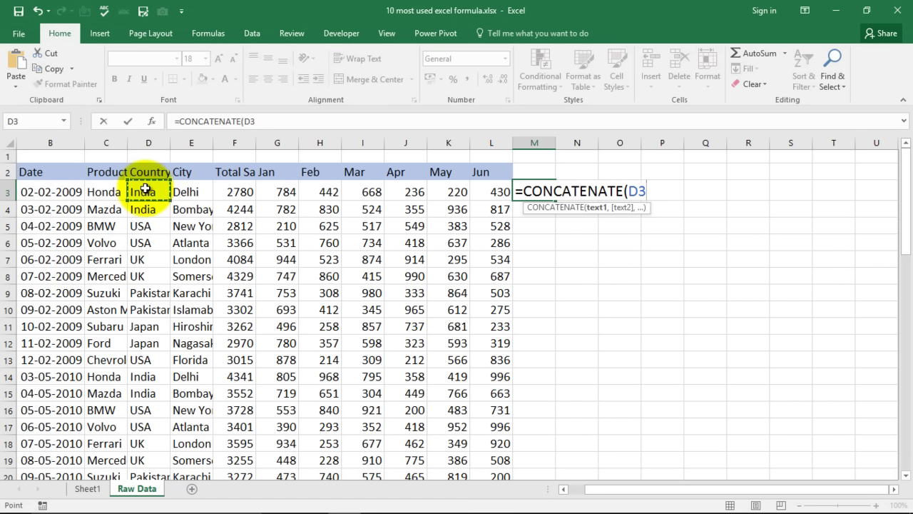
{"action": "type", "text": ","}
{"action": "left_click", "coordinate": [190, 193]}
{"action": "type", "text": ")"}
{"action": "key", "text": "Return"}
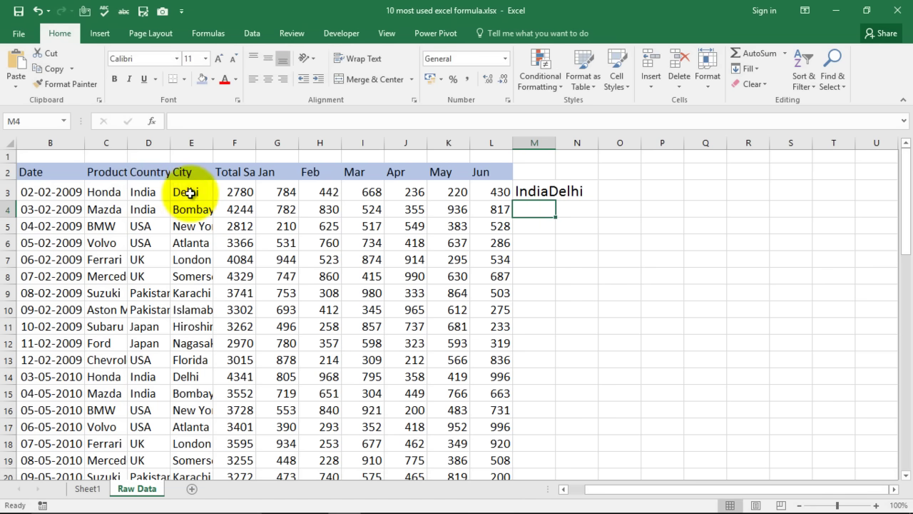
{"action": "double_click", "coordinate": [555, 142]}
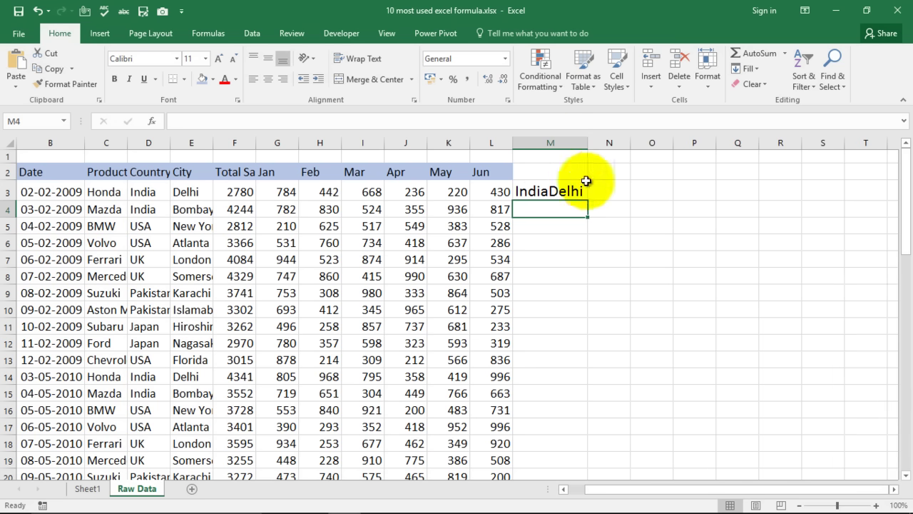
{"action": "left_click", "coordinate": [552, 191]}
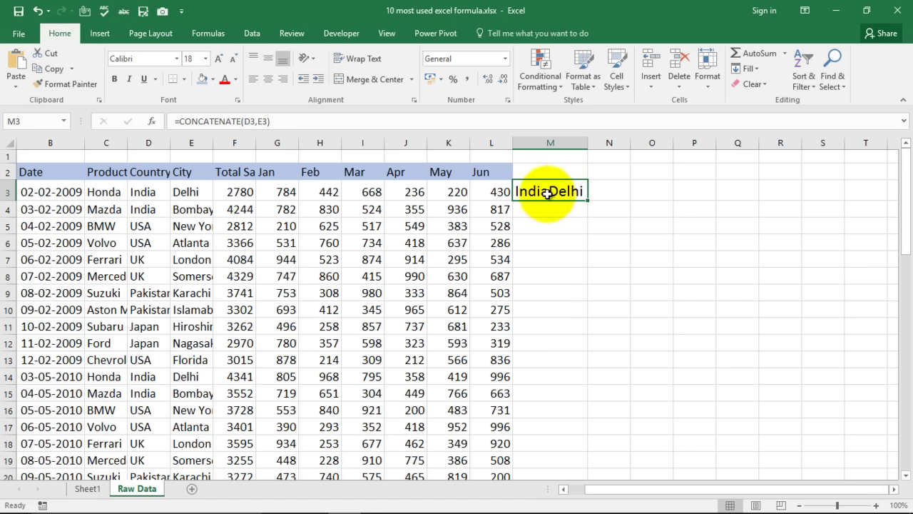
Rewrite M3 as =CONCATENATE(D3," ",E3) to join country and city with a space.
{"action": "key", "text": "Delete"}
{"action": "type", "text": "="}
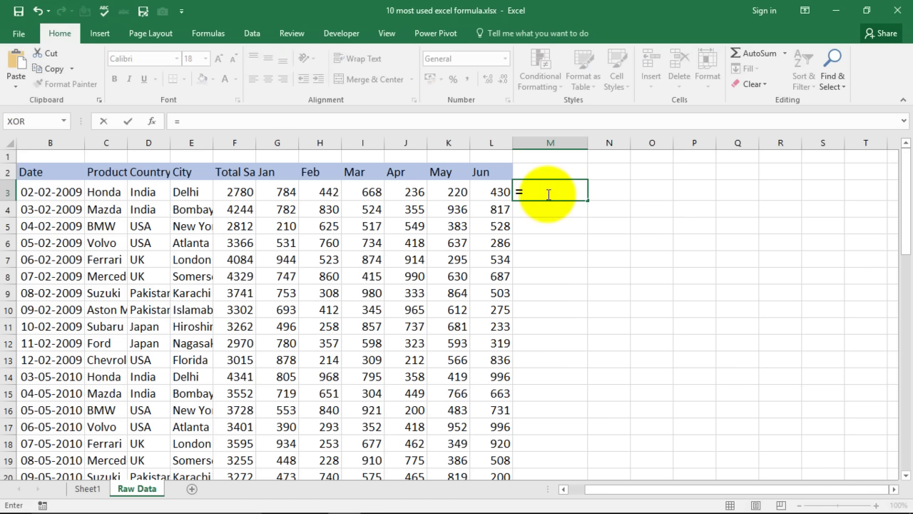
{"action": "type", "text": "concatenate"}
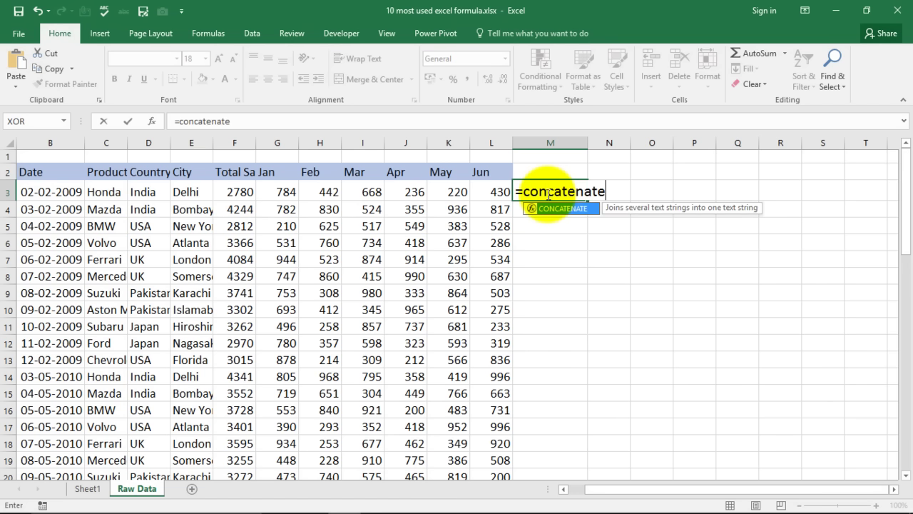
{"action": "key", "text": "Tab"}
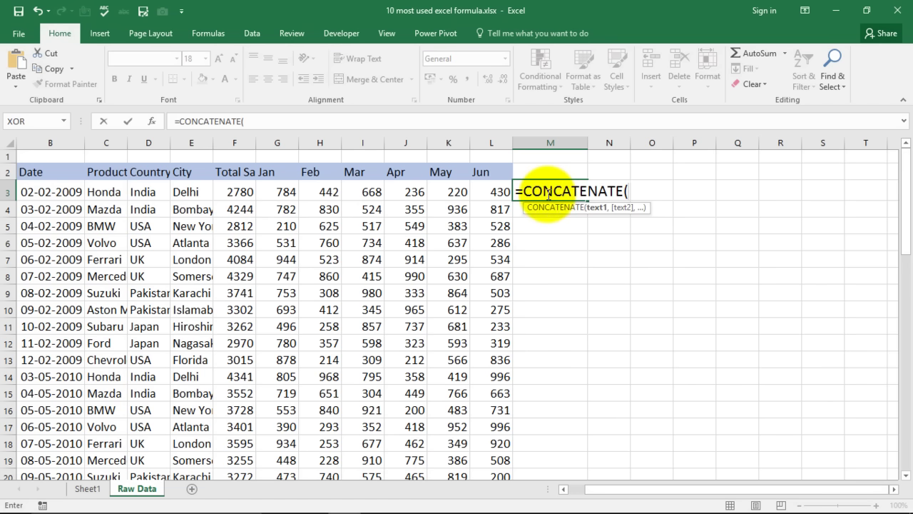
{"action": "left_click", "coordinate": [150, 192]}
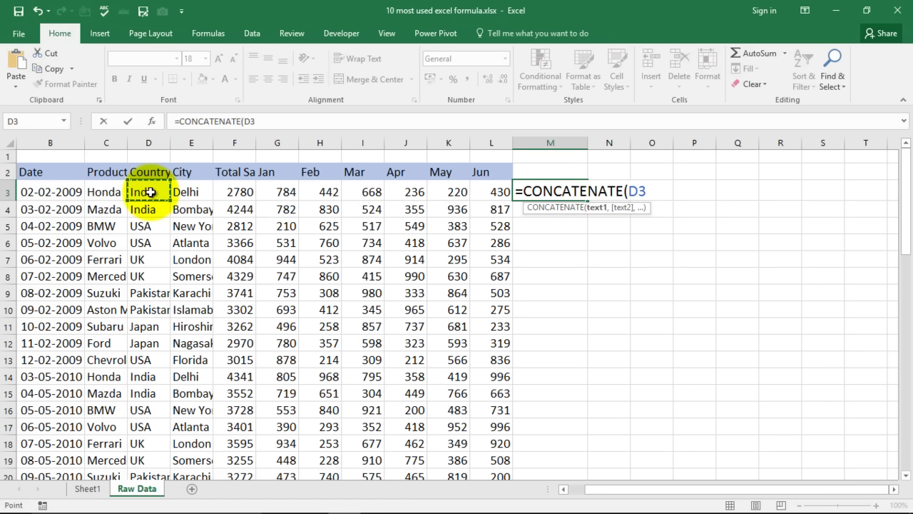
{"action": "type", "text": ","}
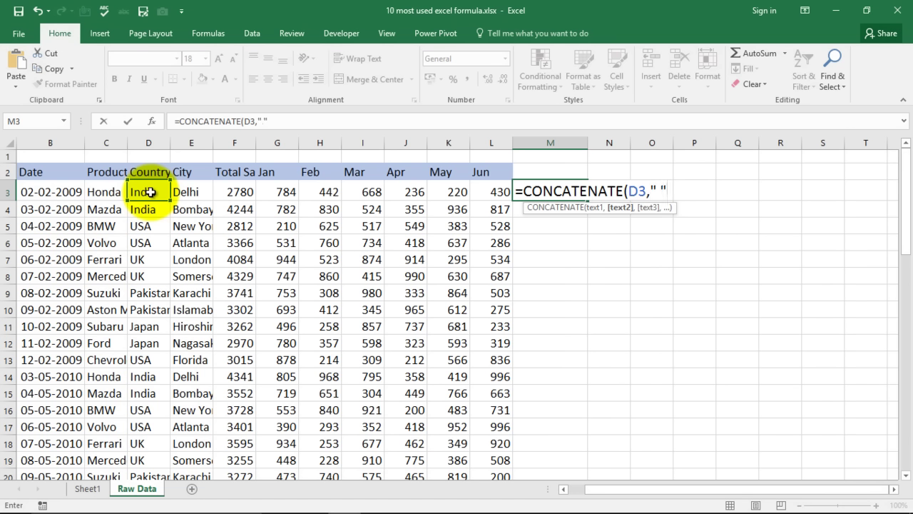
{"action": "type", "text": "\" \","}
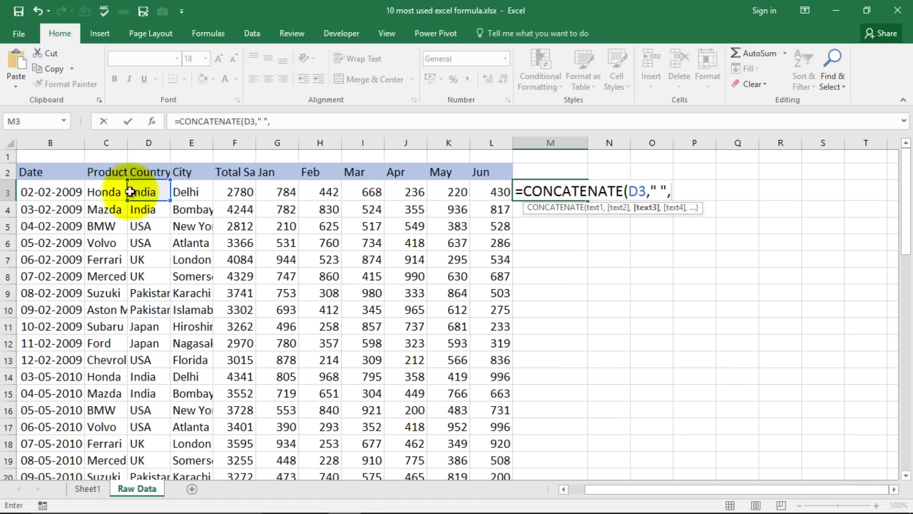
{"action": "left_click", "coordinate": [185, 191]}
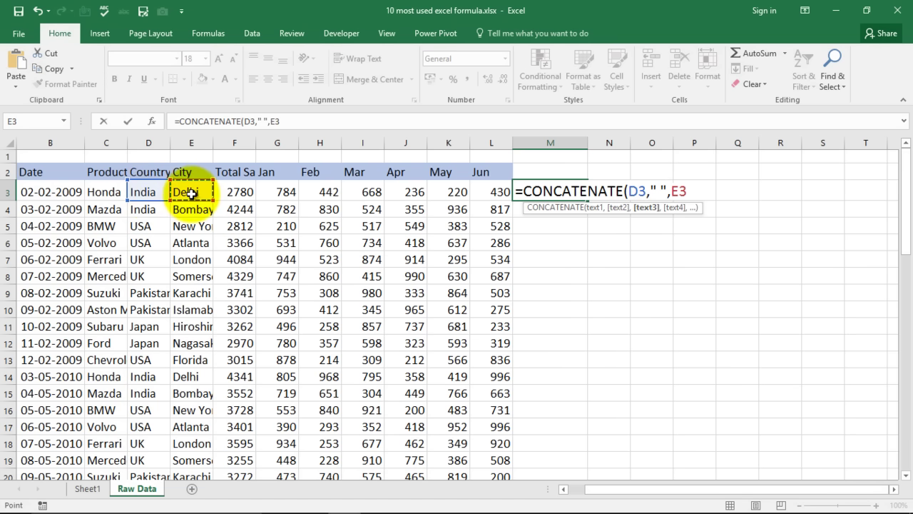
{"action": "type", "text": ")"}
{"action": "key", "text": "Return"}
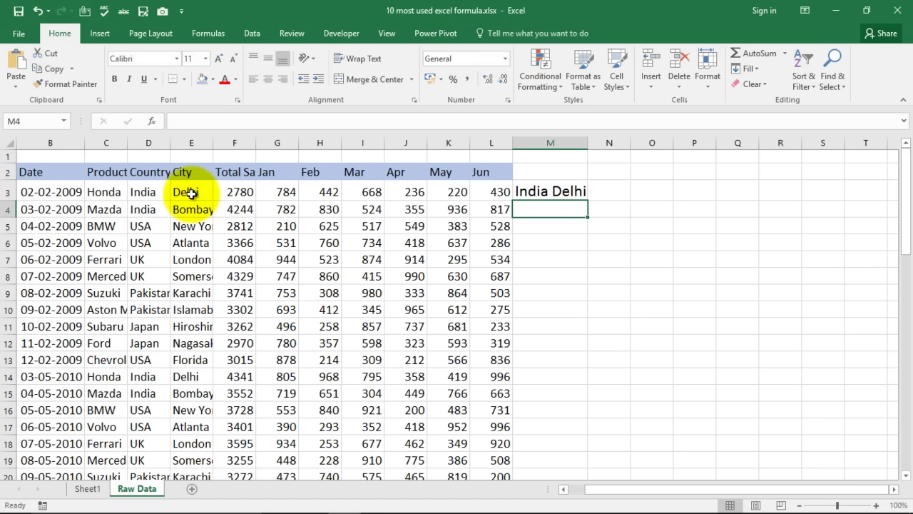
Change the separator to " ," so M3 displays India ,Delhi.
{"action": "double_click", "coordinate": [567, 192]}
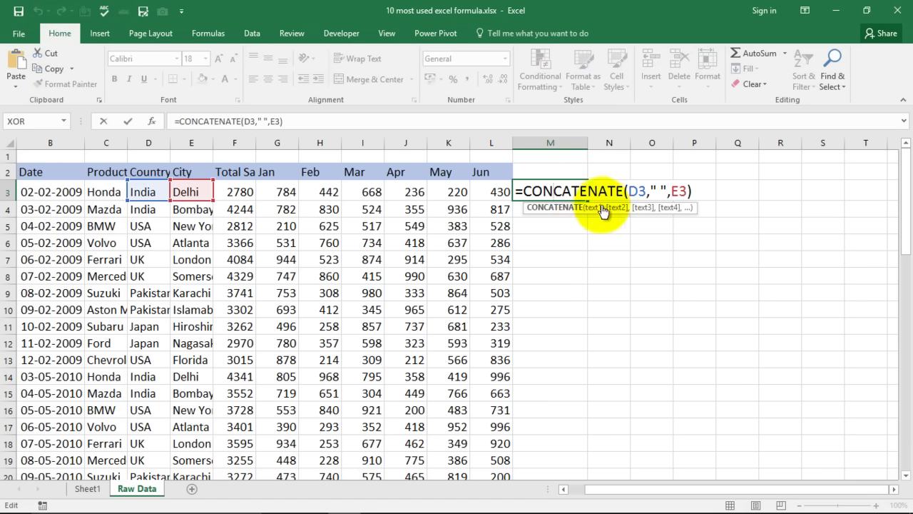
{"action": "left_click", "coordinate": [662, 192]}
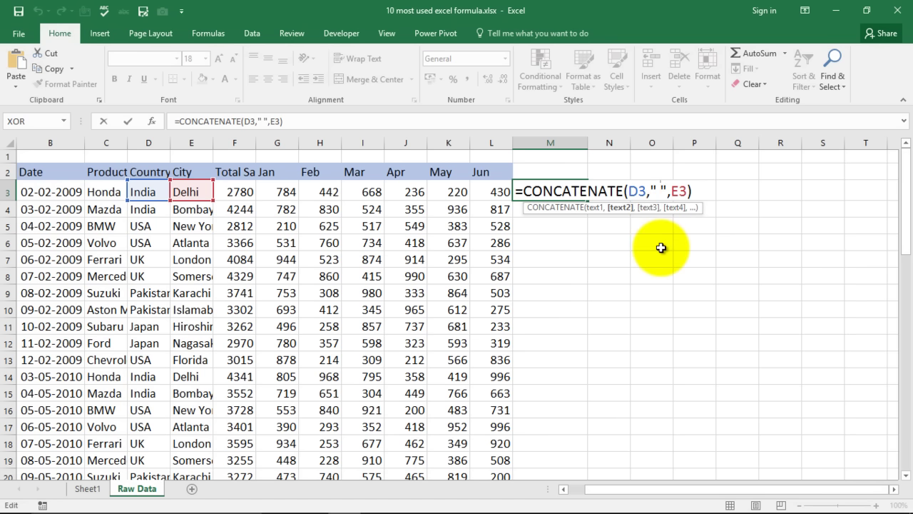
{"action": "type", "text": ","}
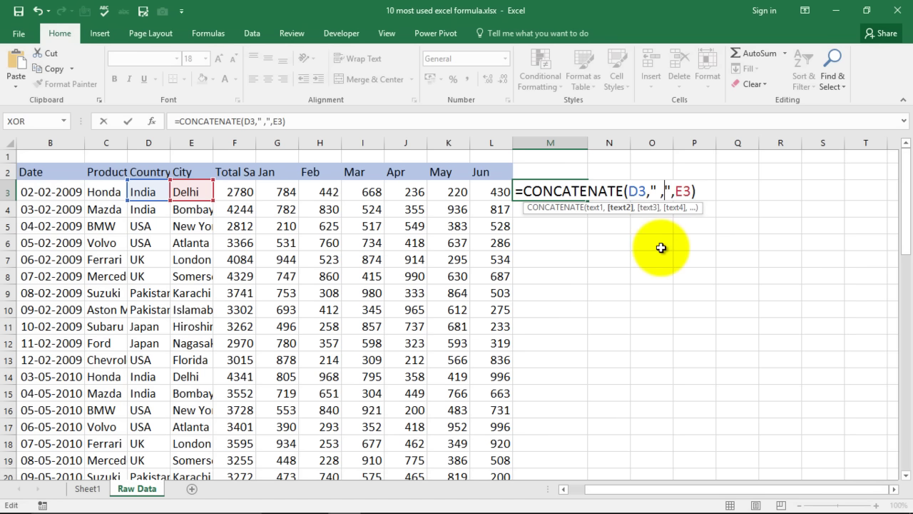
{"action": "left_click", "coordinate": [697, 190]}
{"action": "key", "text": "Return"}
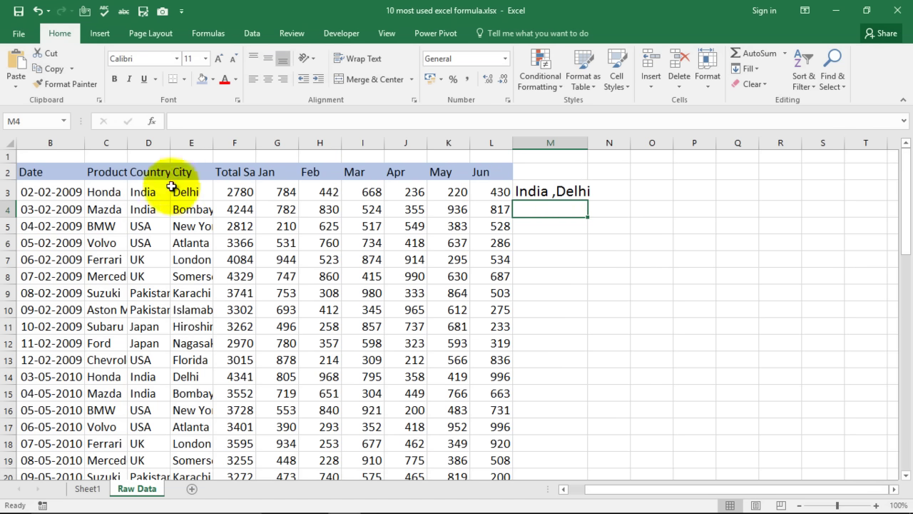
Review the Sheet1 formula list, noting If Formula as the next topic, then return to Raw Data.
{"action": "left_click", "coordinate": [86, 489]}
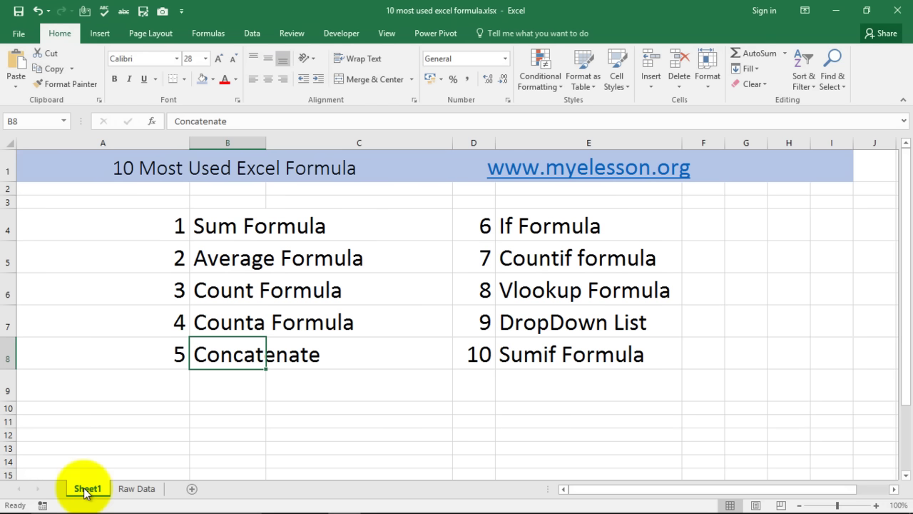
{"action": "left_click", "coordinate": [550, 236]}
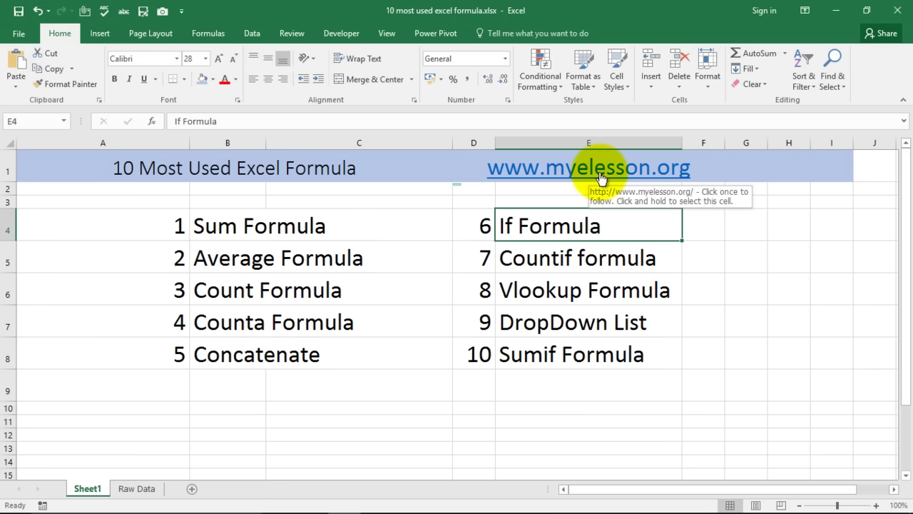
{"action": "left_click", "coordinate": [136, 488]}
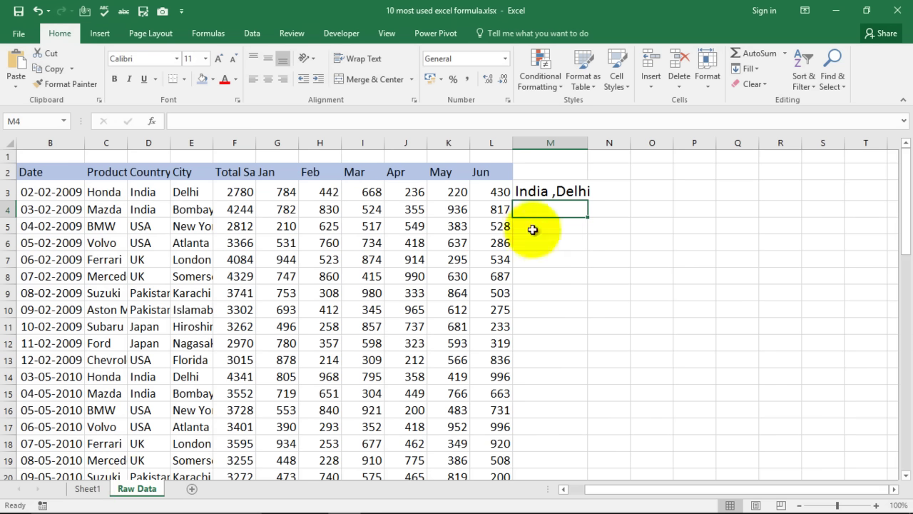
{"action": "left_click", "coordinate": [88, 488]}
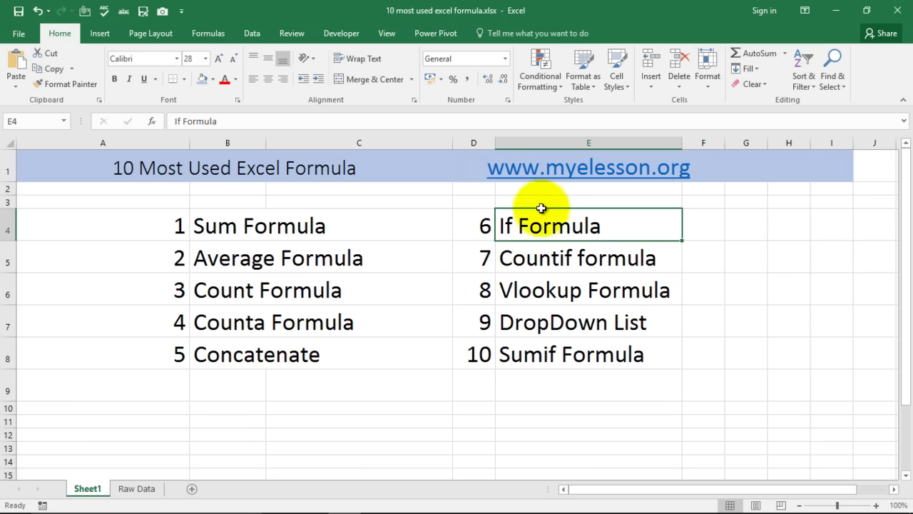
{"action": "left_click", "coordinate": [136, 488]}
Delete the concatenated country and city text from cell M3.
{"action": "left_click", "coordinate": [541, 191]}
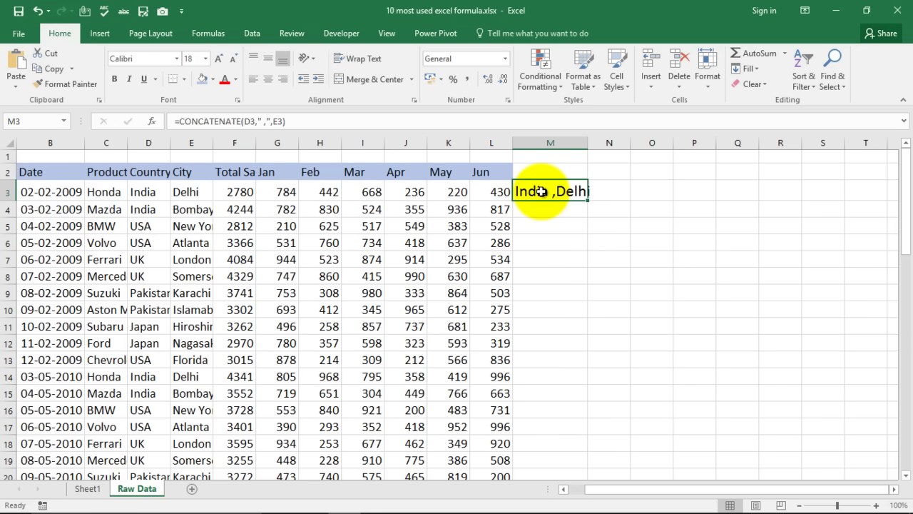
{"action": "key", "text": "Delete"}
{"action": "key", "text": "Right"}
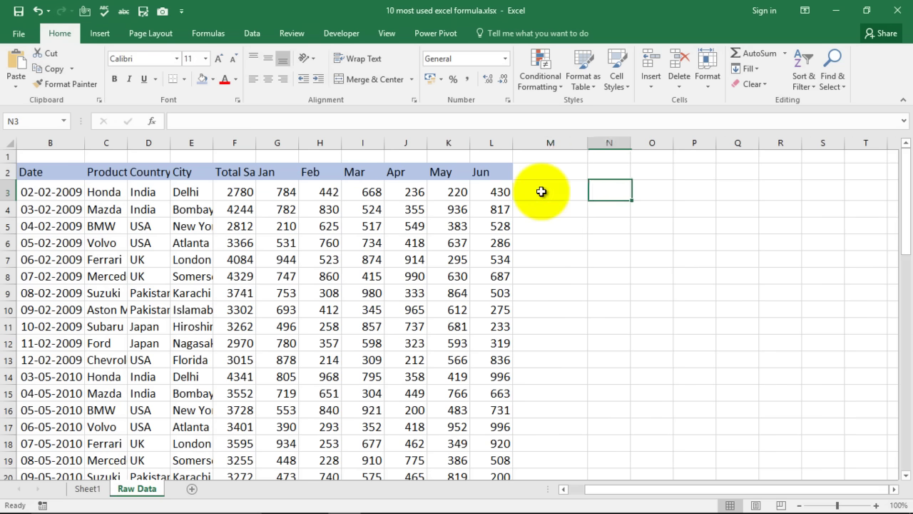
{"action": "key", "text": "Left"}
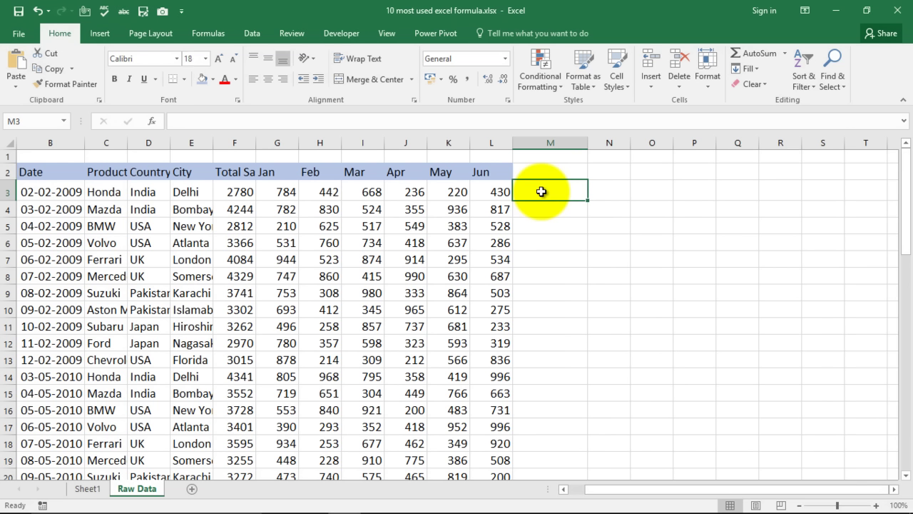
{"action": "key", "text": "Right"}
{"action": "key", "text": "Left"}
Enter =IF(D3="india","Hindi","Other Language") in M3.
{"action": "type", "text": "=if"}
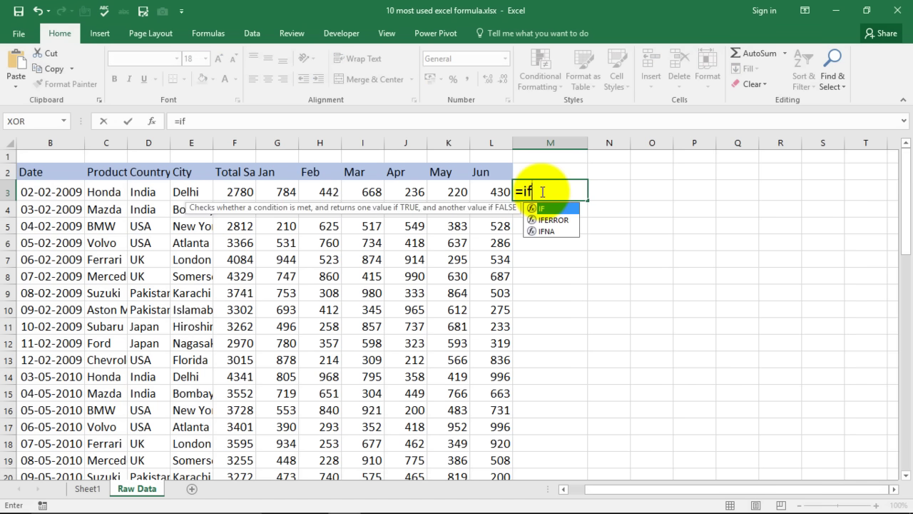
{"action": "left_click_drag", "start_coordinate": [239, 208], "coordinate": [588, 279]}
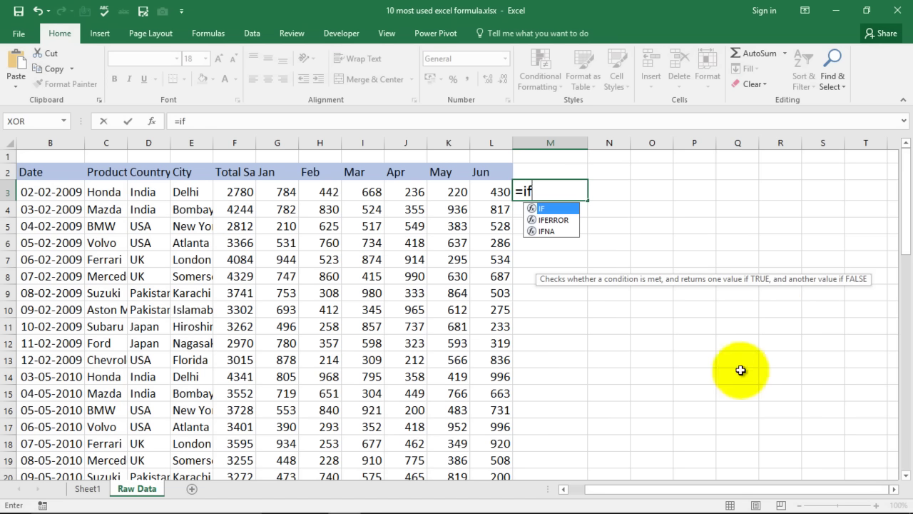
{"action": "key", "text": "Tab"}
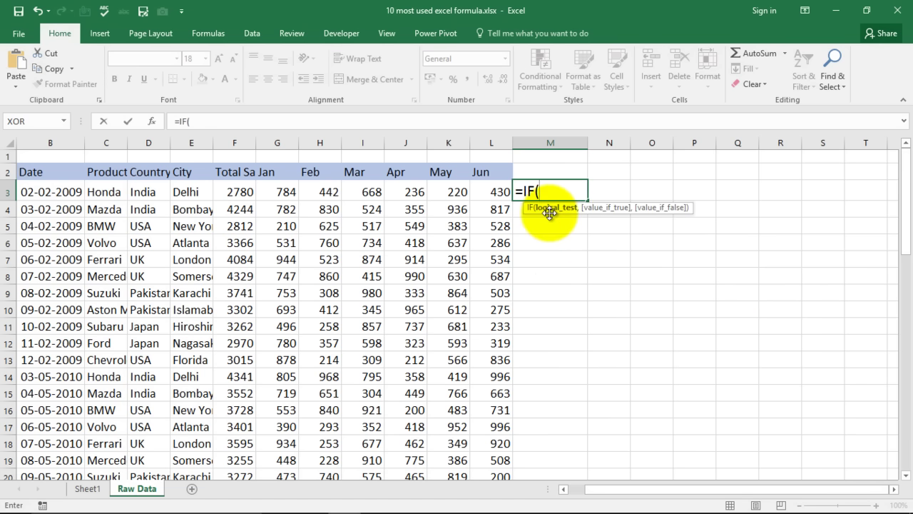
{"action": "left_click", "coordinate": [142, 189]}
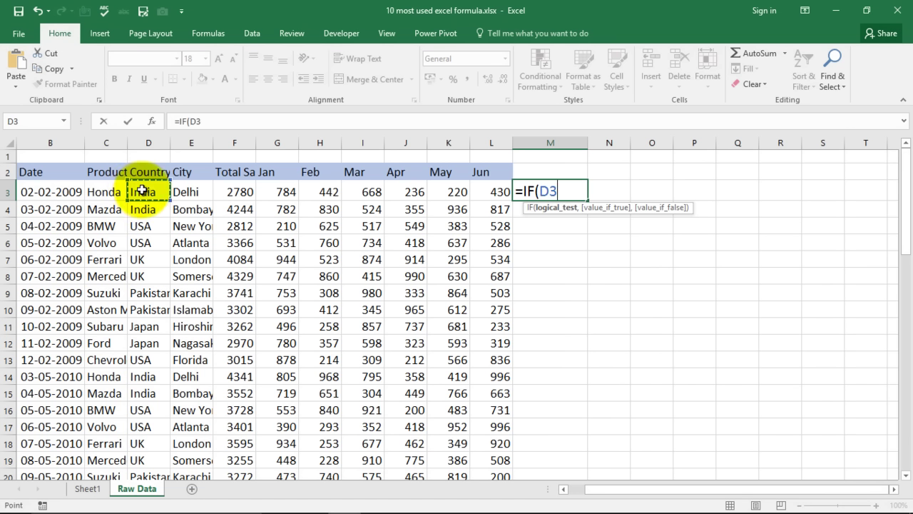
{"action": "type", "text": "=\"india\","}
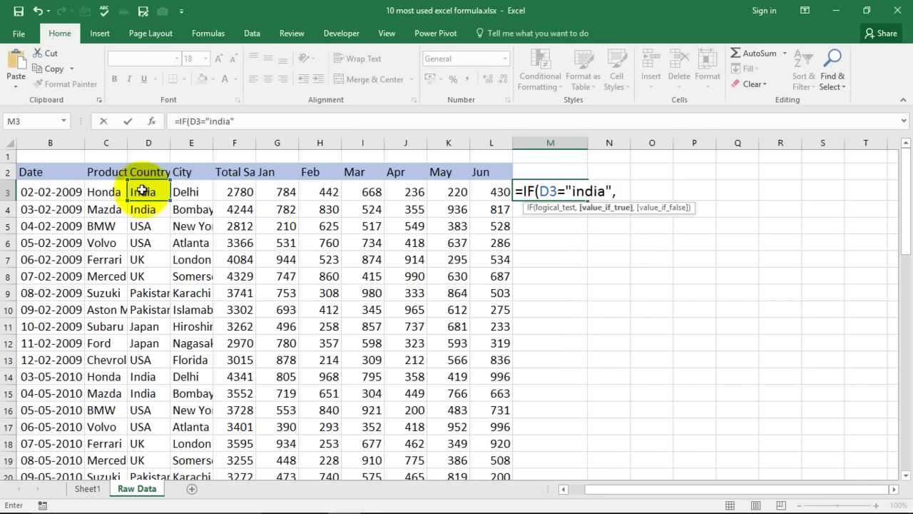
{"action": "type", "text": "Hindi,"}
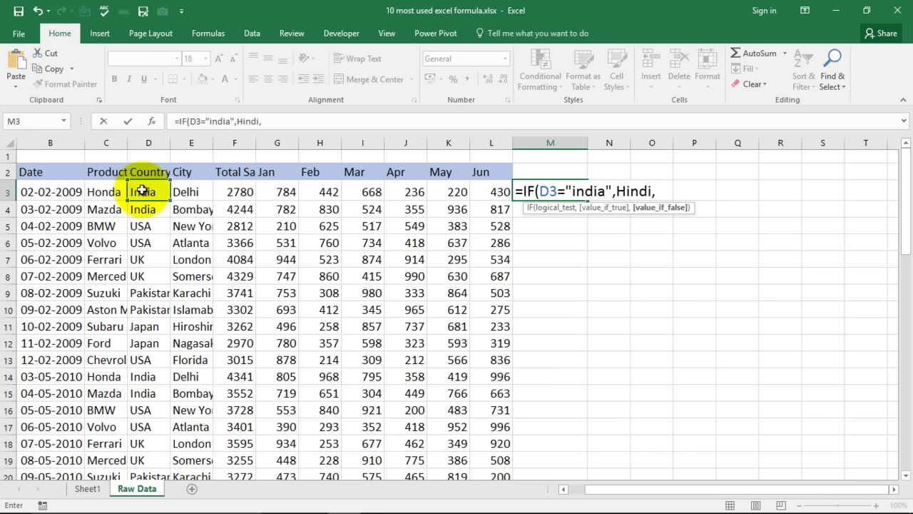
{"action": "type", "text": "Othe"}
{"action": "key", "text": "BackSpace"}
{"action": "key", "text": "BackSpace"}
{"action": "key", "text": "BackSpace"}
{"action": "key", "text": "BackSpace"}
{"action": "key", "text": "BackSpace"}
{"action": "key", "text": "BackSpace"}
{"action": "key", "text": "BackSpace"}
{"action": "key", "text": "BackSpace"}
{"action": "key", "text": "BackSpace"}
{"action": "key", "text": "BackSpace"}
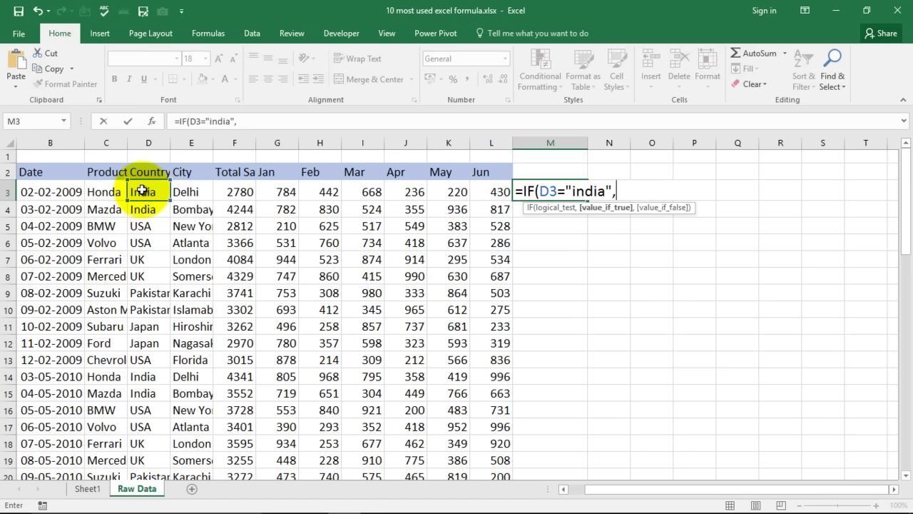
{"action": "type", "text": "\"Hindi\","}
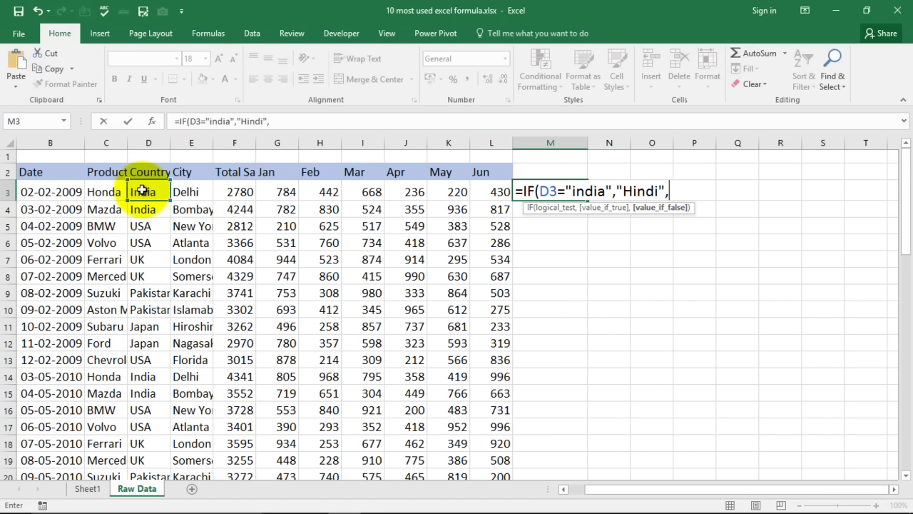
{"action": "type", "text": "\"Other L"}
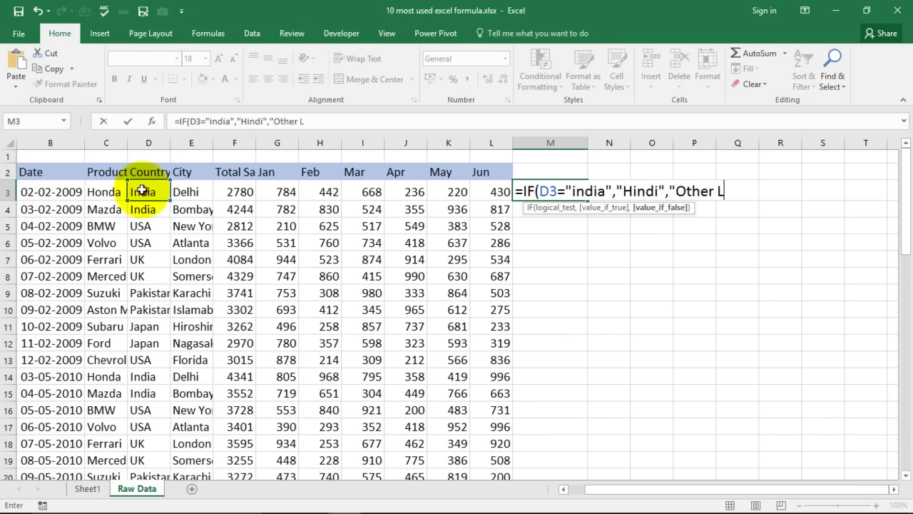
{"action": "type", "text": "anguage"}
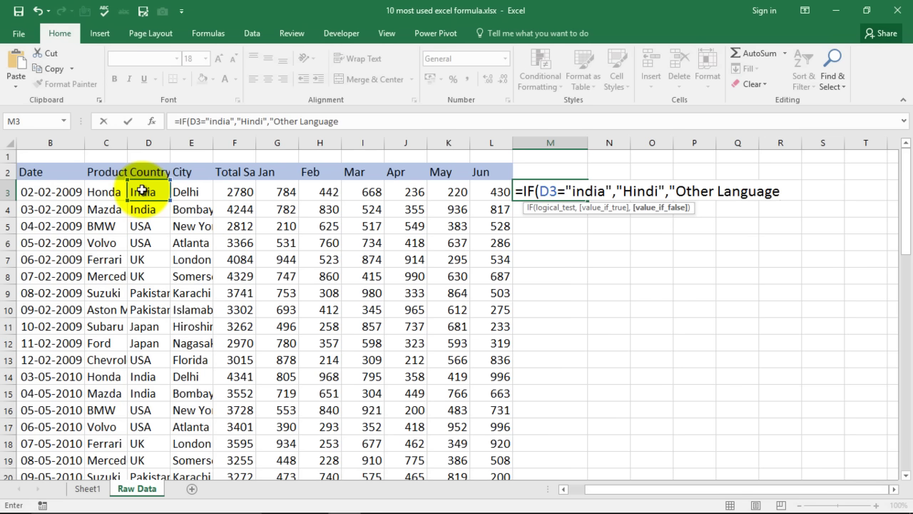
{"action": "type", "text": "\""}
{"action": "type", "text": ")"}
{"action": "key", "text": "Return"}
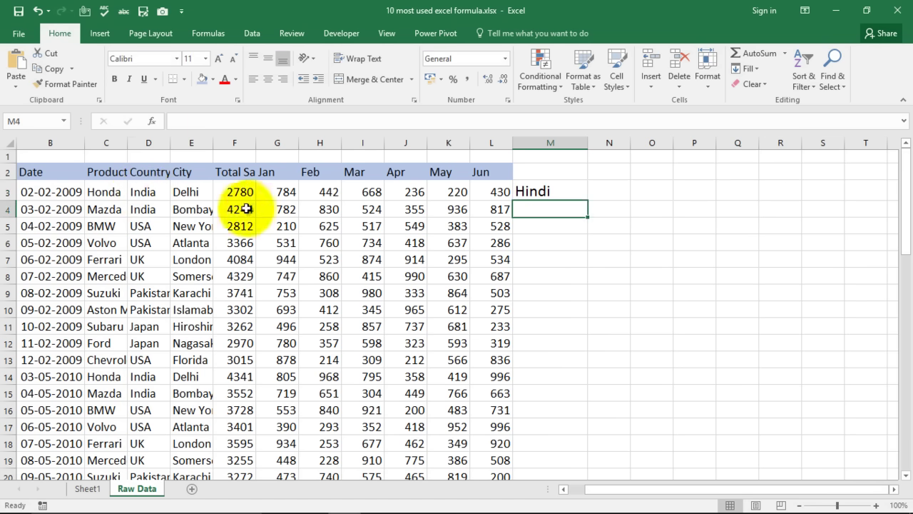
Change D3 to USA so M3 switches to Other Language.
{"action": "left_click", "coordinate": [146, 192]}
{"action": "left_click", "coordinate": [547, 190]}
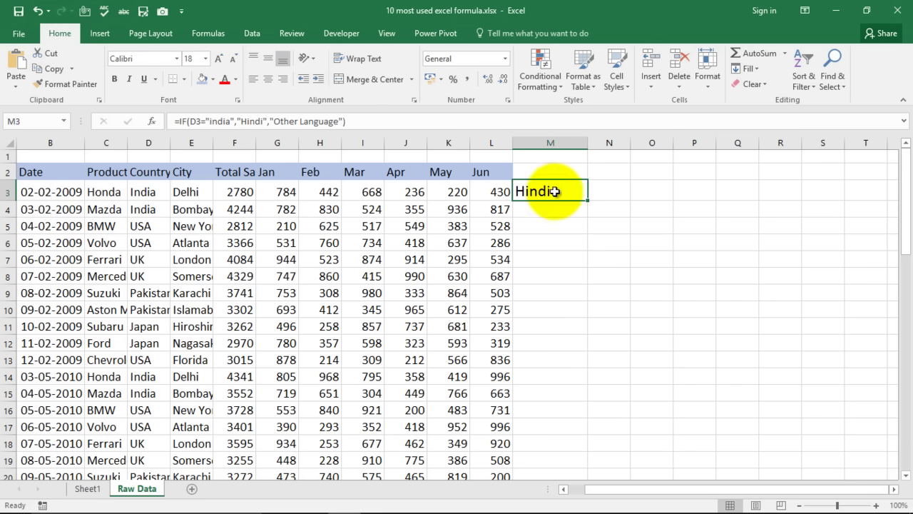
{"action": "left_click", "coordinate": [151, 196]}
{"action": "type", "text": "USA"}
{"action": "key", "text": "Return"}
{"action": "left_click", "coordinate": [547, 194]}
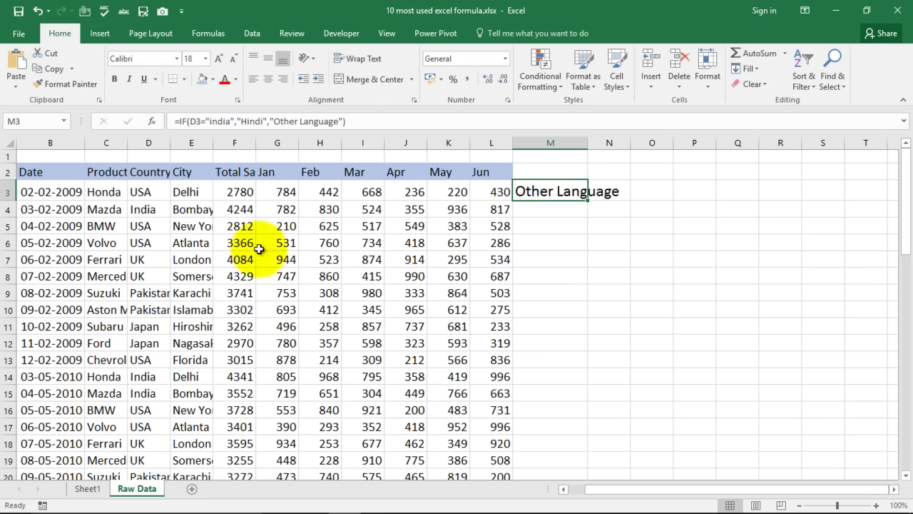
Undo D3 back to India and delete the language formula from M3.
{"action": "key", "text": "ctrl+z"}
{"action": "left_click", "coordinate": [547, 190]}
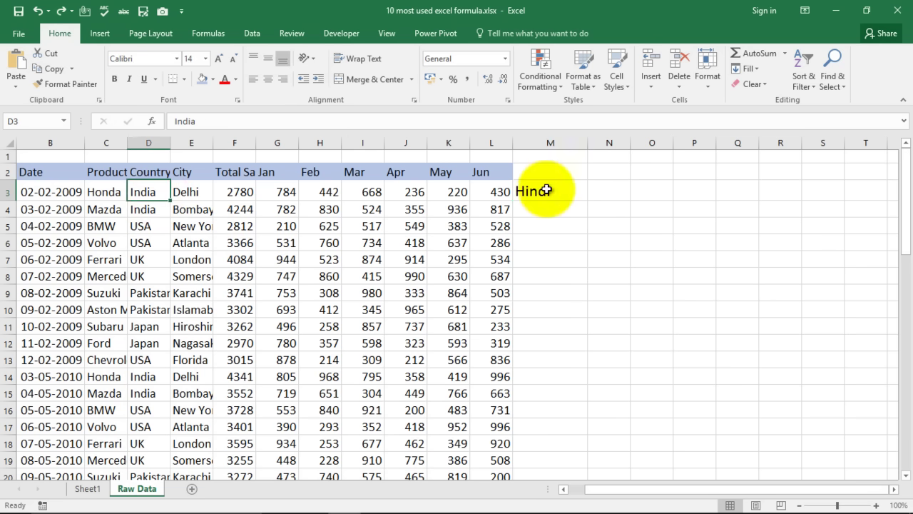
{"action": "key", "text": "Delete"}
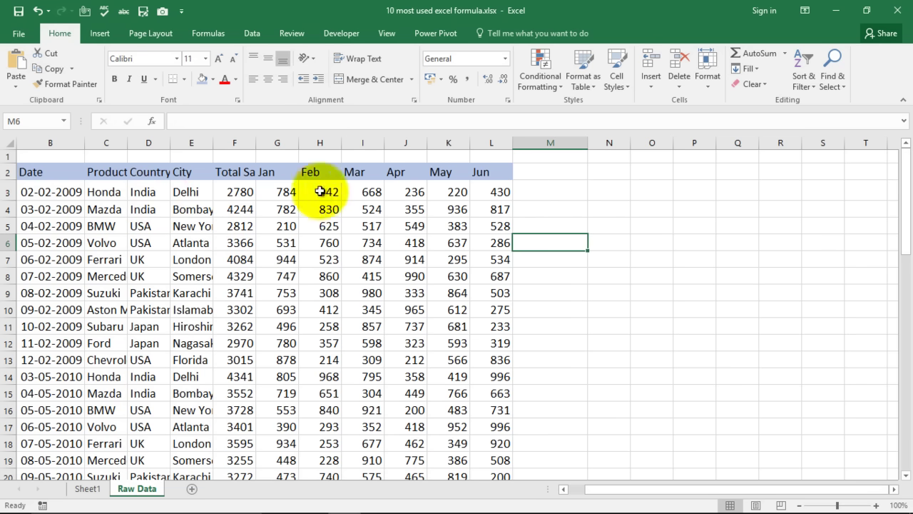
{"action": "left_click", "coordinate": [236, 193]}
Type =IF(F3<=3000,...) in M3, replacing the first result text with "Work Harder".
{"action": "left_click", "coordinate": [562, 188]}
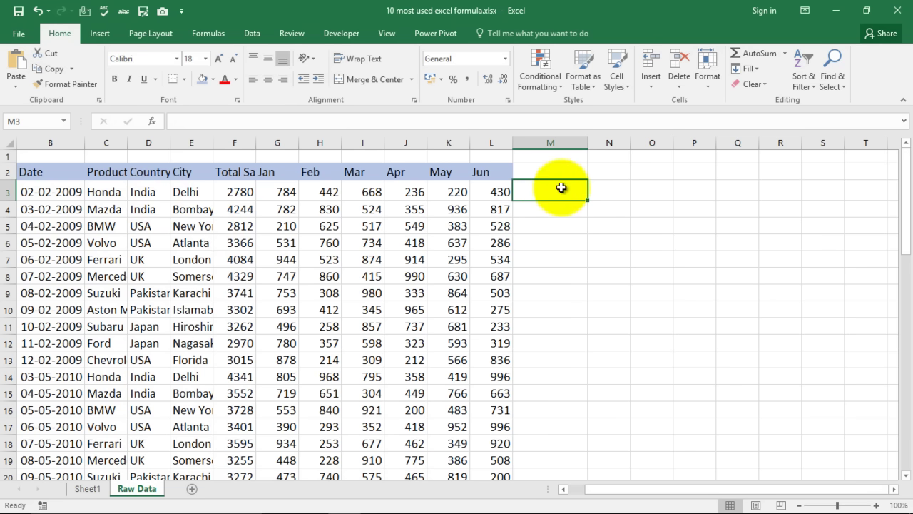
{"action": "type", "text": "=if"}
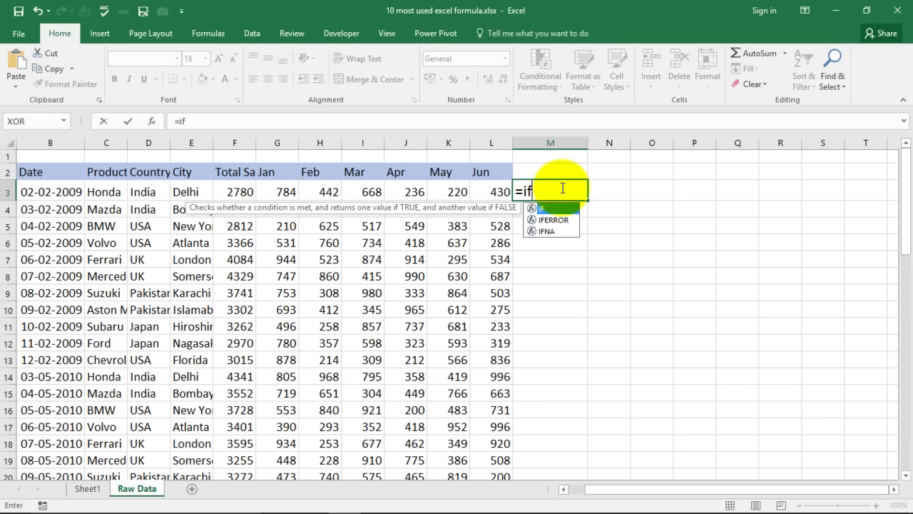
{"action": "key", "text": "Tab"}
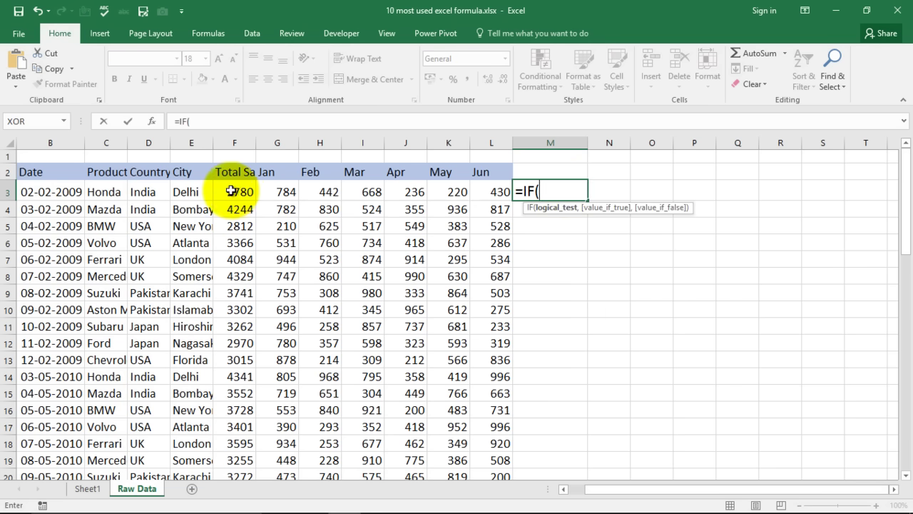
{"action": "left_click", "coordinate": [235, 191]}
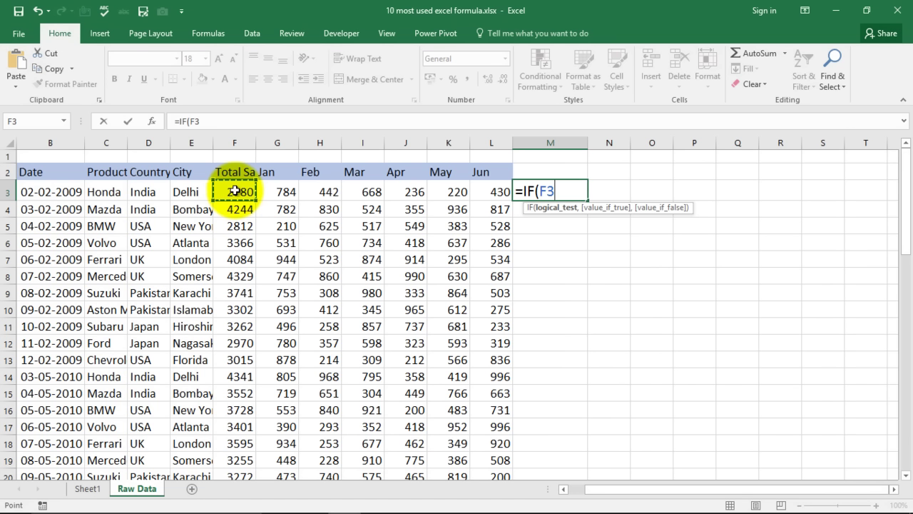
{"action": "type", "text": "<=3000"}
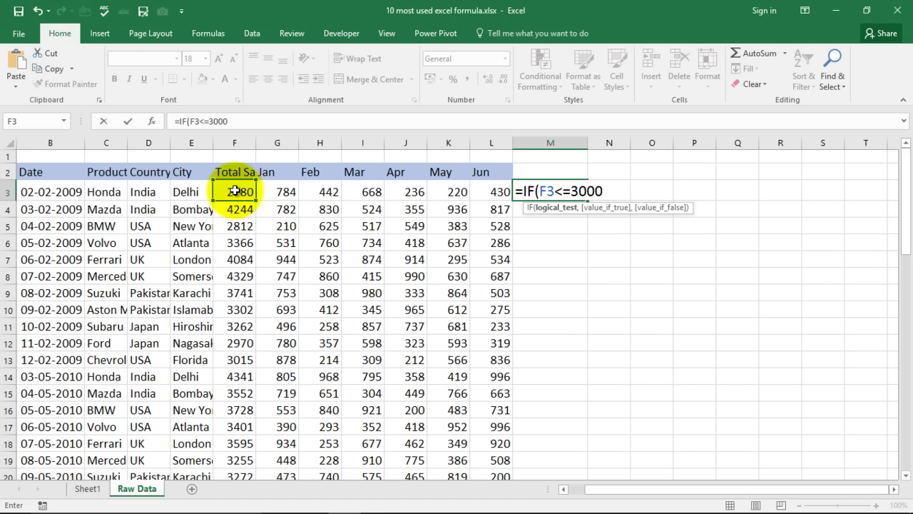
{"action": "type", "text": ","}
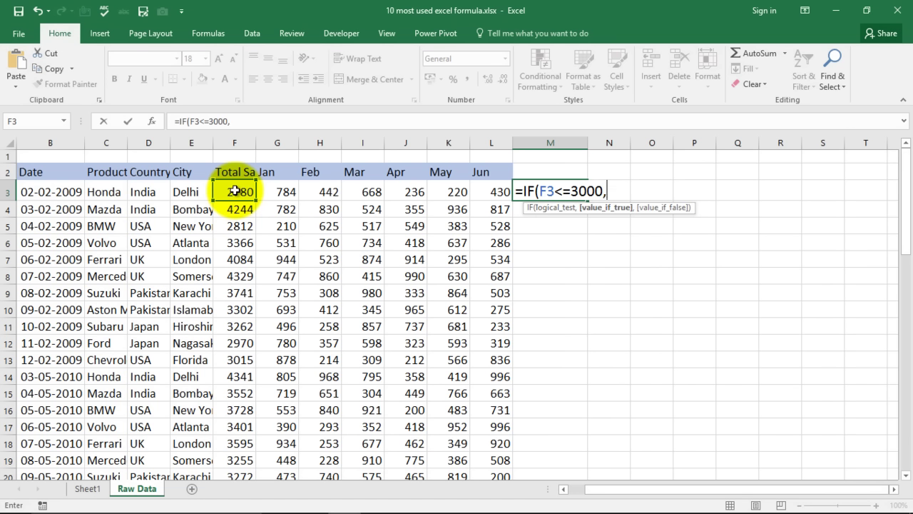
{"action": "type", "text": "\"Good J"}
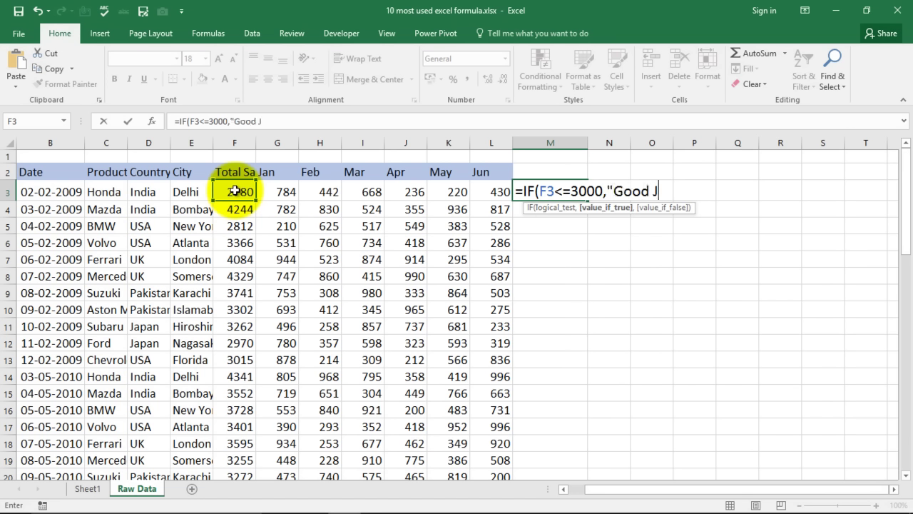
{"action": "type", "text": "ob\","}
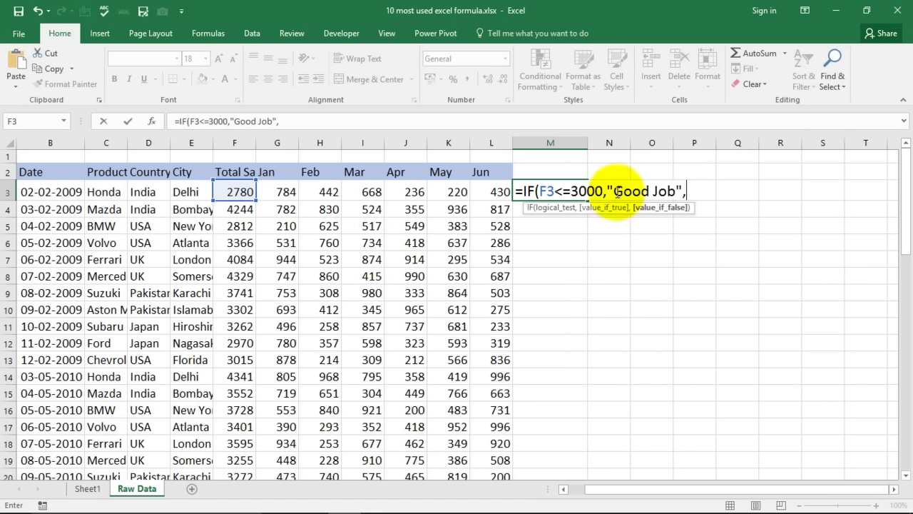
{"action": "left_click_drag", "start_coordinate": [618, 191], "coordinate": [675, 187]}
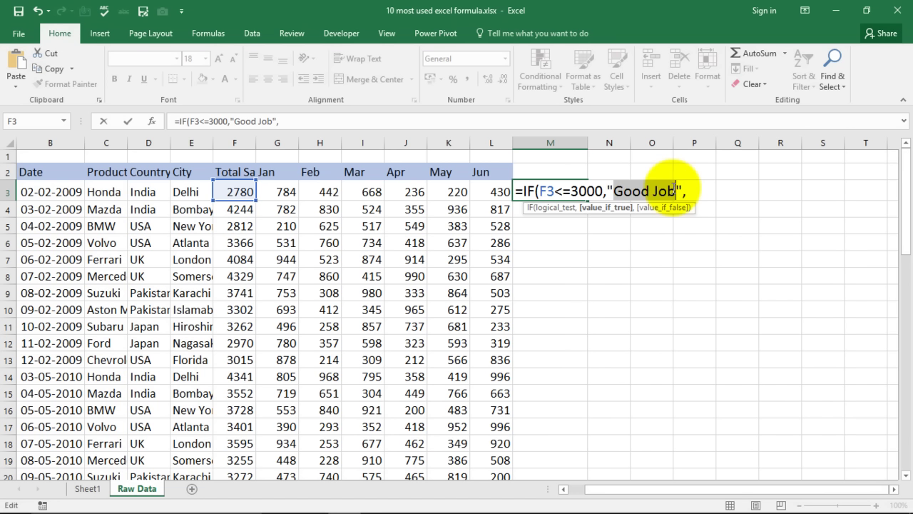
{"action": "type", "text": "Work "}
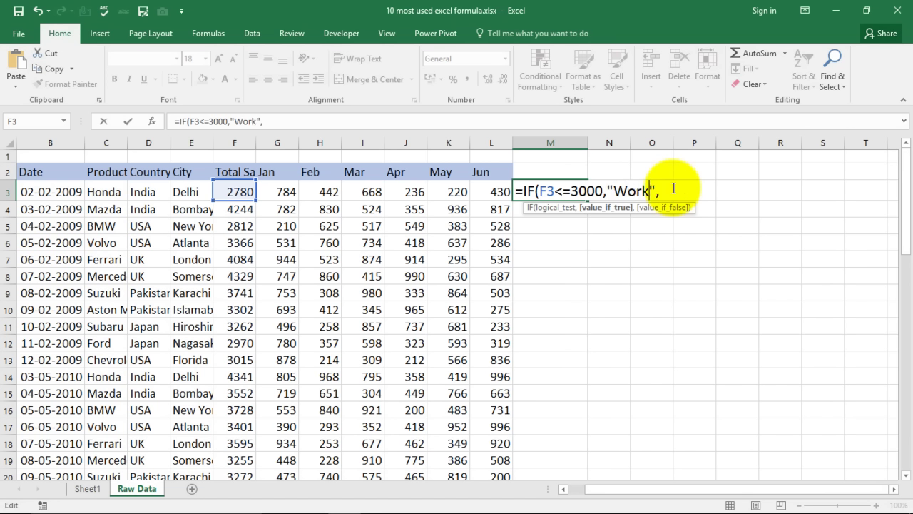
{"action": "type", "text": "Harder\""}
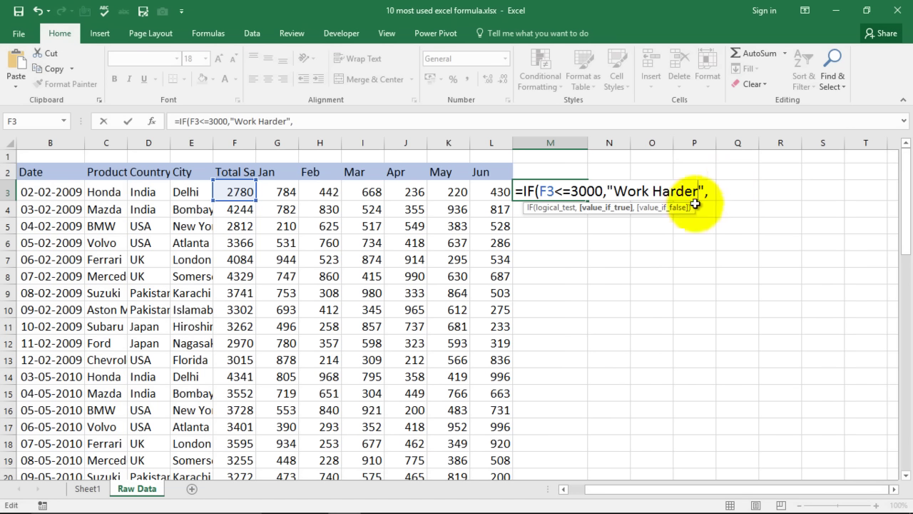
{"action": "type", "text": ","}
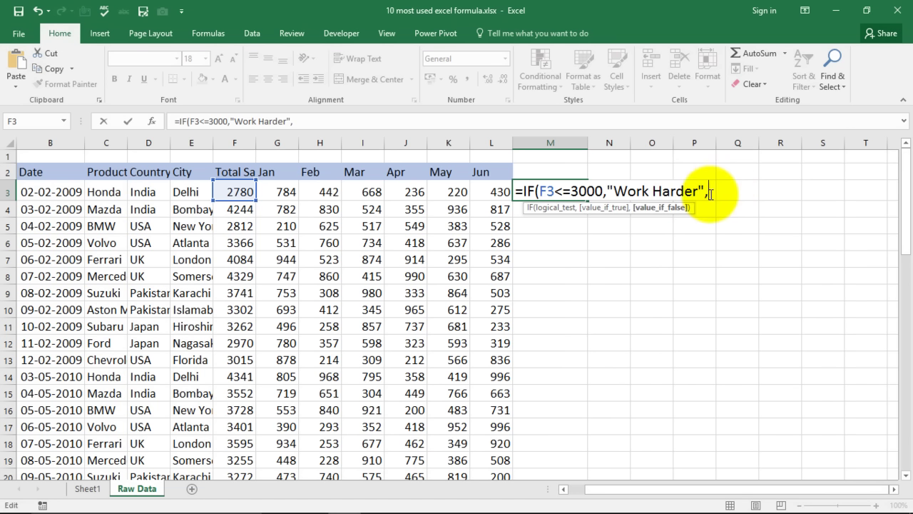
{"action": "type", "text": "\"Good Job\")"}
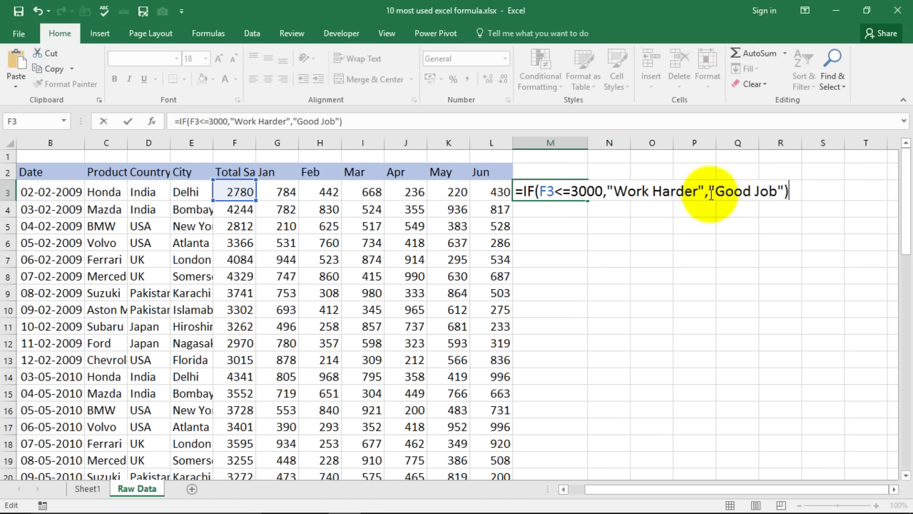
Commit the IF formula and change F3 to 3100 so M3 shows Good Job, then view Sheet1.
{"action": "key", "text": "Return"}
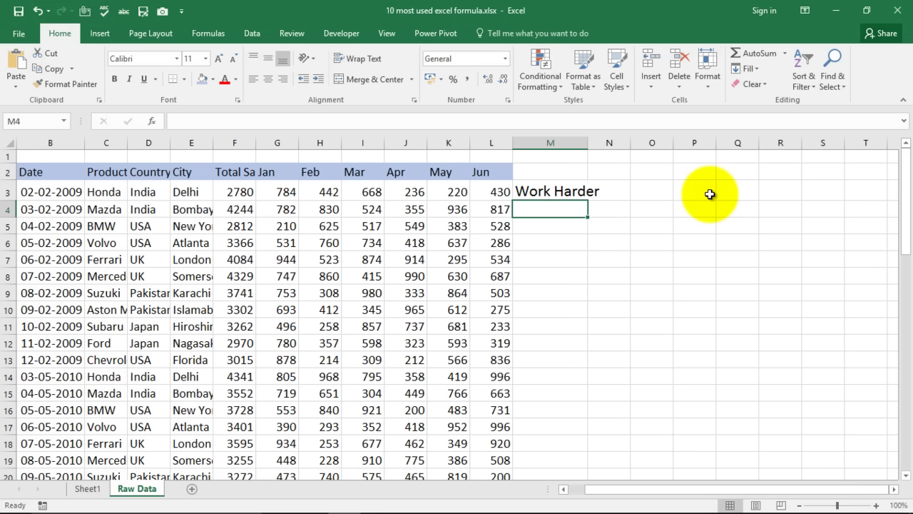
{"action": "left_click", "coordinate": [561, 192]}
{"action": "left_click", "coordinate": [231, 191]}
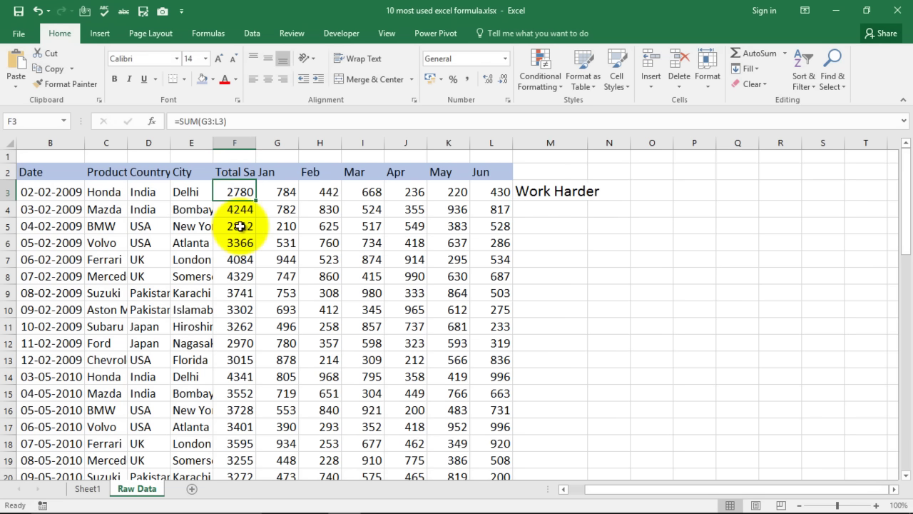
{"action": "type", "text": "3100"}
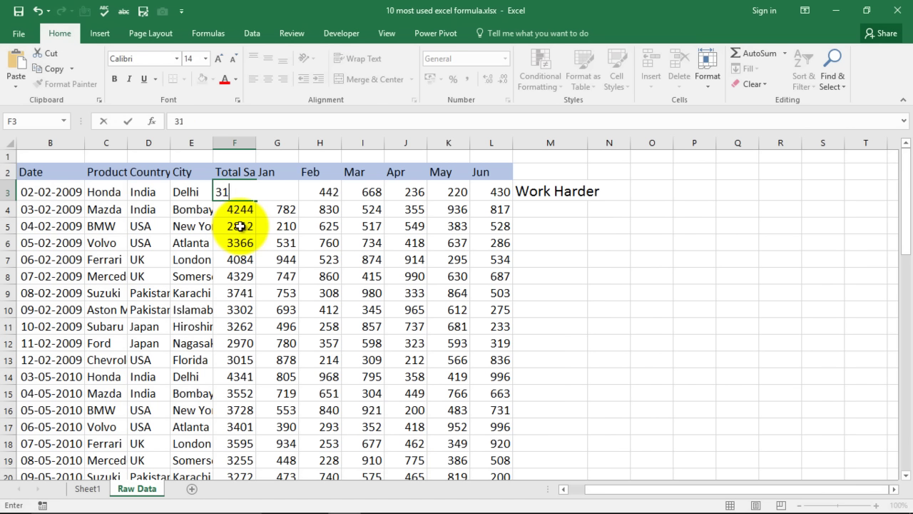
{"action": "key", "text": "Return"}
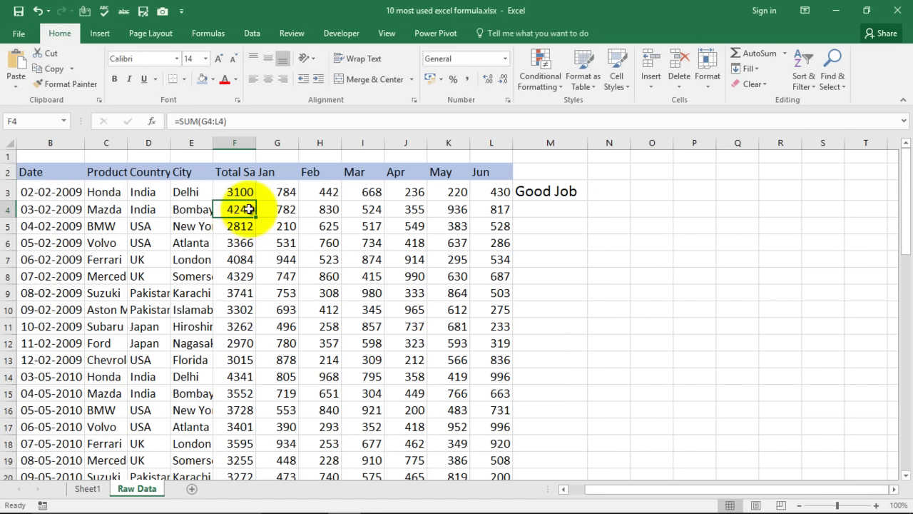
{"action": "left_click", "coordinate": [246, 192]}
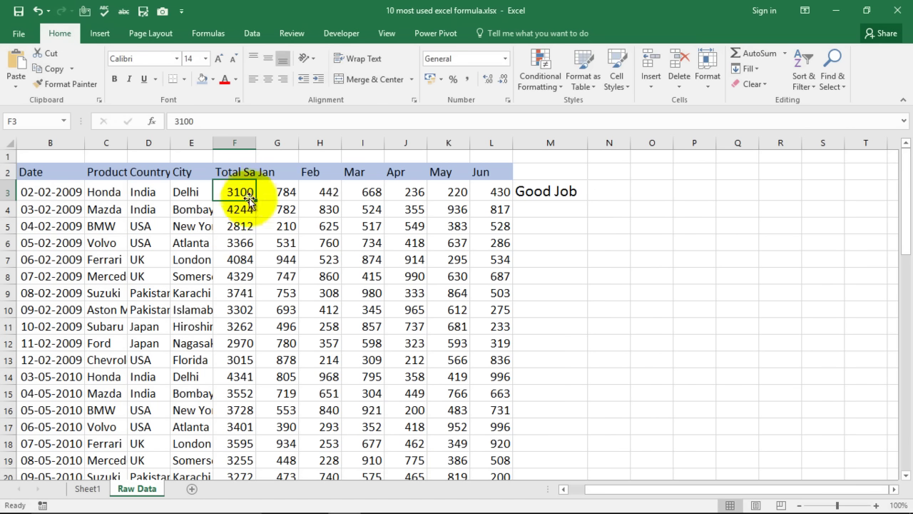
{"action": "left_click", "coordinate": [87, 490]}
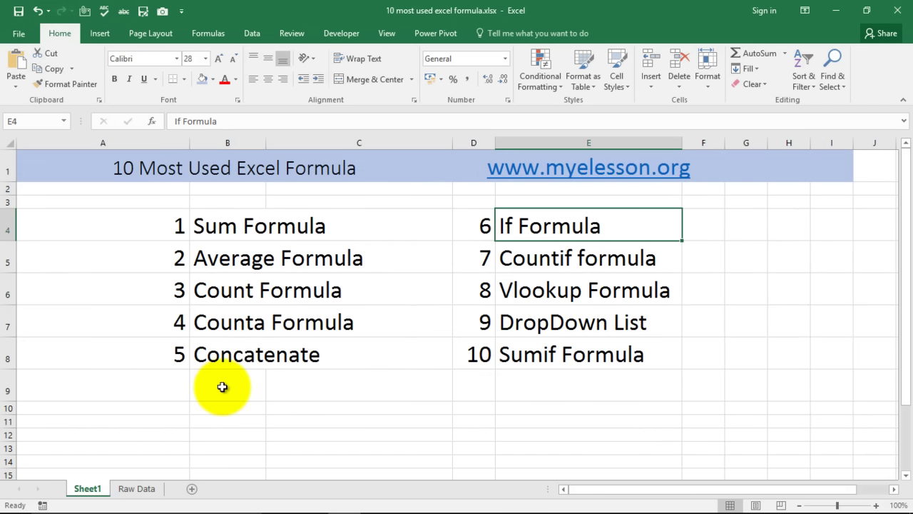
Note Countif Formula as the next topic and clear the IF formula from M3.
{"action": "left_click", "coordinate": [518, 253]}
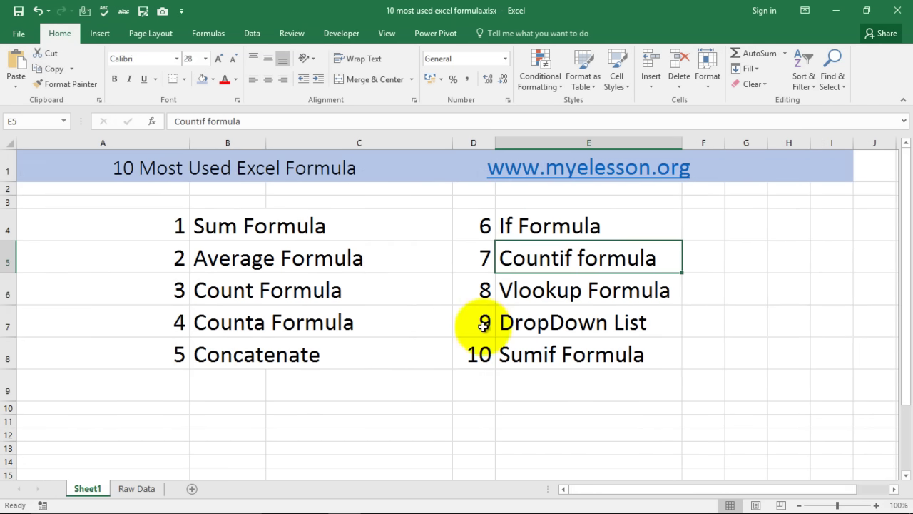
{"action": "left_click", "coordinate": [136, 490]}
{"action": "left_click", "coordinate": [566, 196]}
{"action": "key", "text": "Delete"}
{"action": "key", "text": "Right"}
{"action": "key", "text": "Left"}
{"action": "key", "text": "Right"}
{"action": "key", "text": "Left"}
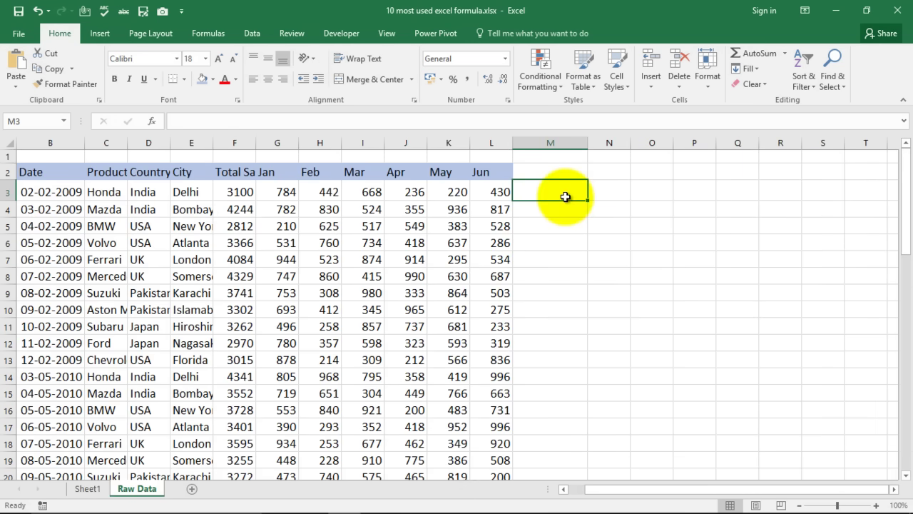
Enter =COUNTIF(C3:C57,"BMW") in M3, returning 5.
{"action": "type", "text": "=coun"}
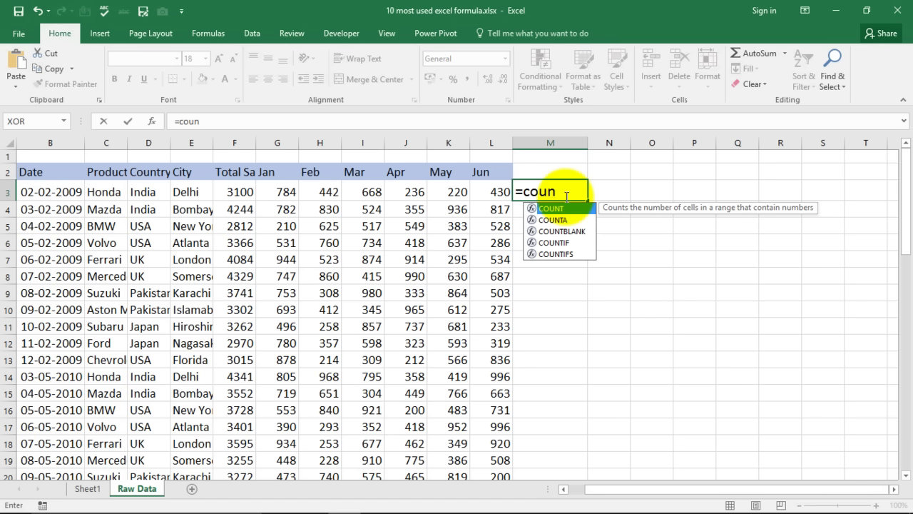
{"action": "key", "text": "Down"}
{"action": "key", "text": "Down"}
{"action": "key", "text": "Down"}
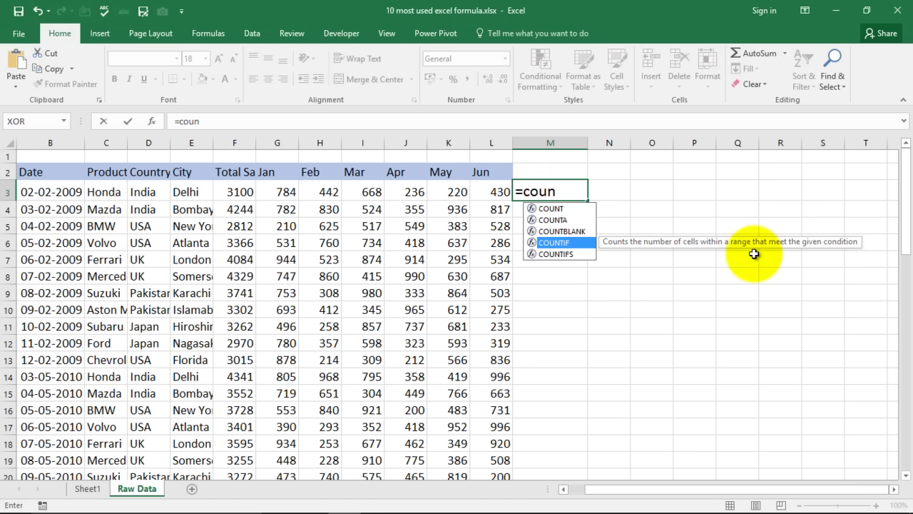
{"action": "key", "text": "Tab"}
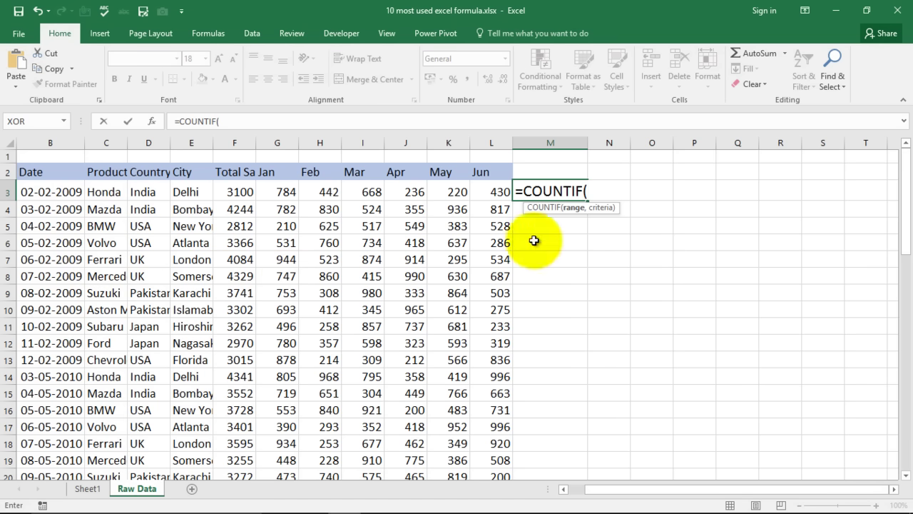
{"action": "left_click_drag", "start_coordinate": [116, 191], "coordinate": [106, 445]}
{"action": "type", "text": ","}
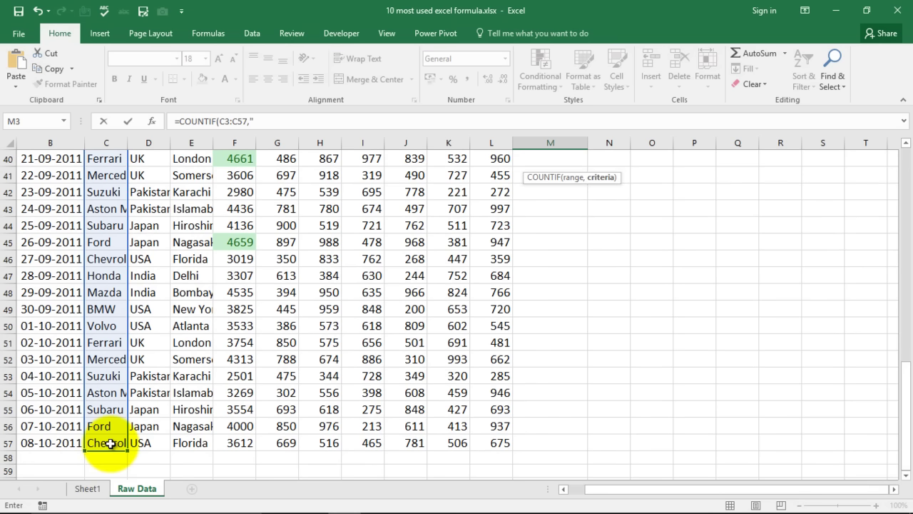
{"action": "left_click", "coordinate": [265, 122]}
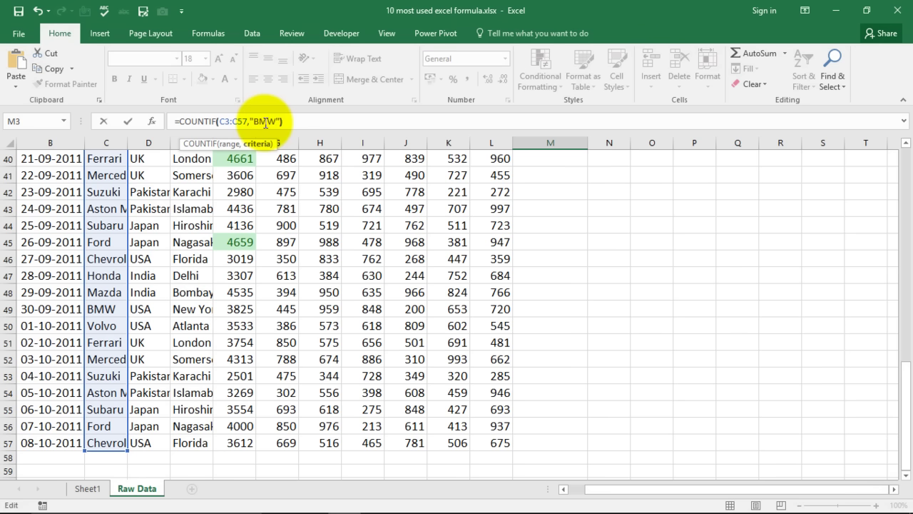
{"action": "key", "text": "ctrl+Return"}
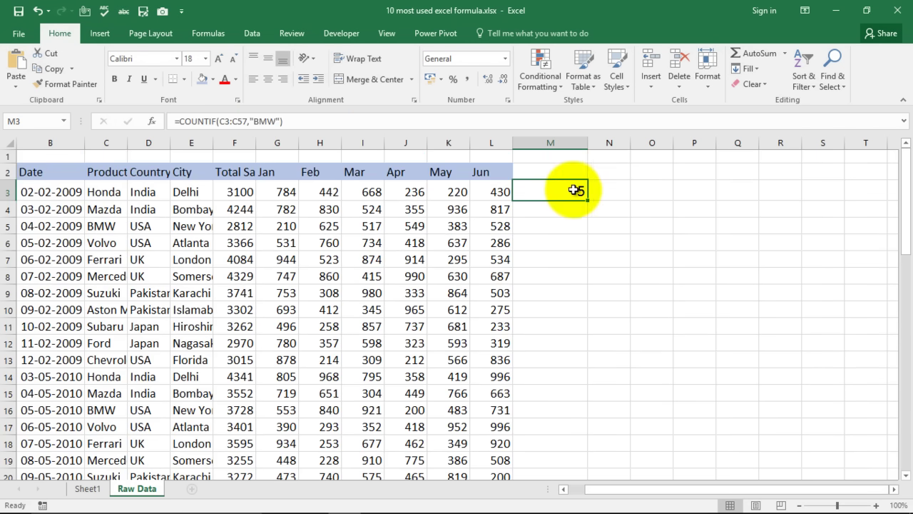
Type Volvo into O2 as the car name to count.
{"action": "left_click", "coordinate": [652, 178]}
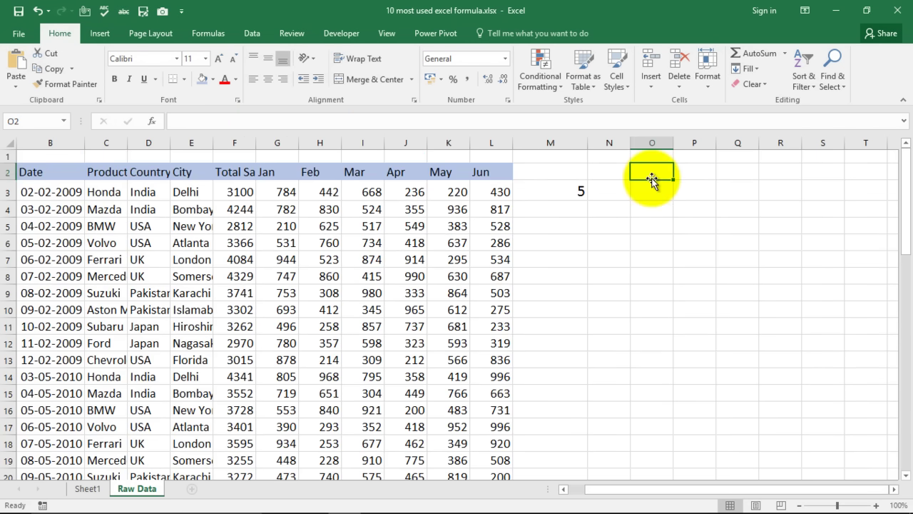
{"action": "type", "text": "Volv"}
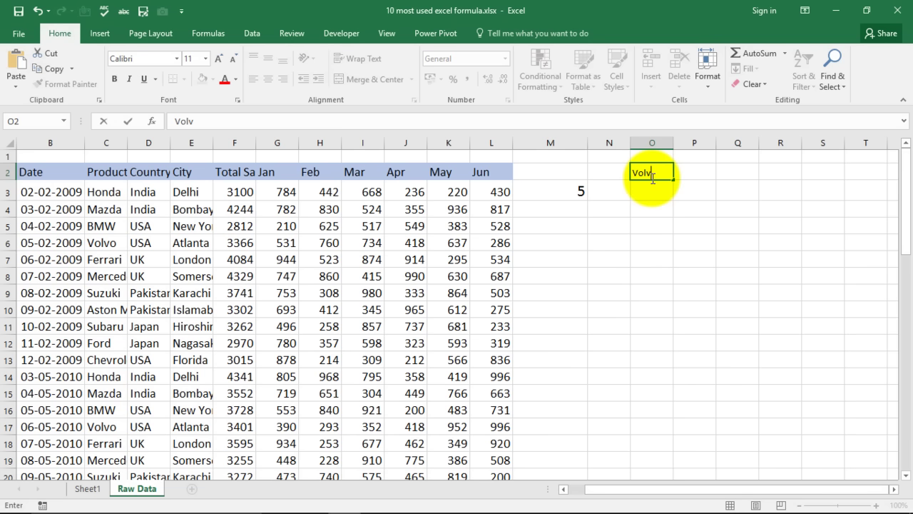
{"action": "type", "text": "o"}
{"action": "key", "text": "Return"}
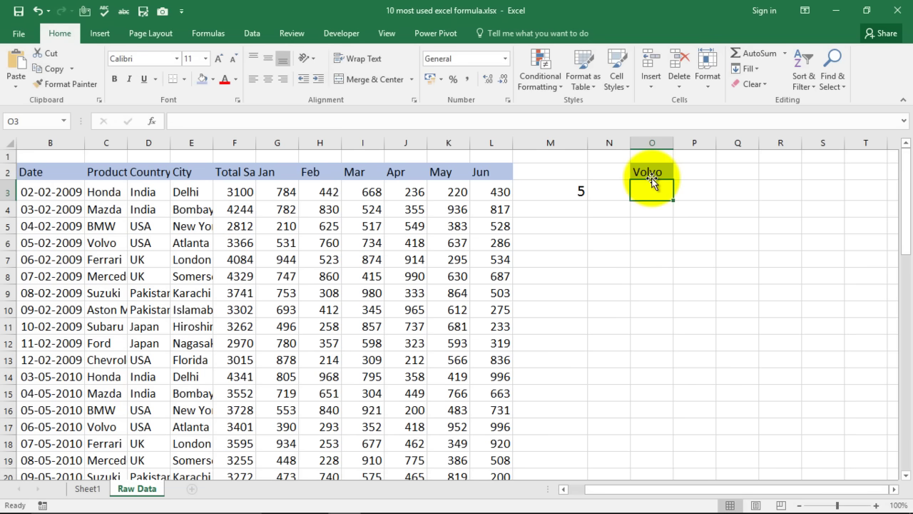
Enter =COUNTIF(C3:C57,O2) in O3 to count the Volvo products.
{"action": "type", "text": "=coun"}
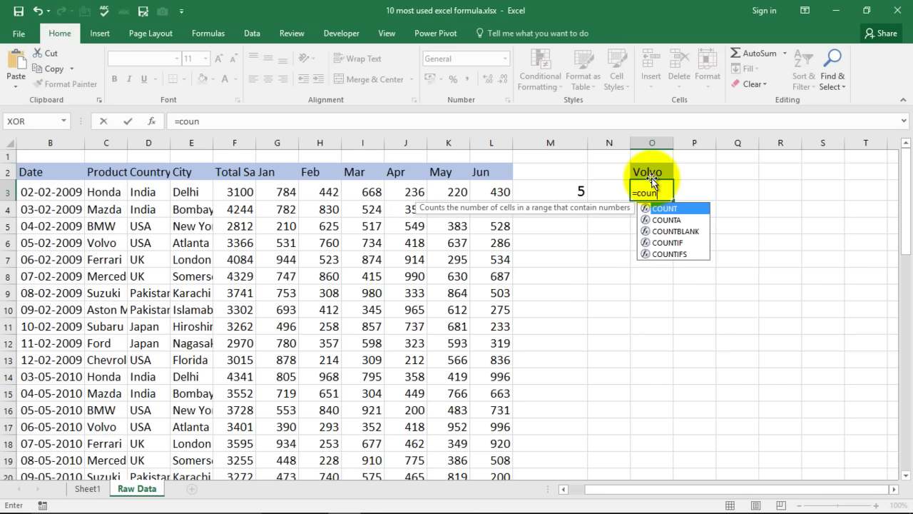
{"action": "key", "text": "Down"}
{"action": "key", "text": "Down"}
{"action": "key", "text": "Down"}
{"action": "key", "text": "Tab"}
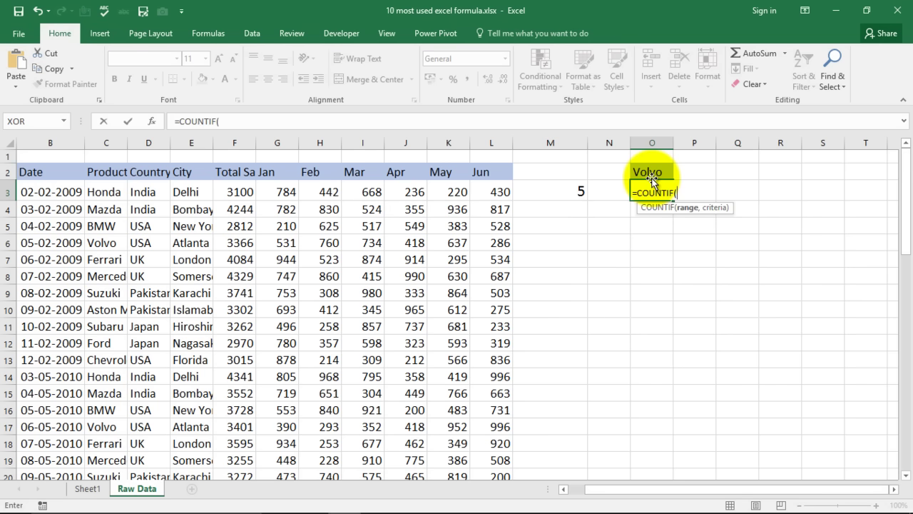
{"action": "left_click", "coordinate": [110, 191]}
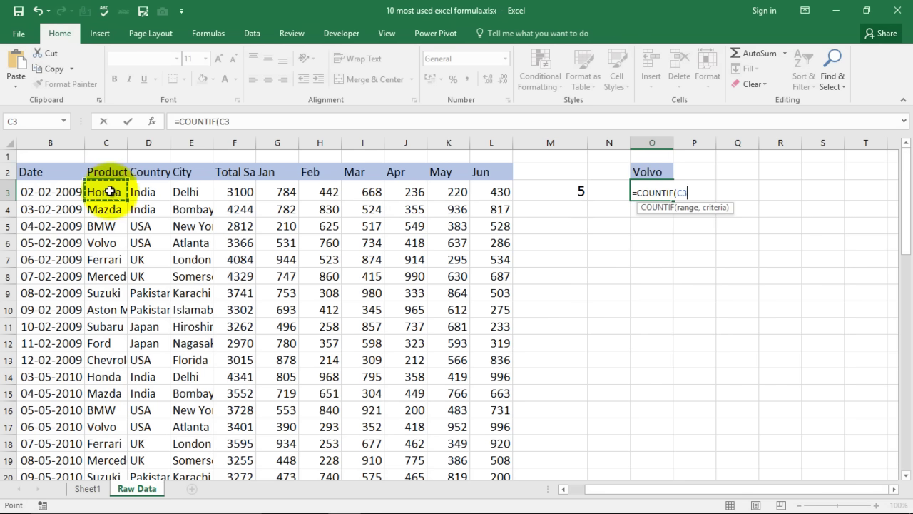
{"action": "key", "text": "ctrl+shift+Down"}
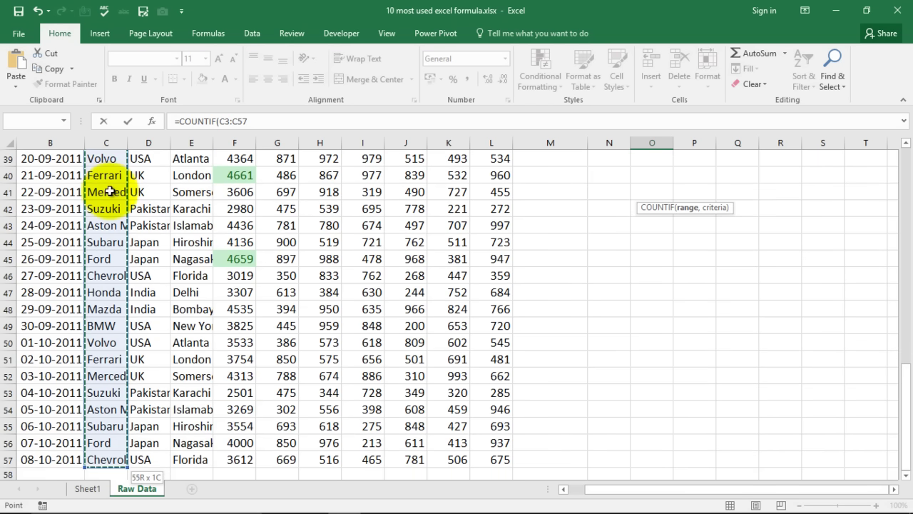
{"action": "type", "text": ","}
{"action": "scroll", "coordinate": [638, 288], "scroll_direction": "up", "scroll_amount": 6}
{"action": "scroll", "coordinate": [648, 262], "scroll_direction": "up", "scroll_amount": 7}
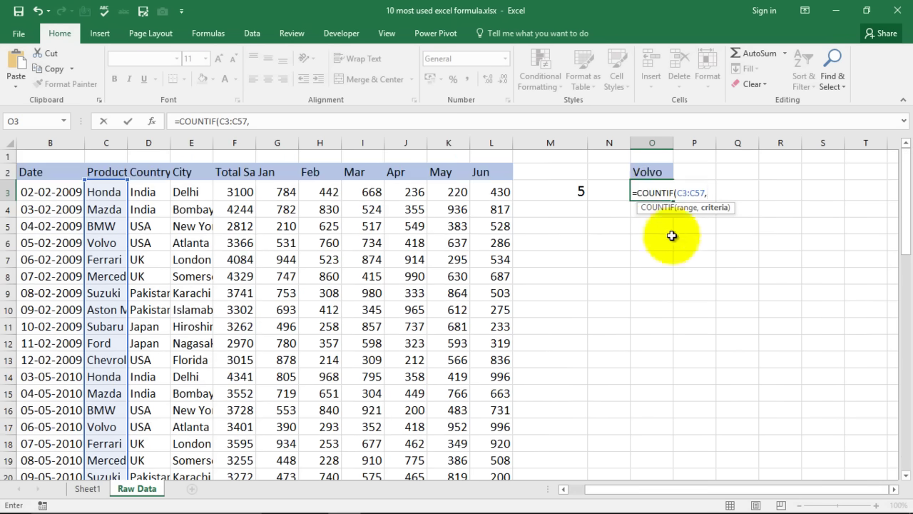
{"action": "left_click", "coordinate": [654, 169]}
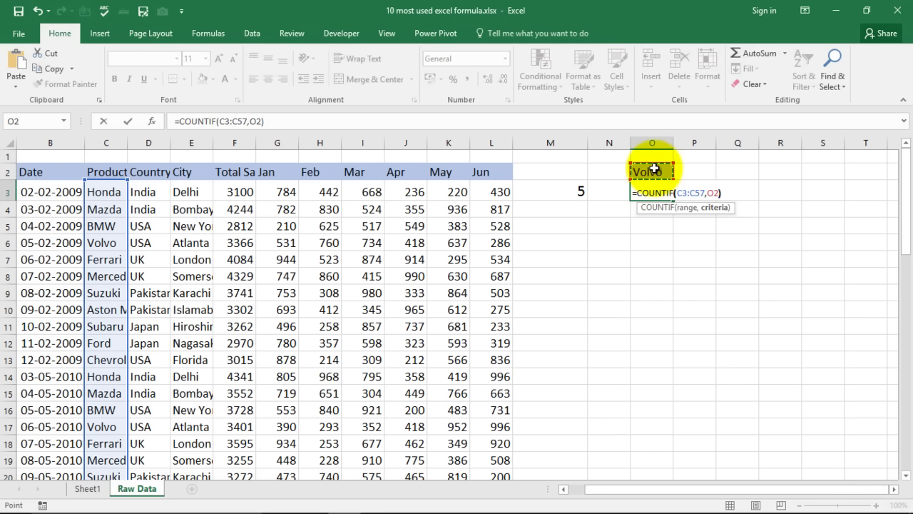
{"action": "type", "text": ")"}
{"action": "key", "text": "Return"}
{"action": "key", "text": "Up"}
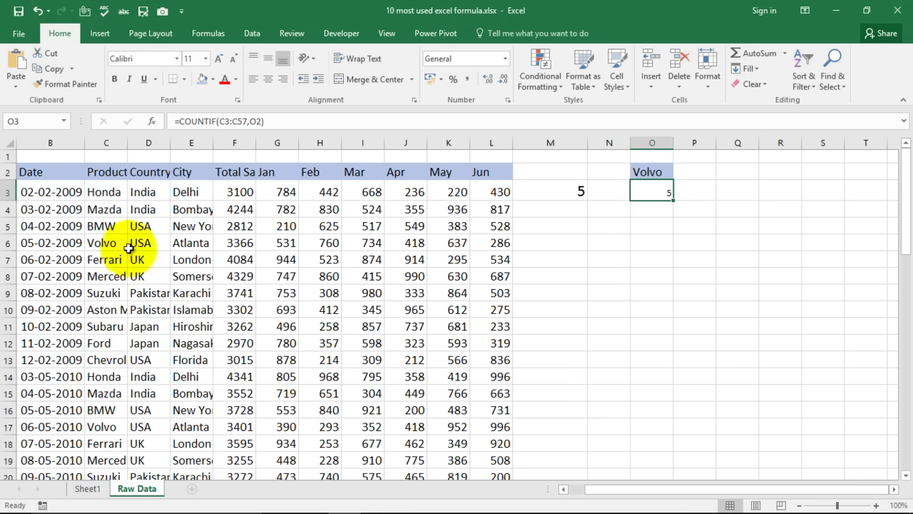
Change C4 from Mazda to Volvo so the O3 count rises to 6.
{"action": "left_click", "coordinate": [105, 222]}
{"action": "left_click", "coordinate": [110, 207]}
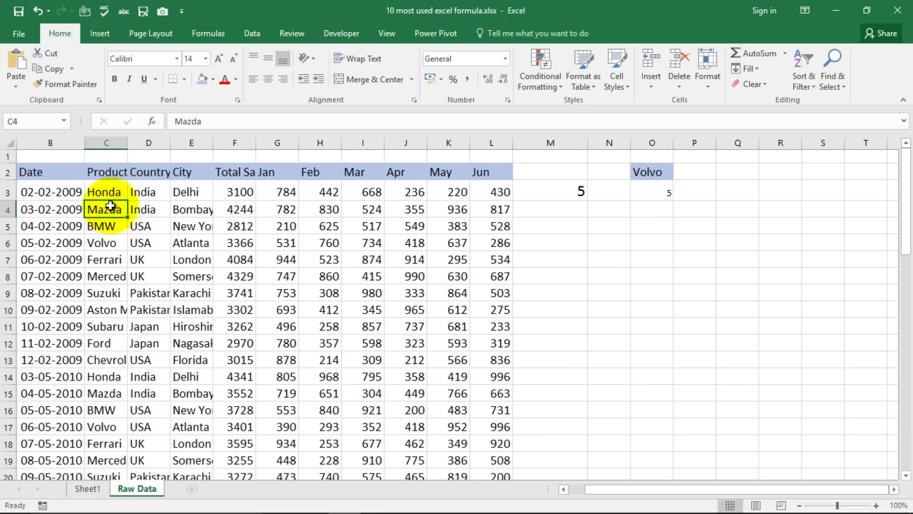
{"action": "type", "text": "Volvo"}
{"action": "key", "text": "Return"}
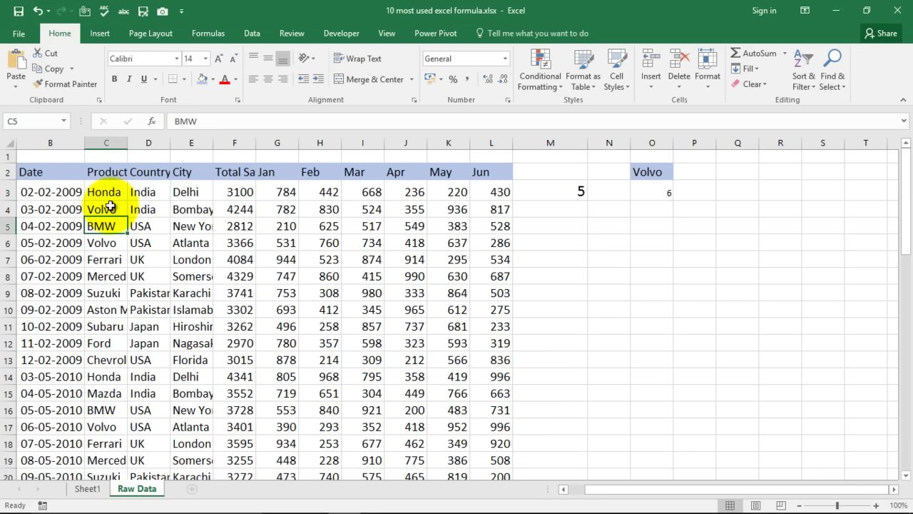
Increase the font size of the O3 count twice and select the Volvo label and count.
{"action": "left_click", "coordinate": [654, 193]}
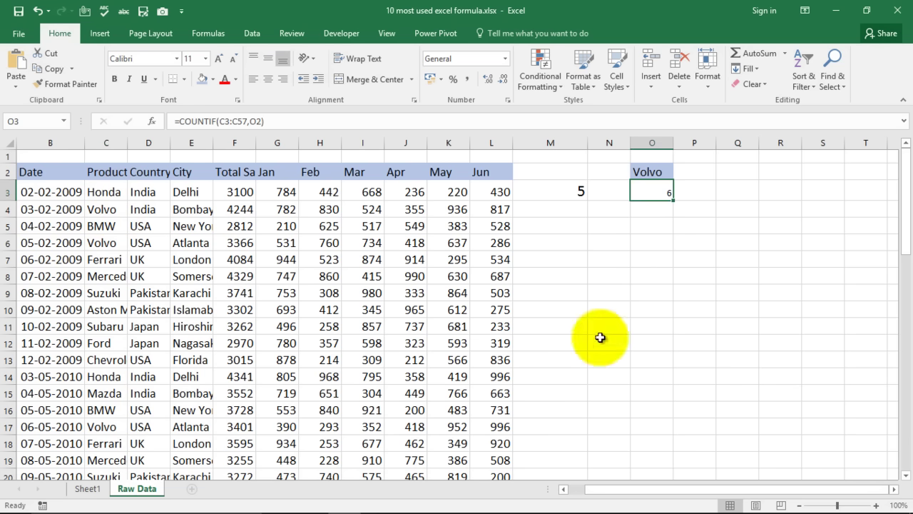
{"action": "left_click", "coordinate": [218, 59]}
{"action": "left_click", "coordinate": [218, 59]}
{"action": "left_click", "coordinate": [217, 59]}
{"action": "left_click", "coordinate": [607, 260]}
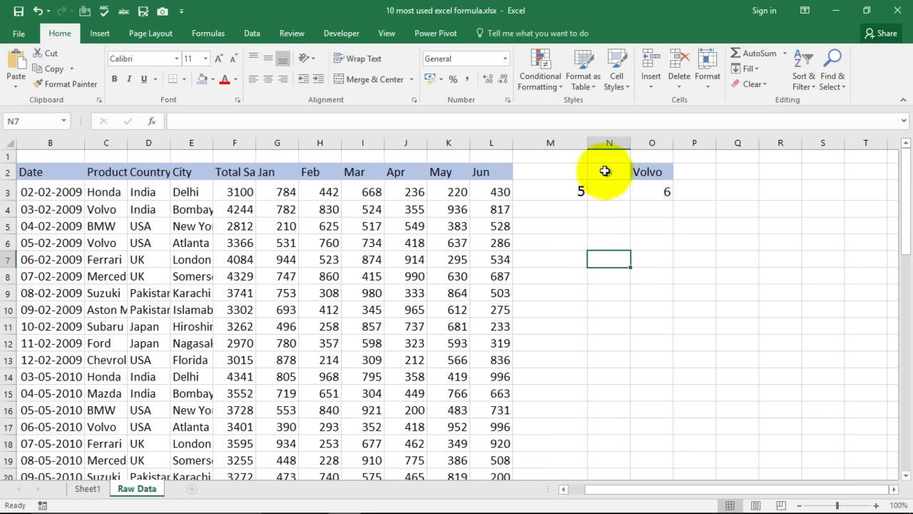
{"action": "left_click_drag", "start_coordinate": [618, 175], "coordinate": [667, 197]}
{"action": "left_click", "coordinate": [694, 242]}
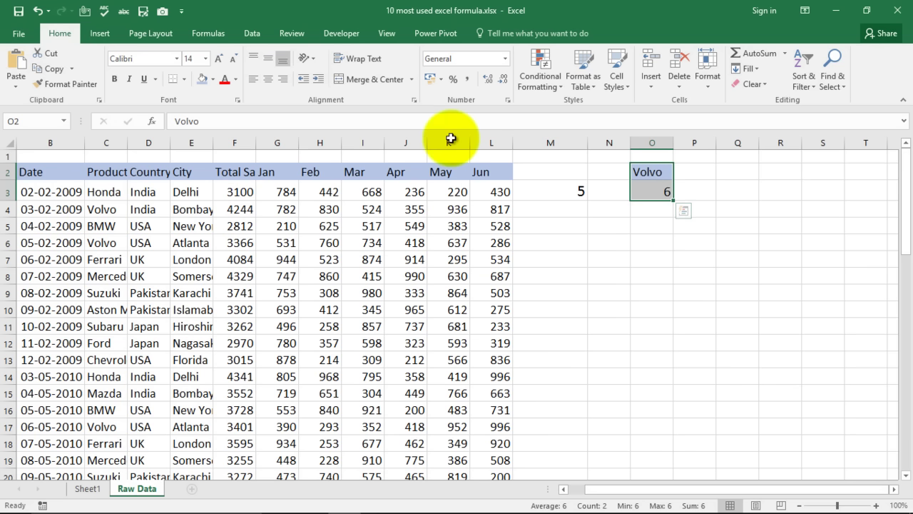
Clear All on the Volvo label and count in O2:O3.
{"action": "left_click", "coordinate": [765, 87]}
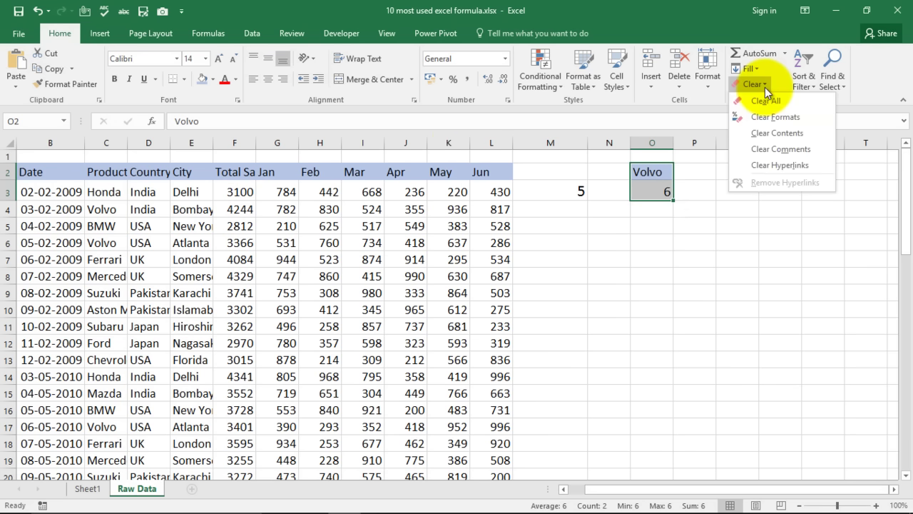
{"action": "left_click", "coordinate": [763, 100]}
{"action": "left_click", "coordinate": [732, 187]}
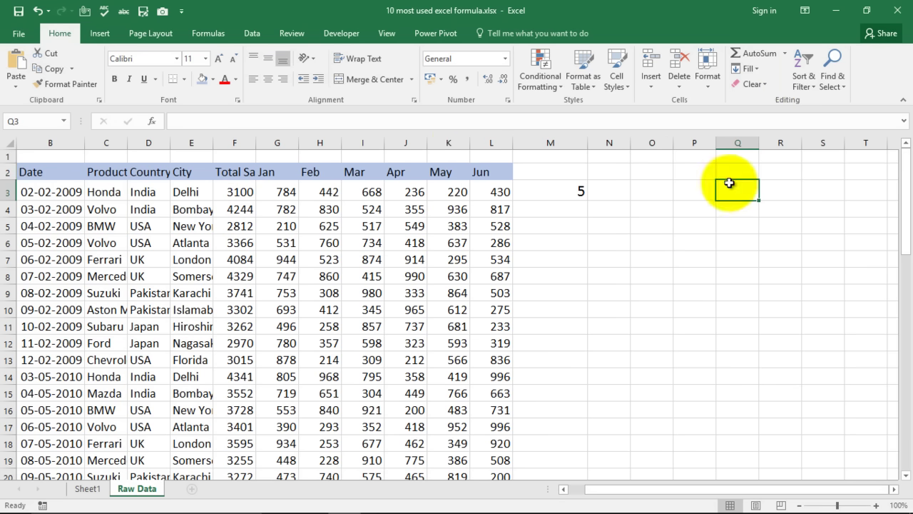
Mark Vlookup Formula in the Sheet1 list and return to Raw Data.
{"action": "left_click", "coordinate": [86, 489]}
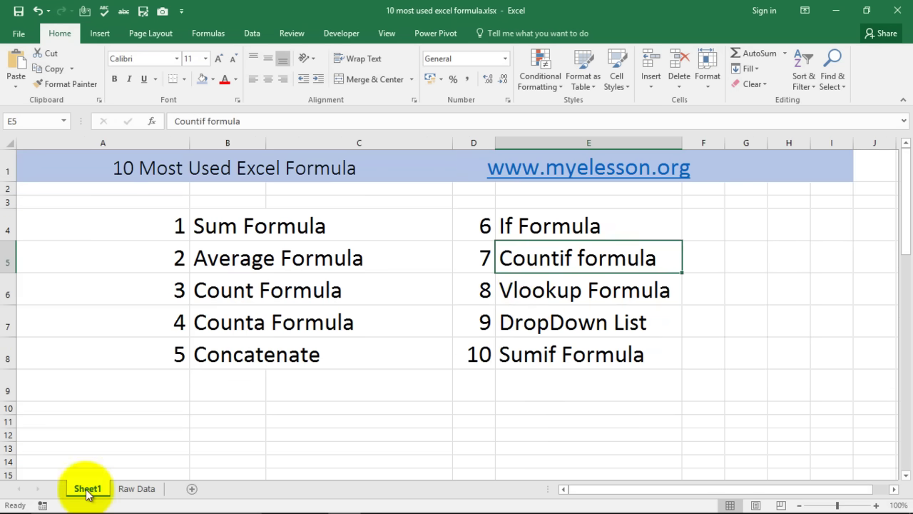
{"action": "left_click", "coordinate": [525, 295]}
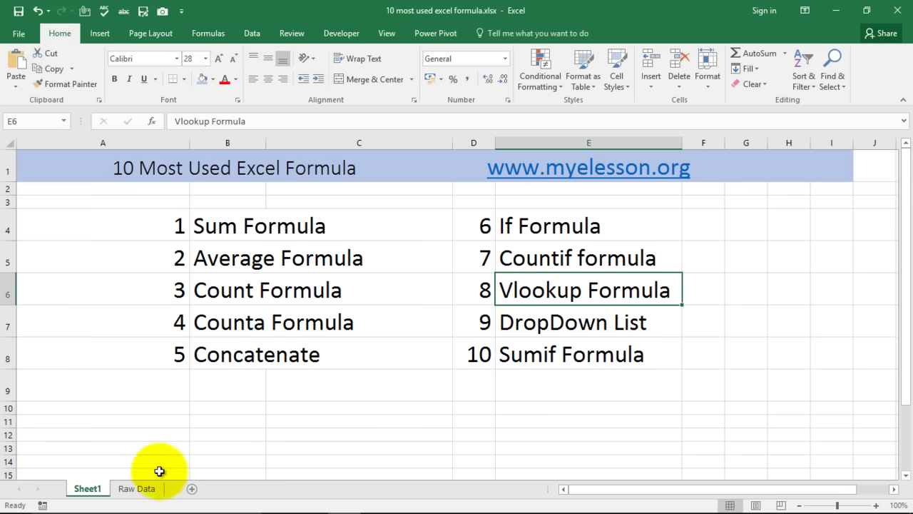
{"action": "left_click", "coordinate": [143, 488]}
Delete the BMW count from M3.
{"action": "left_click", "coordinate": [577, 191]}
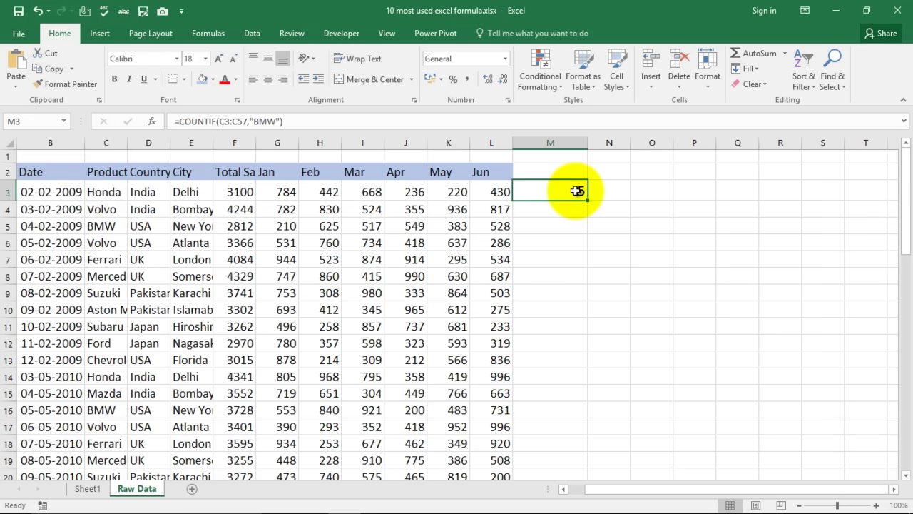
{"action": "key", "text": "Delete"}
{"action": "key", "text": "Right"}
{"action": "key", "text": "Right"}
{"action": "key", "text": "Left"}
{"action": "key", "text": "Left"}
{"action": "key", "text": "Left"}
{"action": "key", "text": "Left"}
{"action": "key", "text": "Left"}
{"action": "key", "text": "Left"}
{"action": "key", "text": "Left"}
{"action": "key", "text": "Left"}
{"action": "key", "text": "Left"}
{"action": "key", "text": "Left"}
{"action": "key", "text": "Left"}
{"action": "key", "text": "Left"}
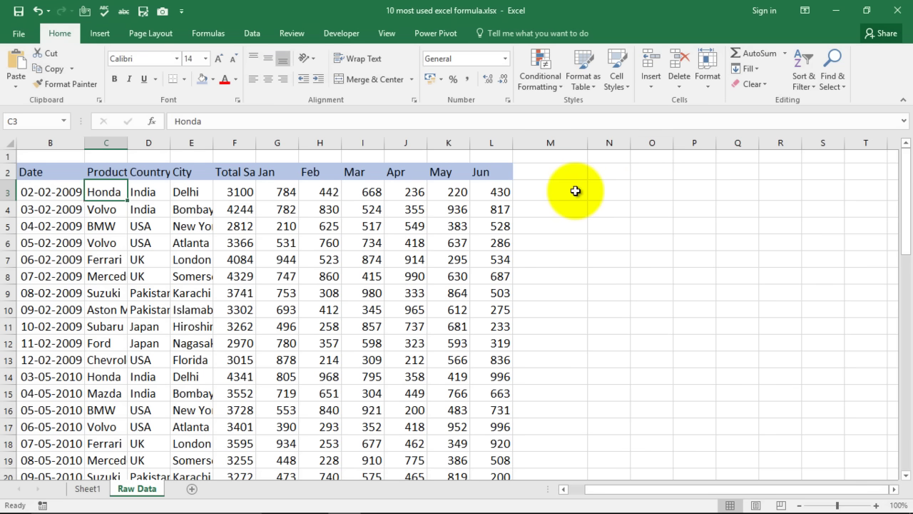
Copy the first product names from column C and paste them into column O at O3.
{"action": "key", "text": "shift+Down"}
{"action": "key", "text": "shift+Down"}
{"action": "key", "text": "shift+Down"}
{"action": "key", "text": "shift+Down"}
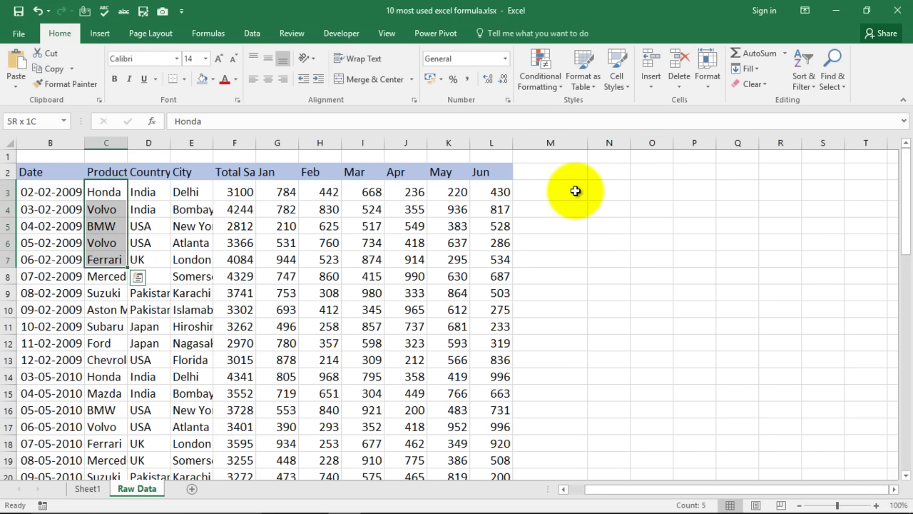
{"action": "key", "text": "shift+Down"}
{"action": "key", "text": "ctrl+c"}
{"action": "key", "text": "Right"}
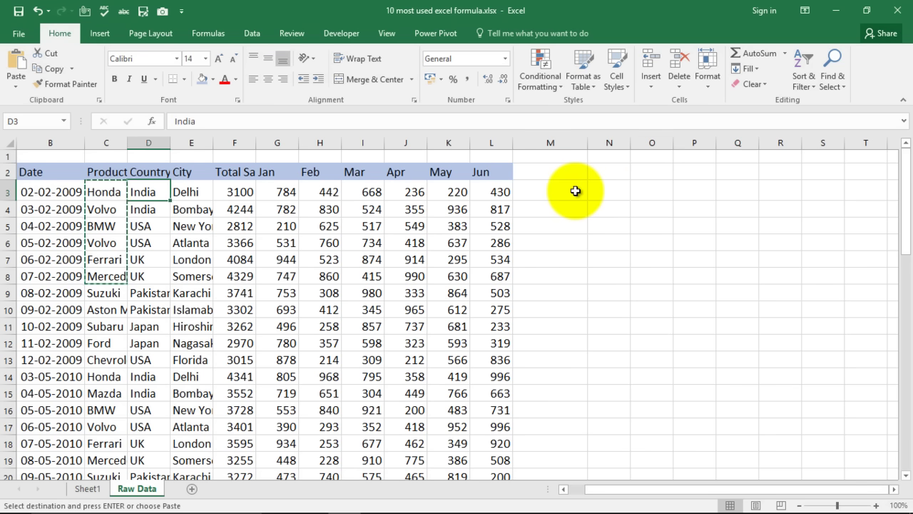
{"action": "key", "text": "Right"}
{"action": "key", "text": "Right"}
{"action": "key", "text": "Right"}
{"action": "key", "text": "Right"}
{"action": "key", "text": "Right"}
{"action": "key", "text": "Right"}
{"action": "key", "text": "Right"}
{"action": "key", "text": "Right"}
{"action": "key", "text": "Right"}
{"action": "key", "text": "Right"}
{"action": "key", "text": "Right"}
{"action": "key", "text": "ctrl+v"}
{"action": "key", "text": "Right"}
{"action": "key", "text": "Right"}
{"action": "key", "text": "Left"}
{"action": "key", "text": "Left"}
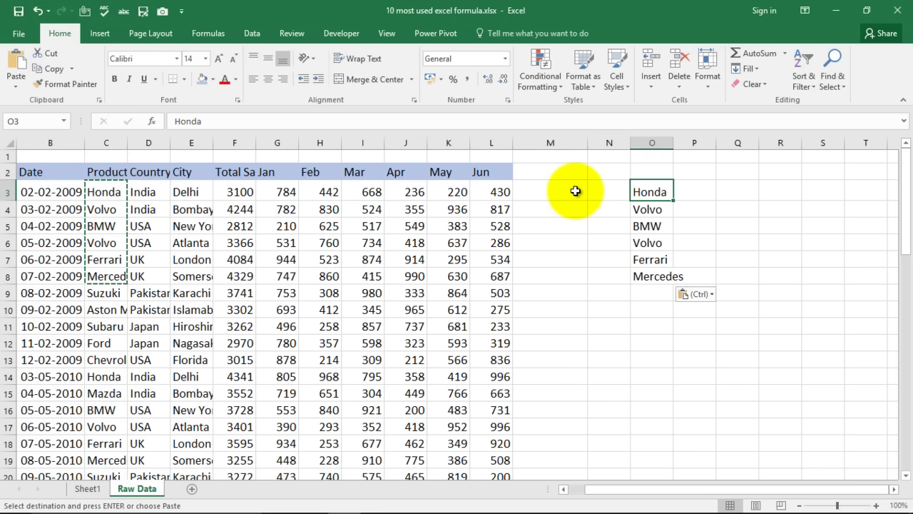
Delete the extra pasted names below O3, keeping only Honda.
{"action": "key", "text": "Right"}
{"action": "key", "text": "Right"}
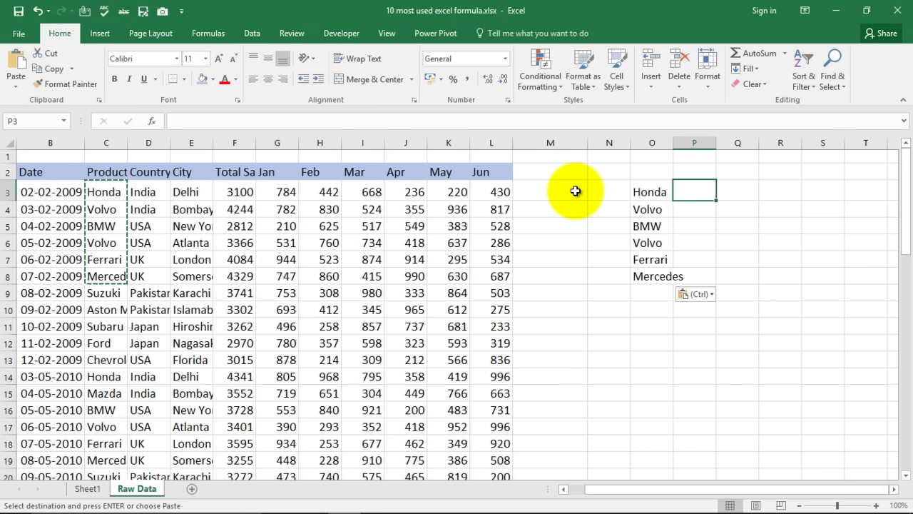
{"action": "key", "text": "Left"}
{"action": "key", "text": "Left"}
{"action": "key", "text": "Down"}
{"action": "key", "text": "Up"}
{"action": "key", "text": "Right"}
{"action": "key", "text": "Right"}
{"action": "key", "text": "Right"}
{"action": "key", "text": "Left"}
{"action": "key", "text": "Left"}
{"action": "key", "text": "Left"}
{"action": "key", "text": "Down"}
{"action": "key", "text": "shift+Down"}
{"action": "key", "text": "shift+Down"}
{"action": "key", "text": "shift+Down"}
{"action": "key", "text": "shift+Down"}
{"action": "key", "text": "Delete"}
{"action": "key", "text": "Up"}
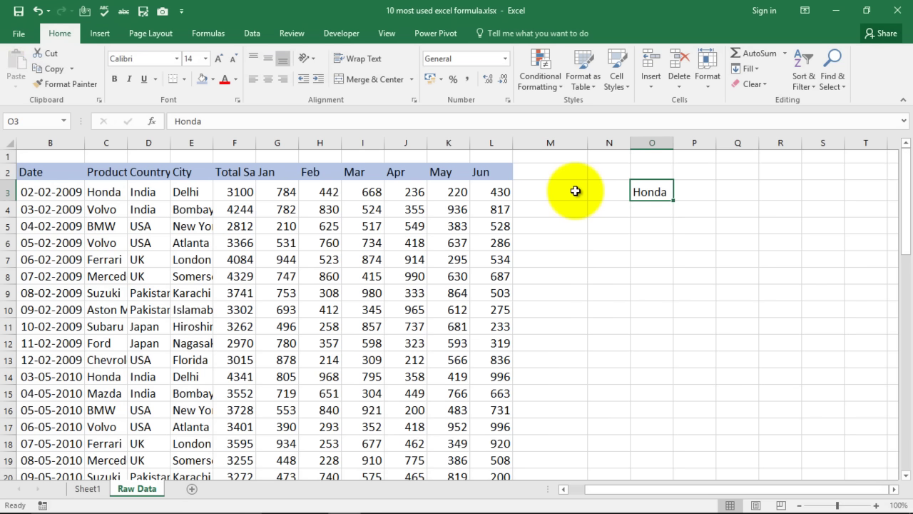
{"action": "key", "text": "Right"}
{"action": "key", "text": "Right"}
{"action": "key", "text": "Left"}
{"action": "key", "text": "Left"}
{"action": "key", "text": "Up"}
Add Car Name and TotalSales headings in O2 and P2.
{"action": "type", "text": "Car"}
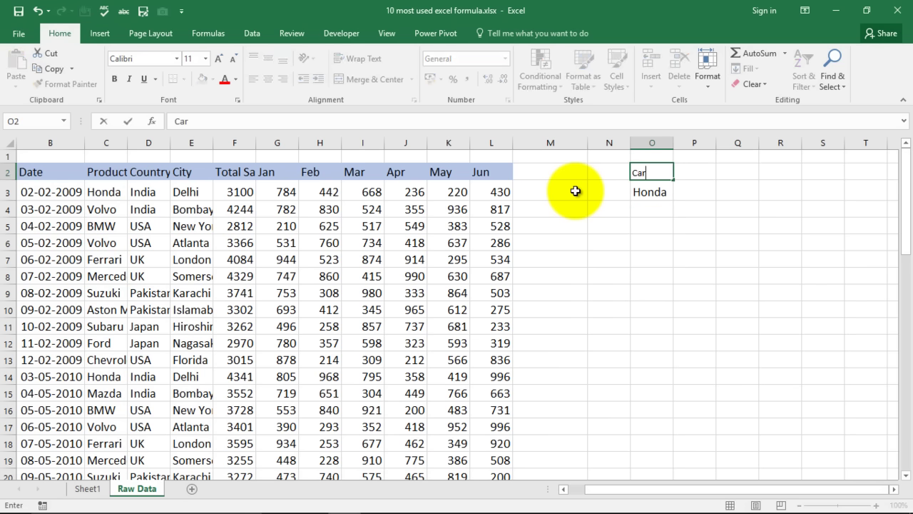
{"action": "key", "text": "Tab"}
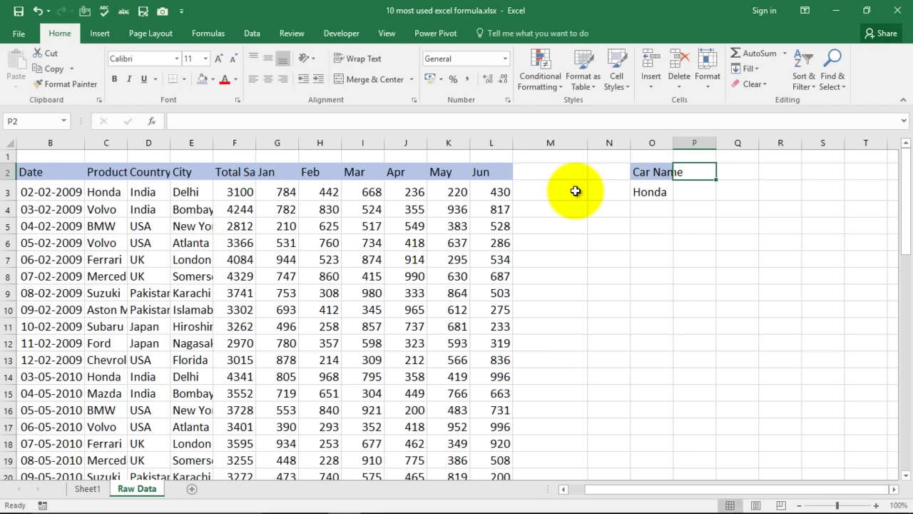
{"action": "type", "text": "TotalSales"}
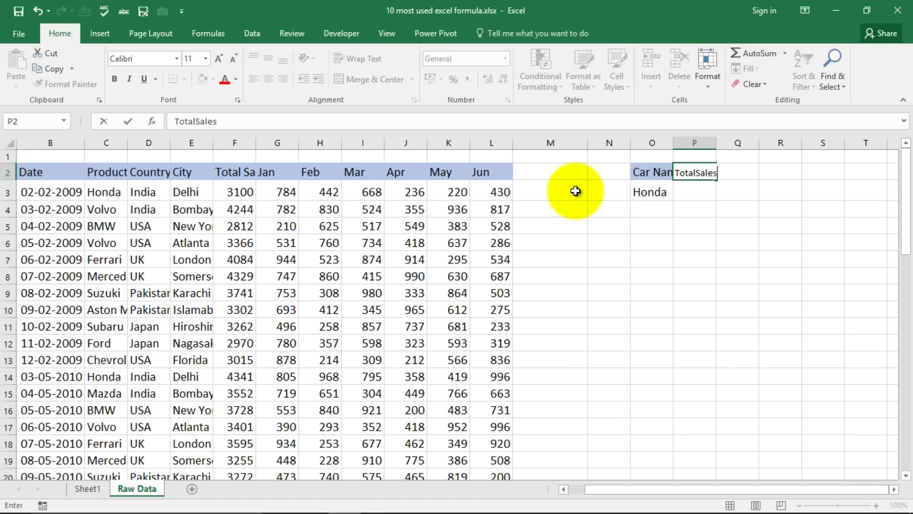
{"action": "key", "text": "Return"}
Enlarge the font of the Car Name/TotalSales block and autofit columns O and P.
{"action": "double_click", "coordinate": [674, 143]}
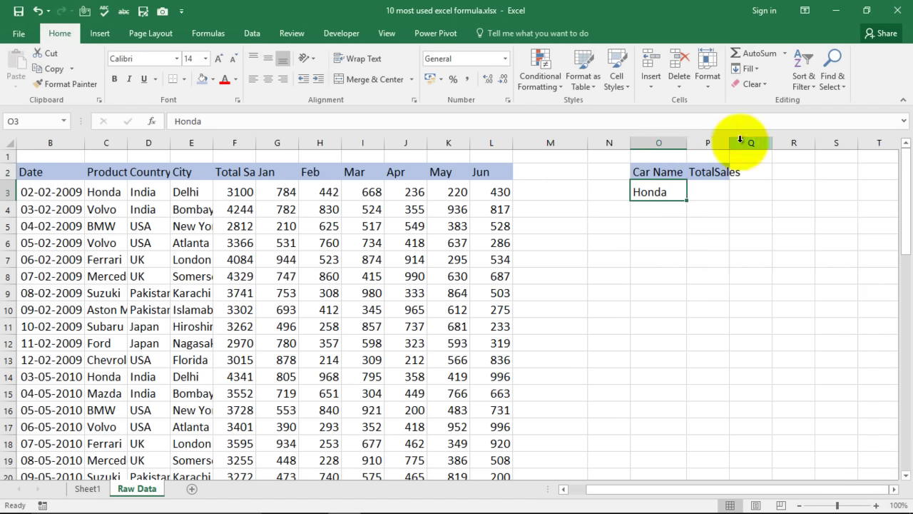
{"action": "double_click", "coordinate": [728, 143]}
{"action": "left_click_drag", "start_coordinate": [681, 173], "coordinate": [710, 198]}
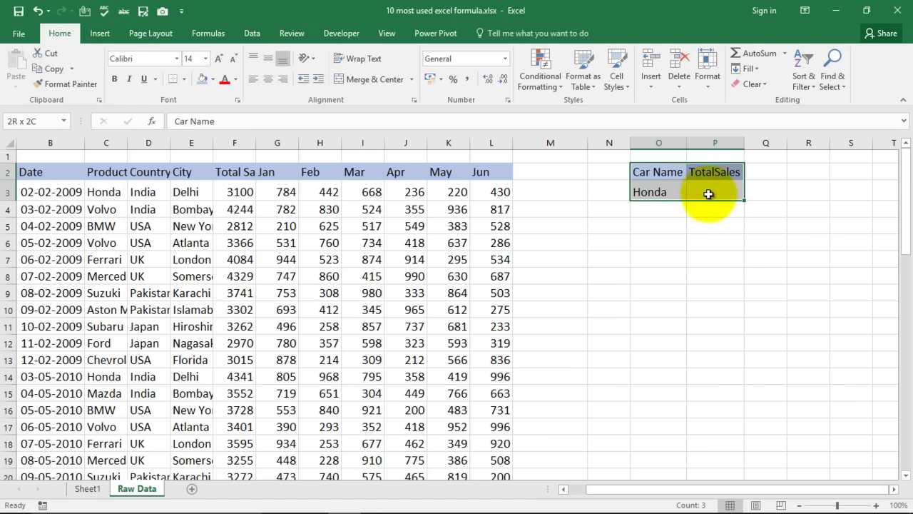
{"action": "left_click", "coordinate": [218, 58]}
{"action": "left_click", "coordinate": [219, 58]}
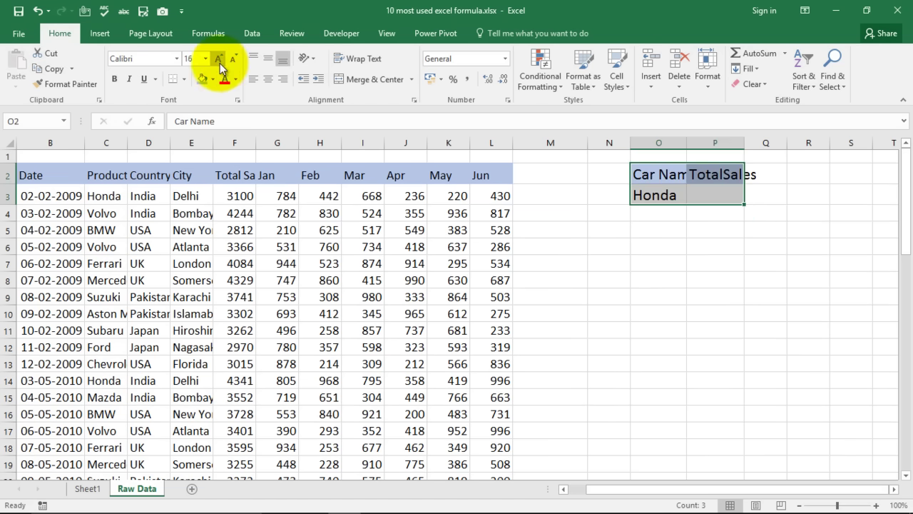
{"action": "double_click", "coordinate": [688, 142]}
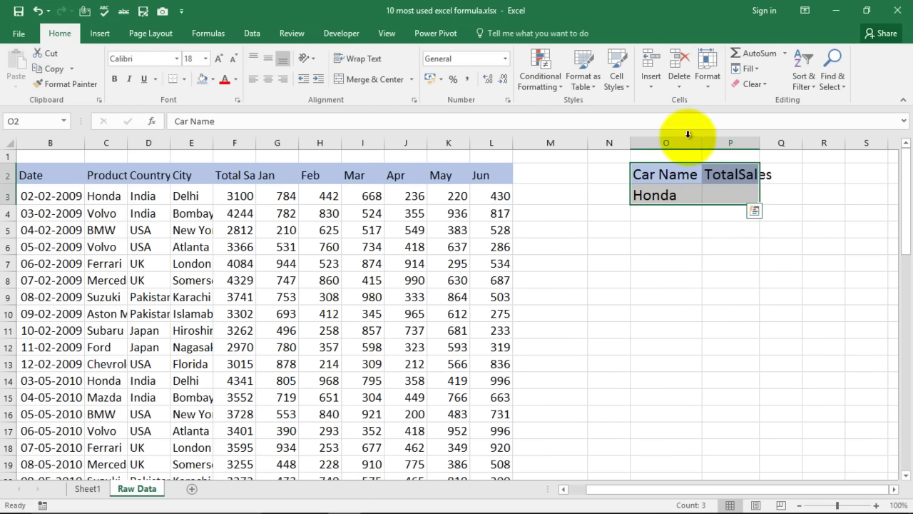
{"action": "double_click", "coordinate": [760, 142]}
Begin a VLOOKUP formula in P3 beside Honda.
{"action": "left_click", "coordinate": [758, 254]}
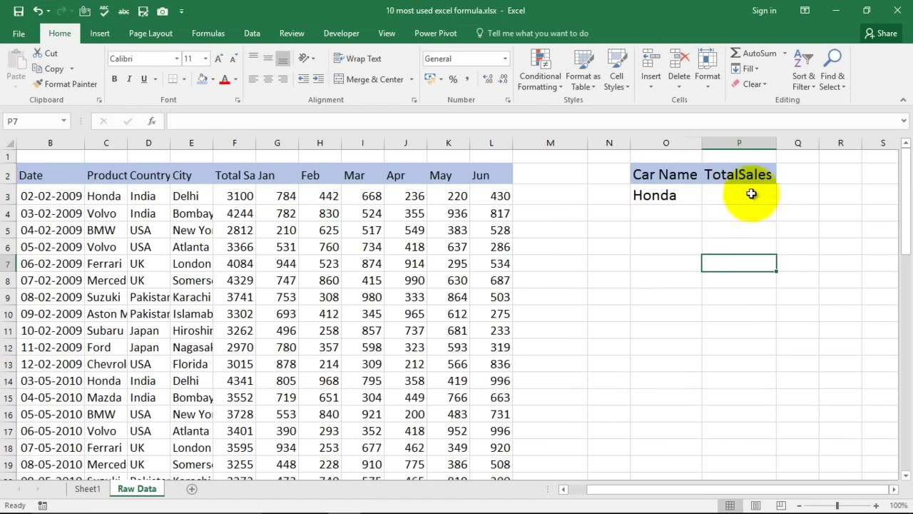
{"action": "left_click", "coordinate": [746, 190]}
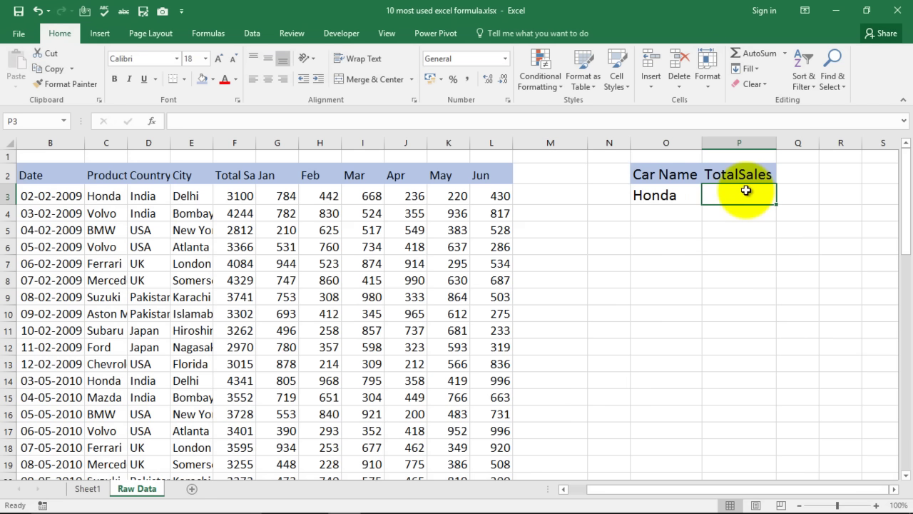
{"action": "type", "text": "="}
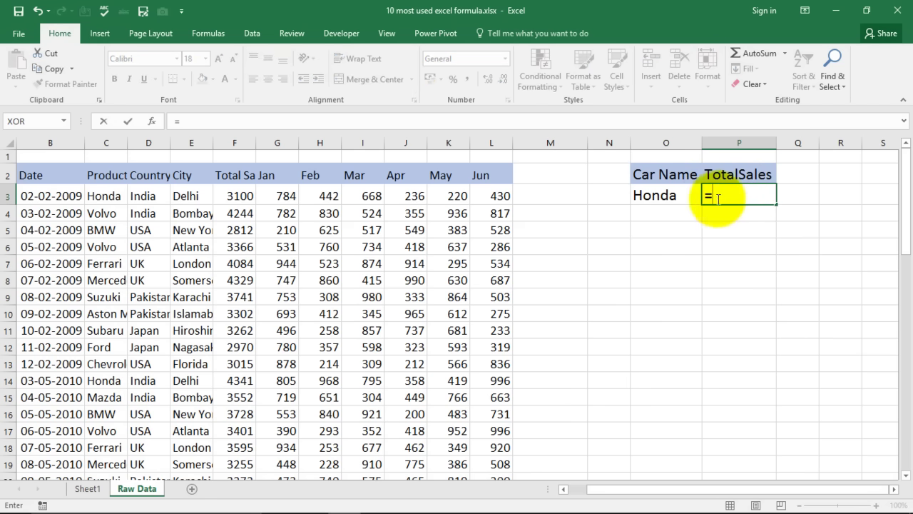
{"action": "type", "text": "vlo"}
Complete =VLOOKUP(O3,C2:F11,4,0) in P3 so it returns Honda's 3100 total.
{"action": "key", "text": "Tab"}
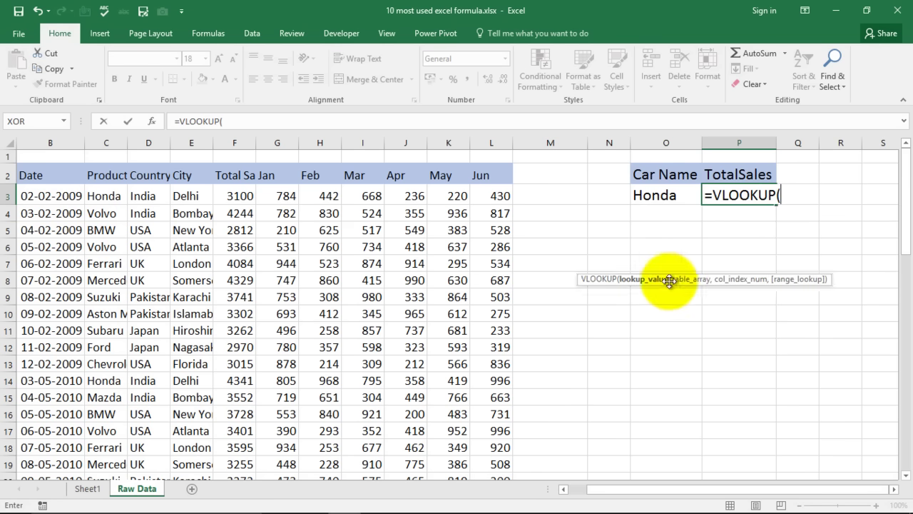
{"action": "left_click", "coordinate": [652, 194]}
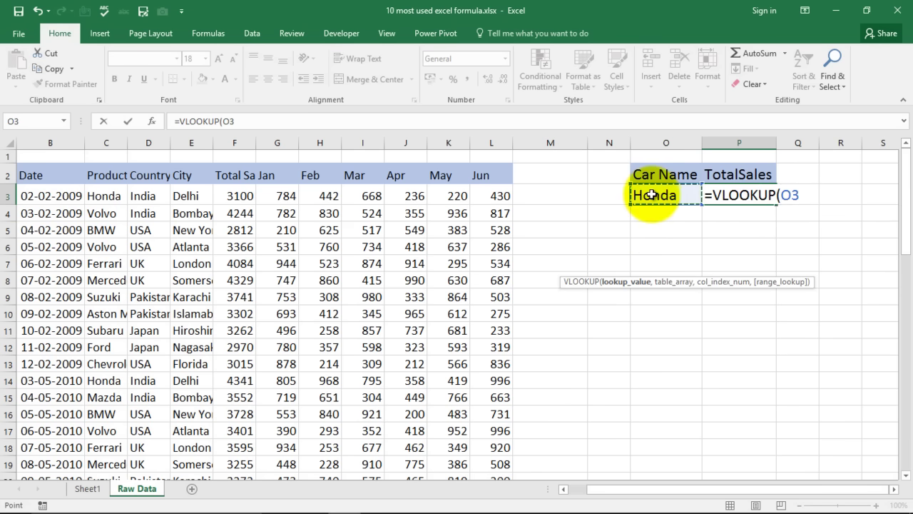
{"action": "type", "text": ","}
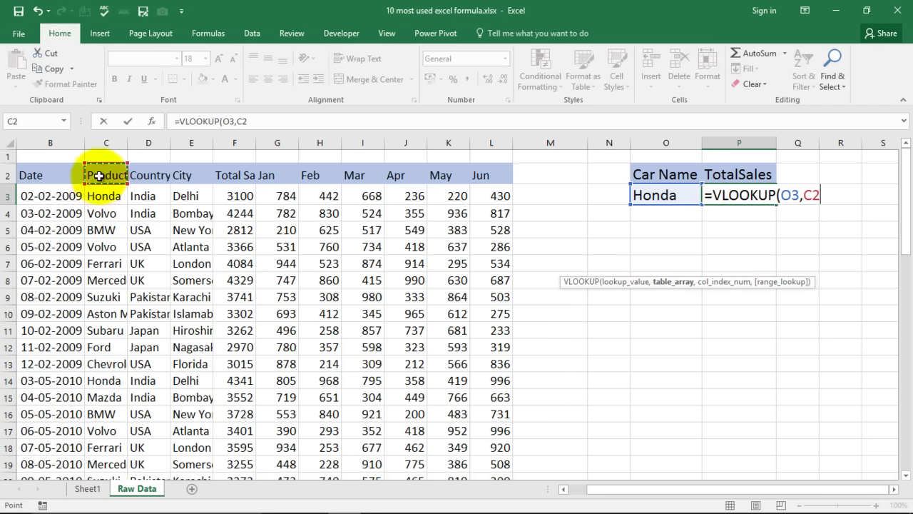
{"action": "left_click_drag", "start_coordinate": [98, 180], "coordinate": [226, 328]}
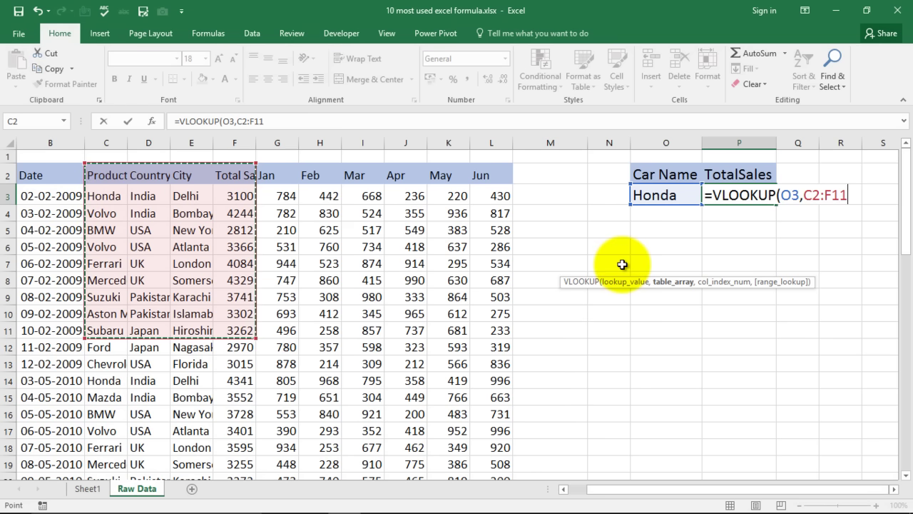
{"action": "type", "text": ",4"}
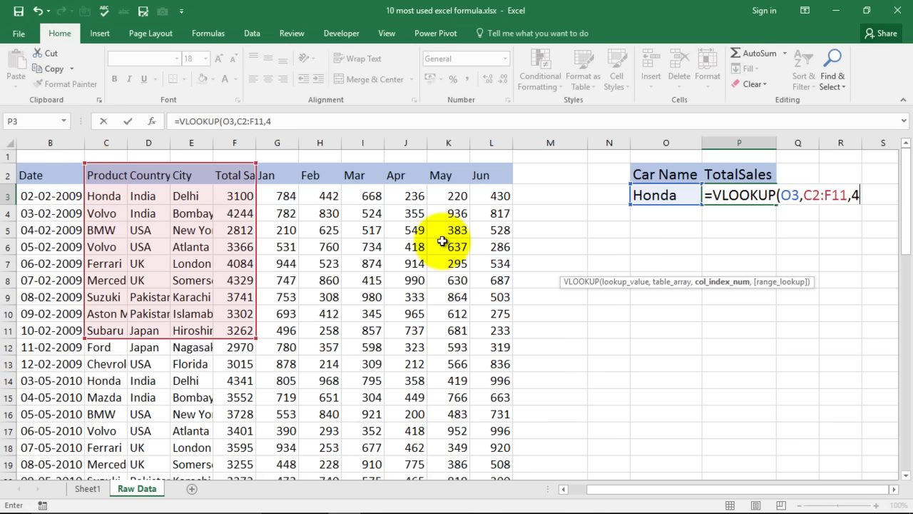
{"action": "type", "text": ",0"}
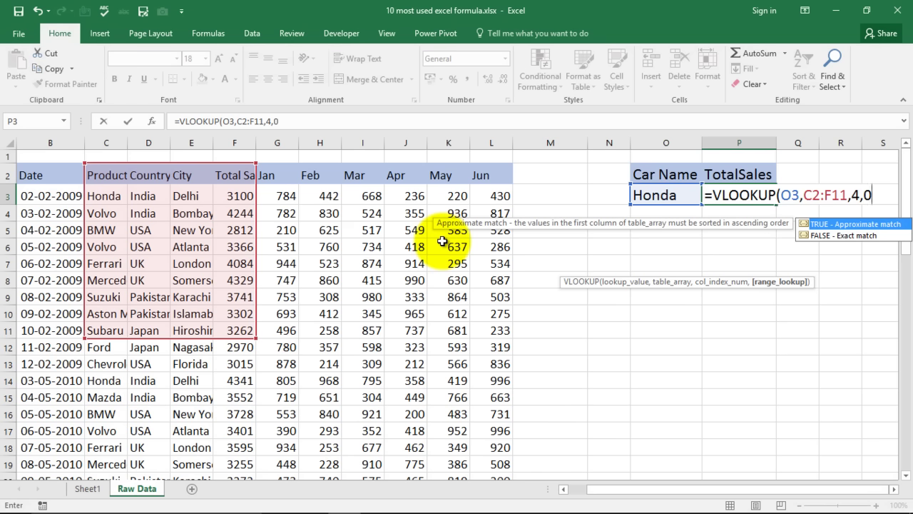
{"action": "type", "text": ")"}
{"action": "key", "text": "Return"}
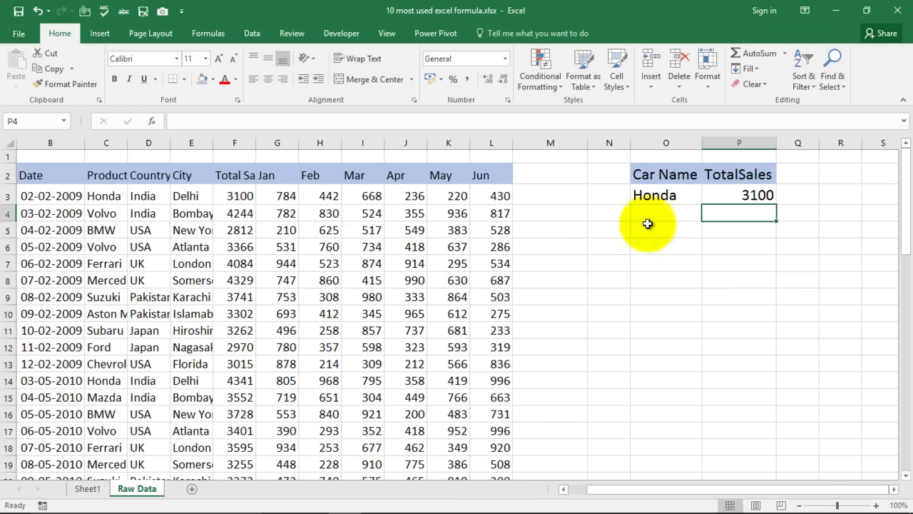
Enter Volvo as the car name in O3 to test the lookup.
{"action": "left_click", "coordinate": [749, 198]}
{"action": "left_click", "coordinate": [669, 197]}
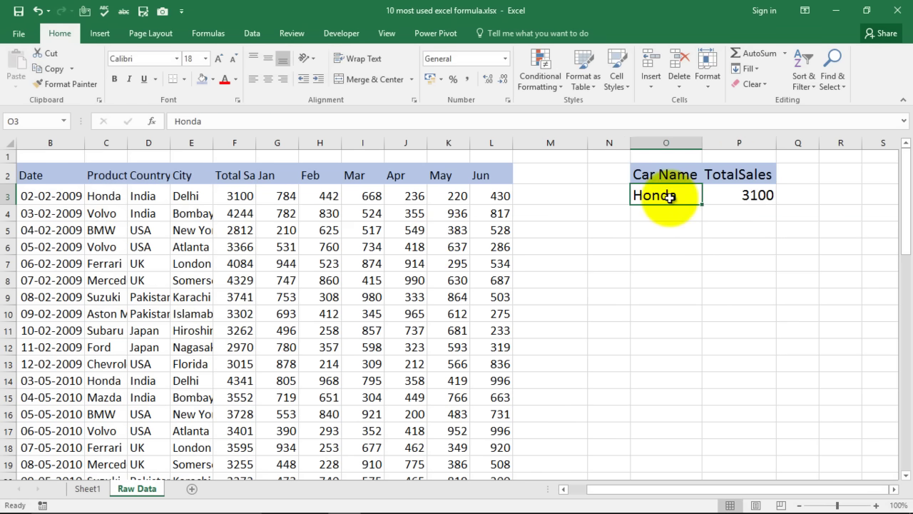
{"action": "type", "text": "Vol"}
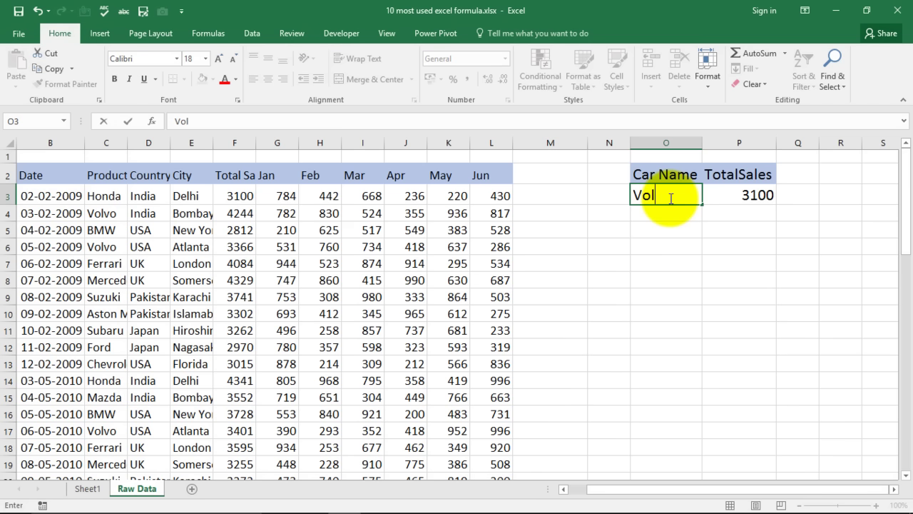
{"action": "type", "text": "vo"}
{"action": "key", "text": "Return"}
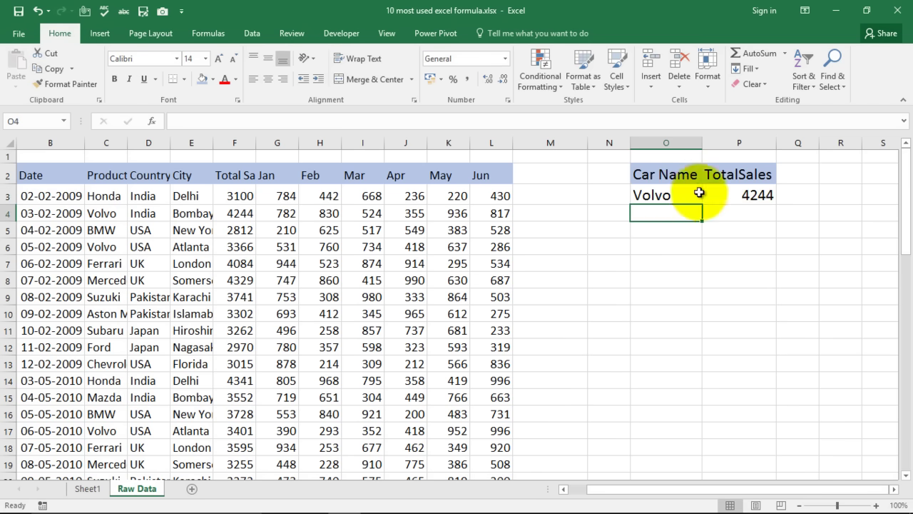
Change O3 to BMW so P3 returns 2812, then go back to Sheet1.
{"action": "left_click", "coordinate": [757, 194]}
{"action": "left_click", "coordinate": [679, 193]}
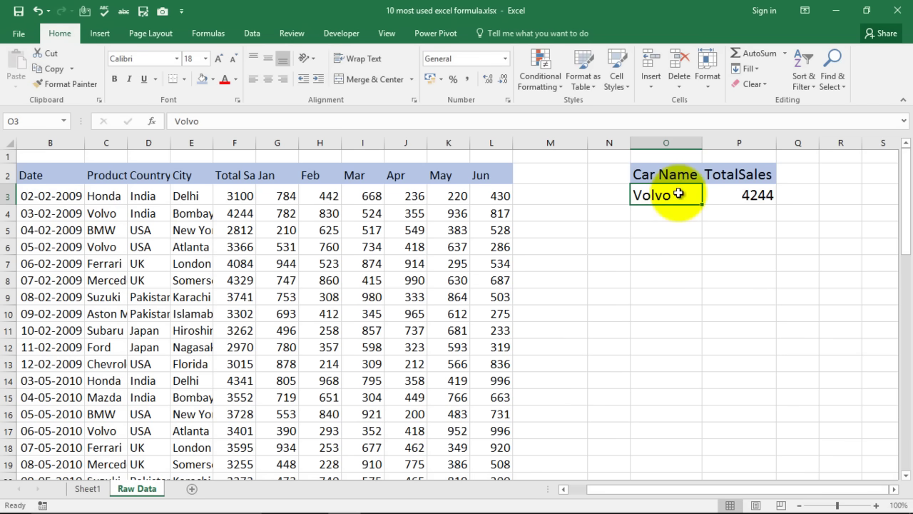
{"action": "type", "text": "BMW"}
{"action": "key", "text": "Return"}
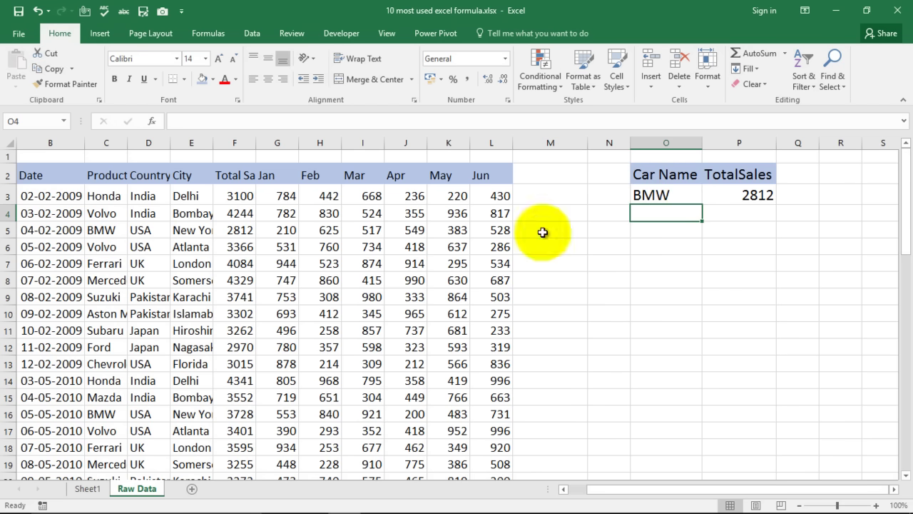
{"action": "left_click", "coordinate": [87, 489]}
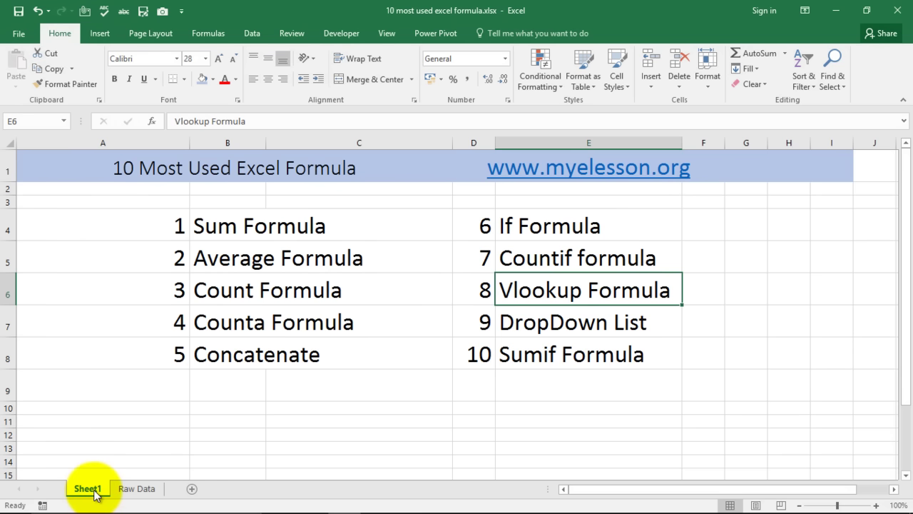
Mark DropDown List on Sheet1 as the next topic and reselect O3 on Raw Data.
{"action": "left_click", "coordinate": [519, 326]}
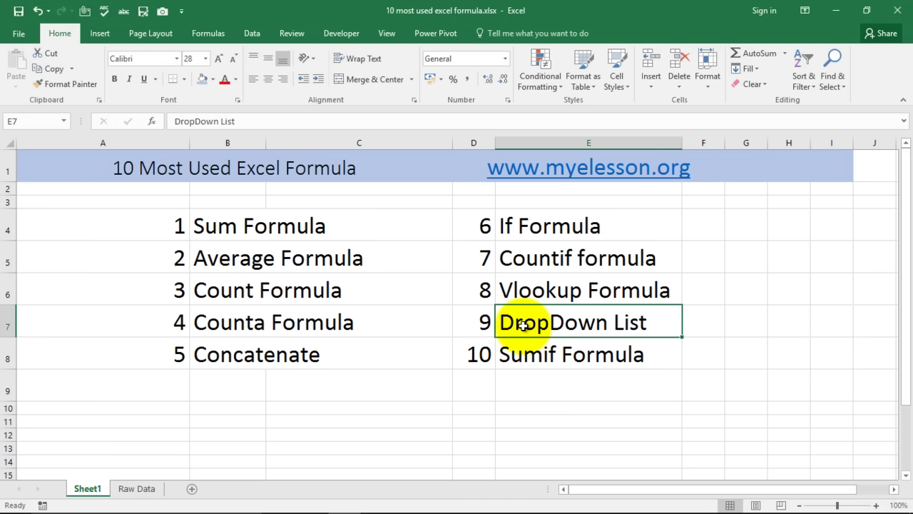
{"action": "left_click", "coordinate": [136, 490]}
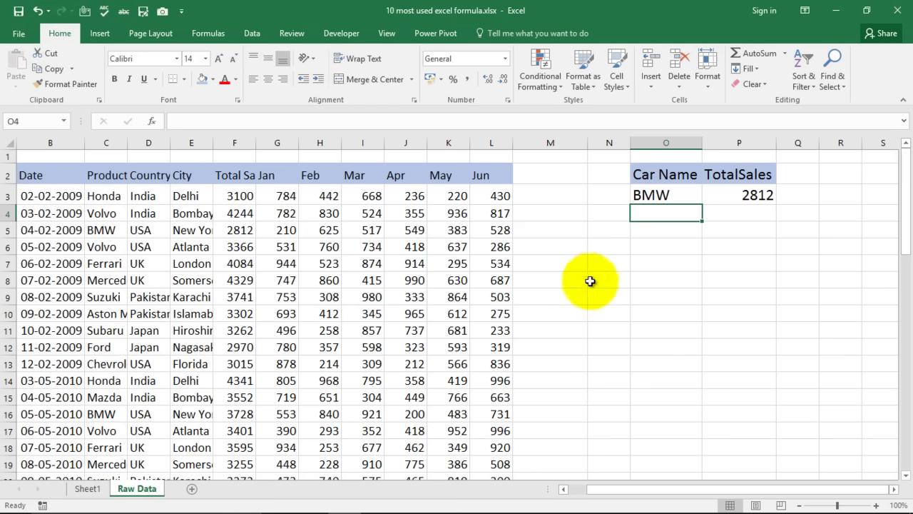
{"action": "left_click_drag", "start_coordinate": [555, 245], "coordinate": [555, 318]}
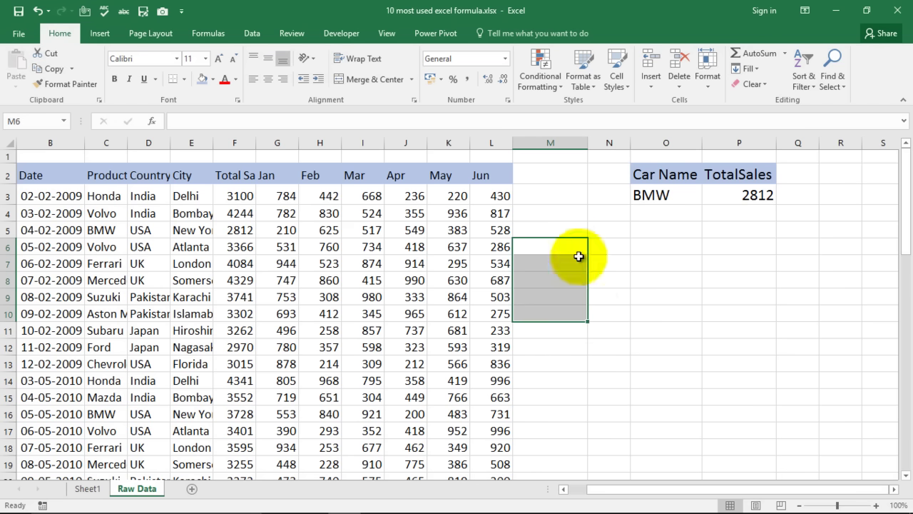
{"action": "left_click", "coordinate": [558, 230]}
{"action": "left_click", "coordinate": [656, 194]}
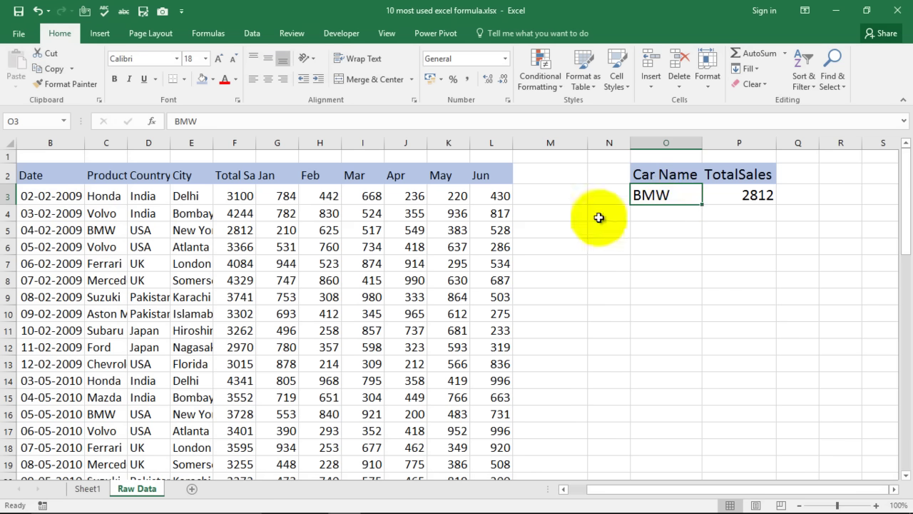
Give O3 List data validation sourced from the Product names in $C$3:$C$10.
{"action": "left_click", "coordinate": [252, 32]}
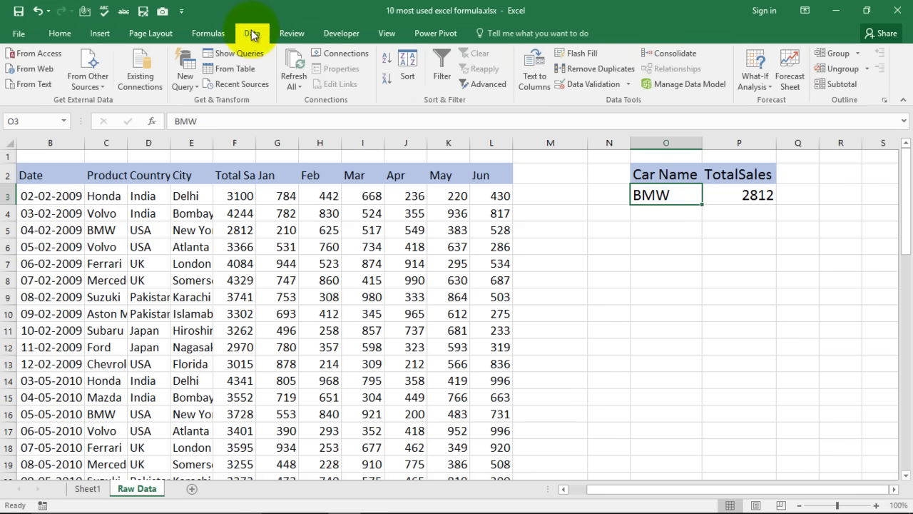
{"action": "left_click", "coordinate": [578, 87]}
{"action": "left_click", "coordinate": [620, 202]}
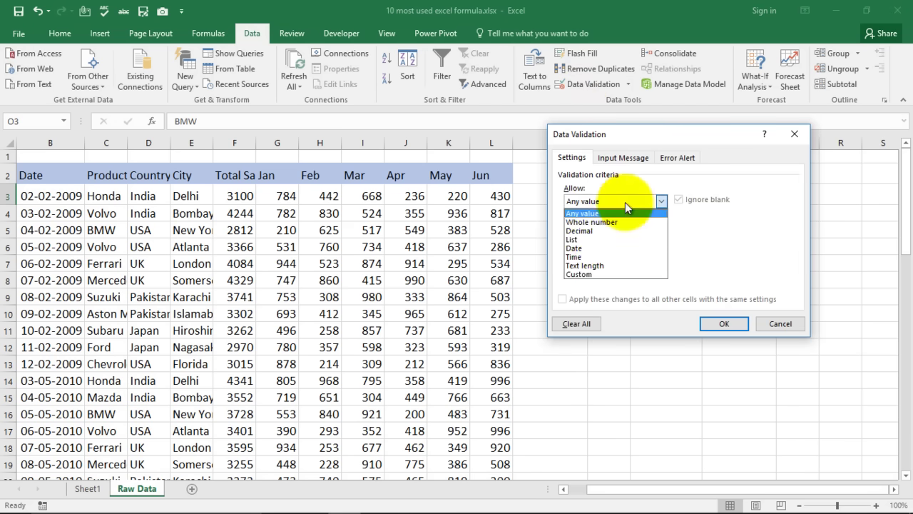
{"action": "left_click", "coordinate": [596, 236]}
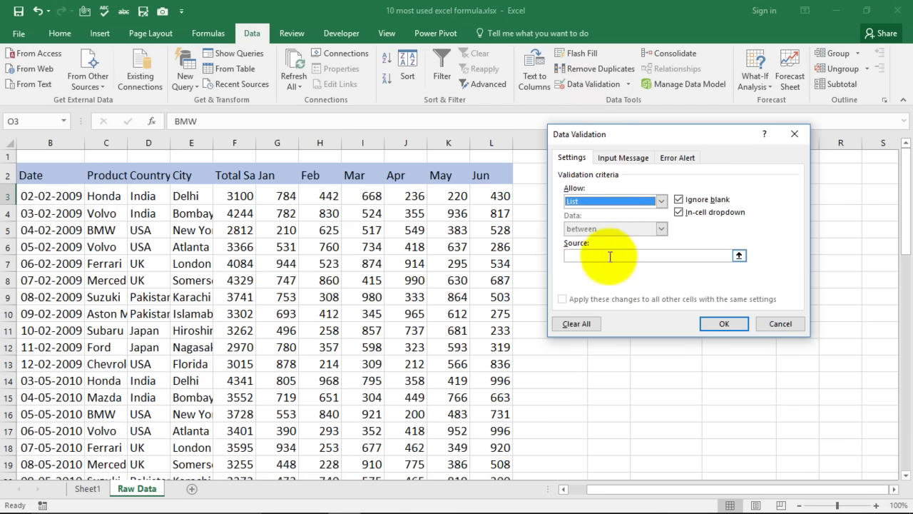
{"action": "left_click", "coordinate": [634, 258]}
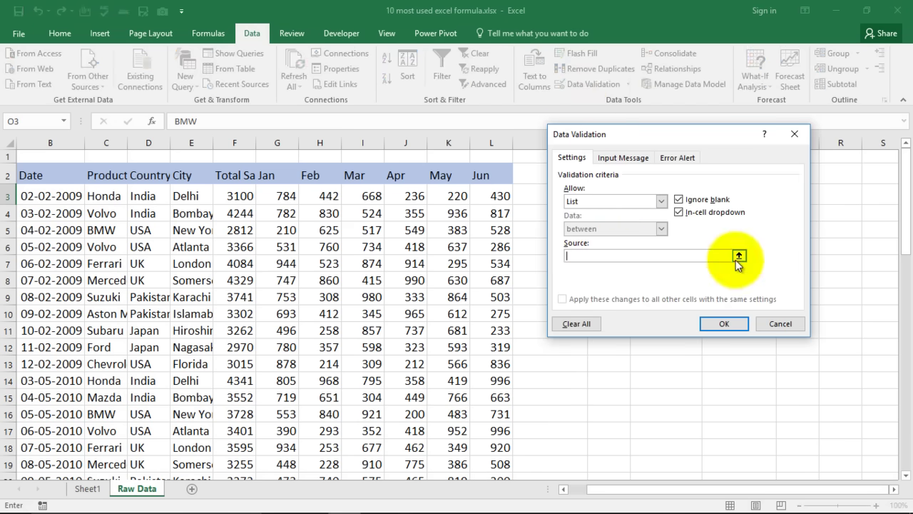
{"action": "left_click_drag", "start_coordinate": [628, 131], "coordinate": [746, 183]}
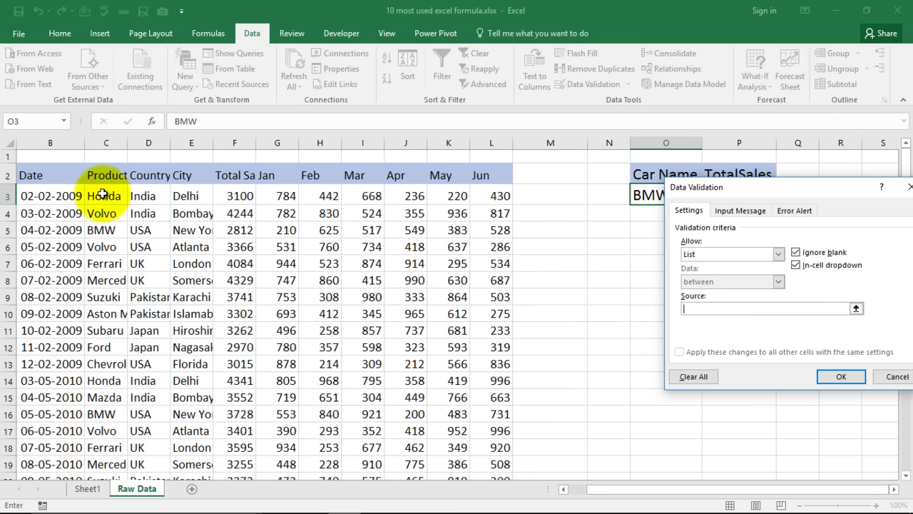
{"action": "left_click_drag", "start_coordinate": [103, 194], "coordinate": [98, 318]}
Confirm the O3 dropdown and test it by picking Honda, then BMW.
{"action": "left_click", "coordinate": [840, 378]}
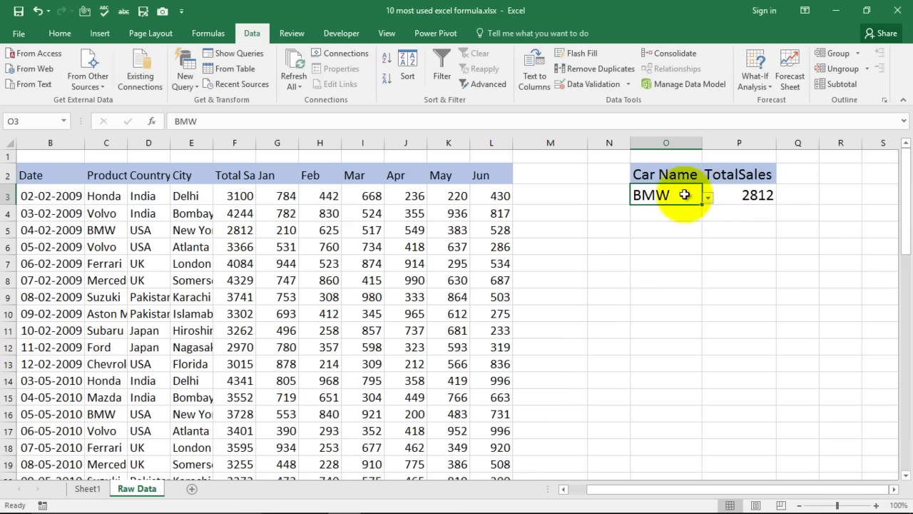
{"action": "left_click", "coordinate": [708, 197]}
{"action": "left_click", "coordinate": [653, 211]}
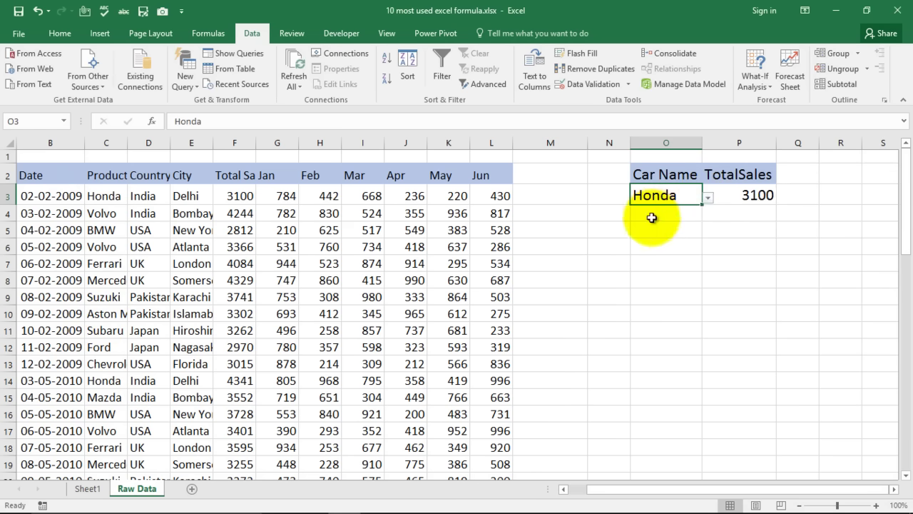
{"action": "left_click", "coordinate": [706, 198]}
{"action": "left_click", "coordinate": [664, 227]}
Pick Ferrari, Mercedes, then Aston Martin (3302), and widen column O to fit.
{"action": "left_click", "coordinate": [706, 198]}
{"action": "left_click", "coordinate": [657, 244]}
{"action": "left_click", "coordinate": [709, 197]}
{"action": "left_click", "coordinate": [671, 253]}
{"action": "left_click", "coordinate": [709, 198]}
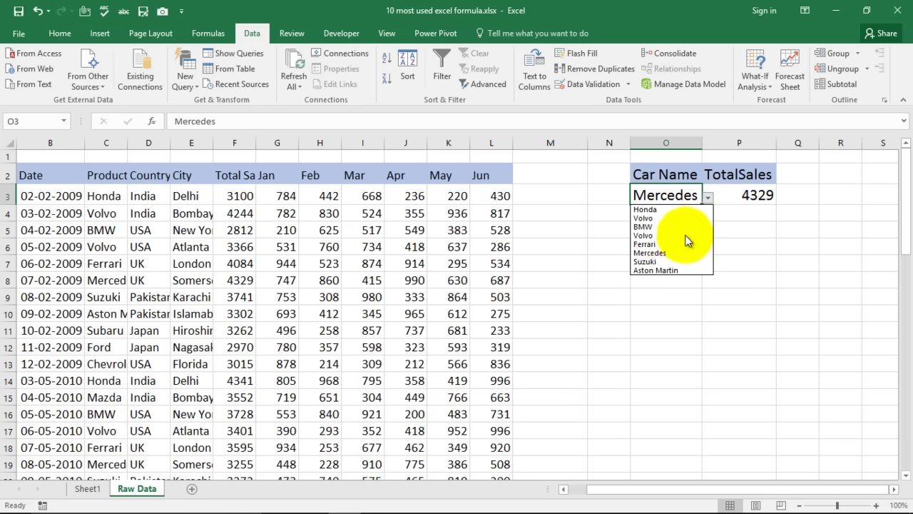
{"action": "left_click", "coordinate": [670, 271]}
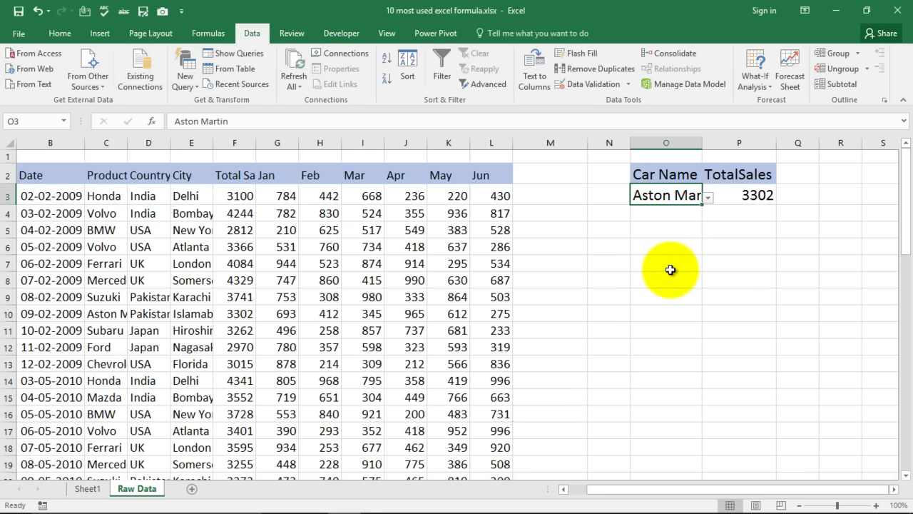
{"action": "double_click", "coordinate": [702, 143]}
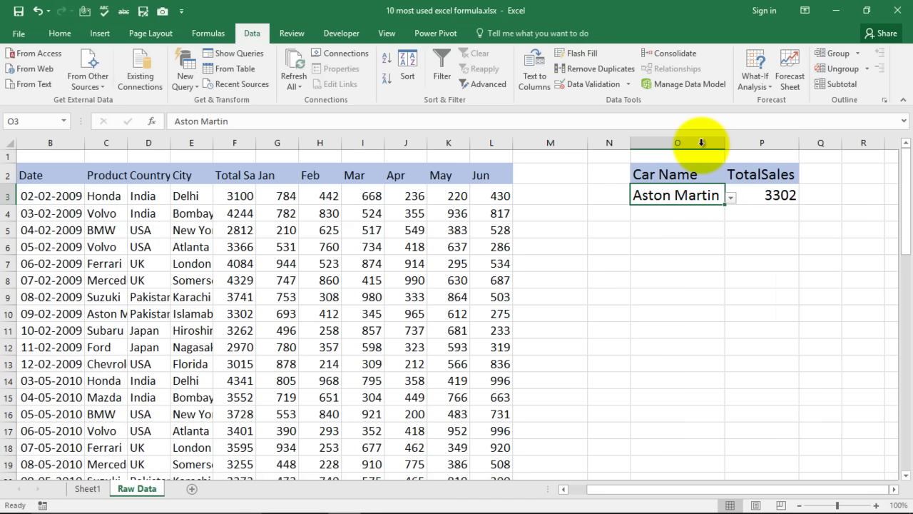
Mark Sumif Formula on Sheet1 as the next topic and return to Raw Data.
{"action": "left_click", "coordinate": [87, 488]}
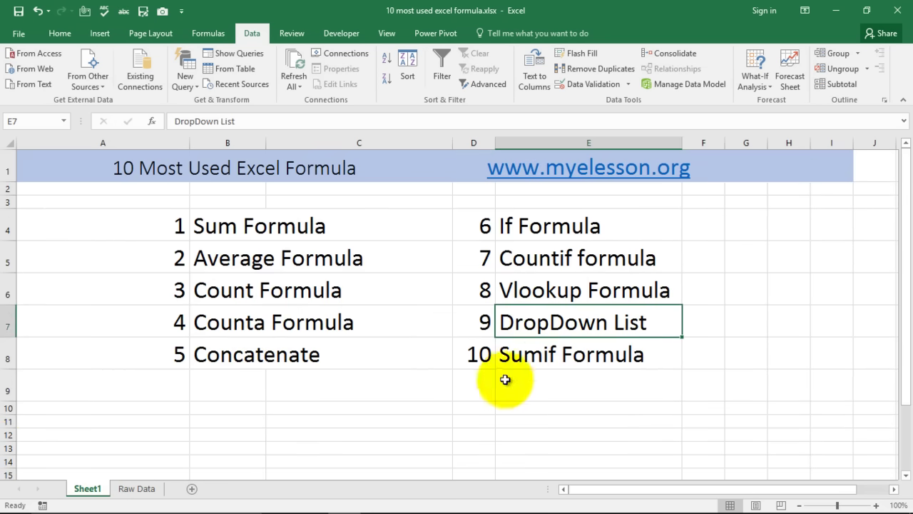
{"action": "left_click", "coordinate": [524, 368]}
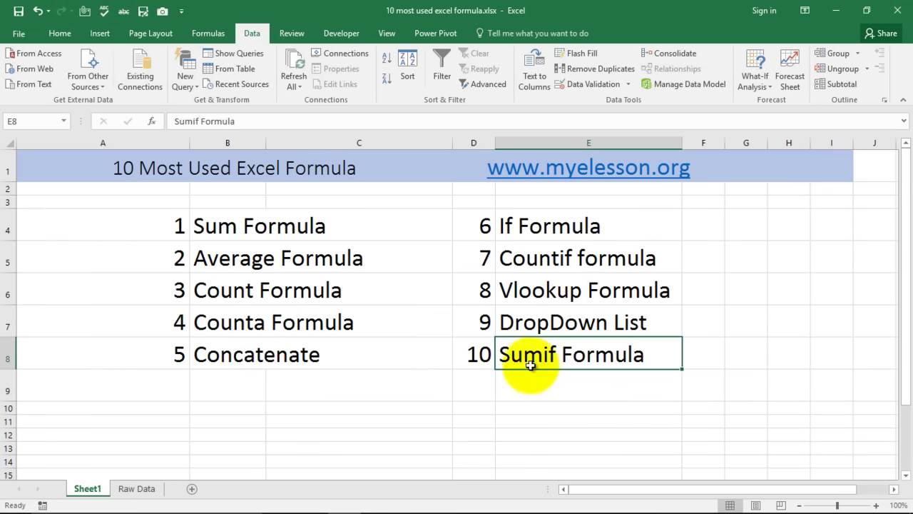
{"action": "left_click", "coordinate": [143, 499]}
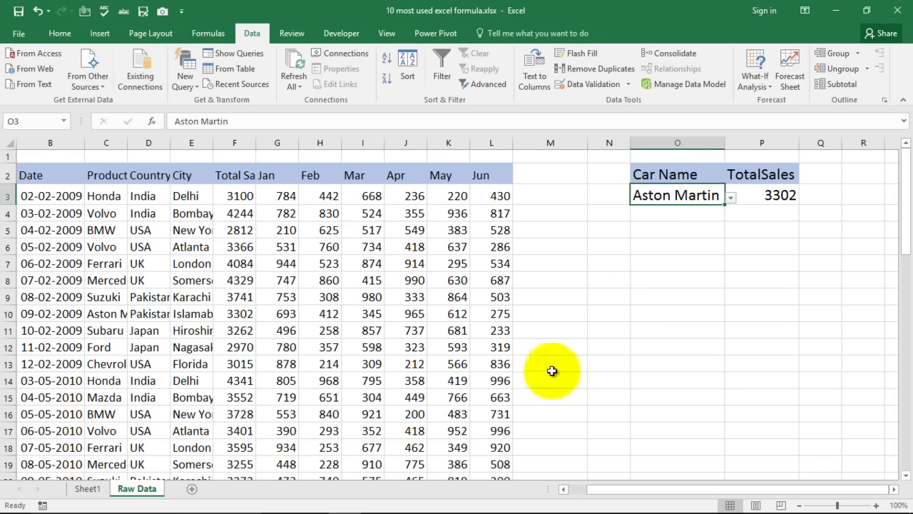
Start a SUMIF in O8 with the Product range C3:C57.
{"action": "left_click", "coordinate": [638, 281]}
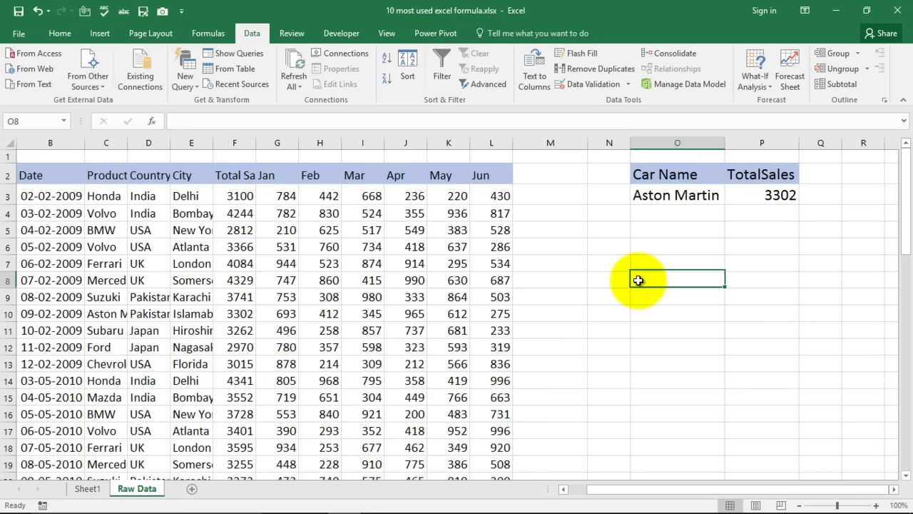
{"action": "type", "text": "=sumi"}
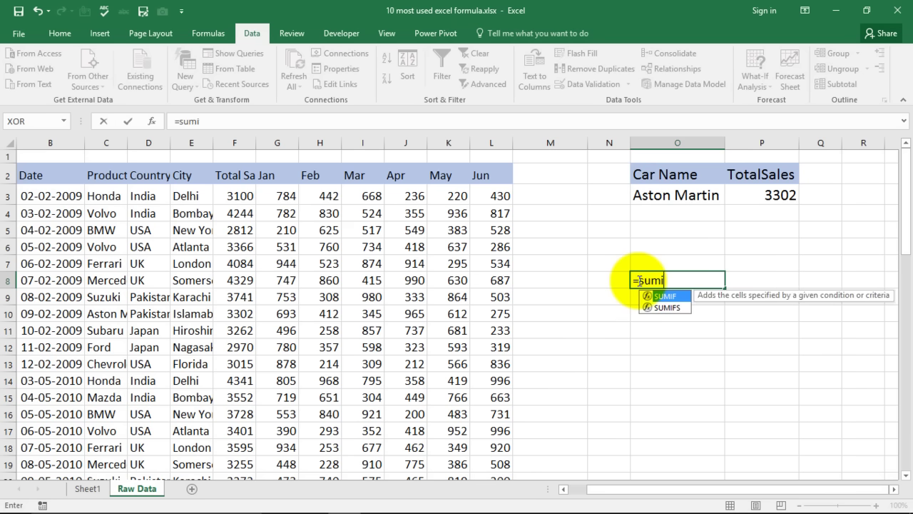
{"action": "key", "text": "Tab"}
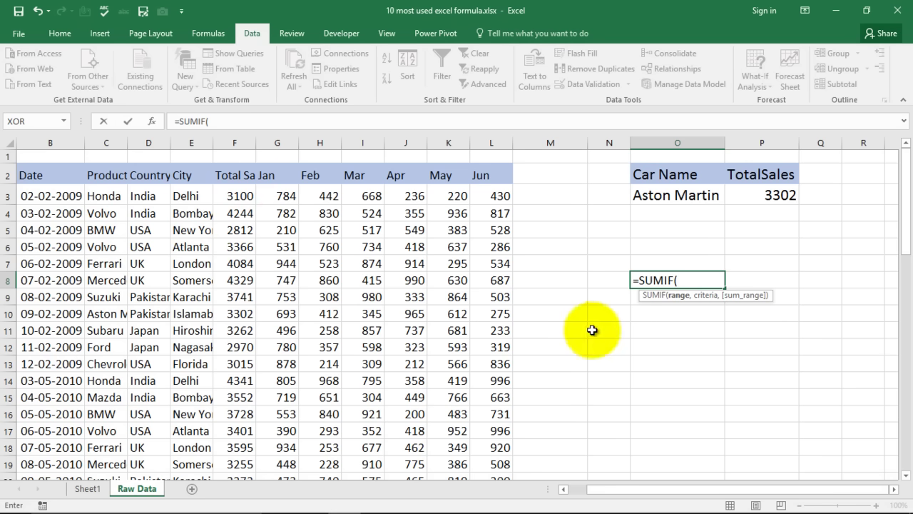
{"action": "left_click", "coordinate": [108, 203]}
{"action": "left_click_drag", "start_coordinate": [108, 204], "coordinate": [111, 217]}
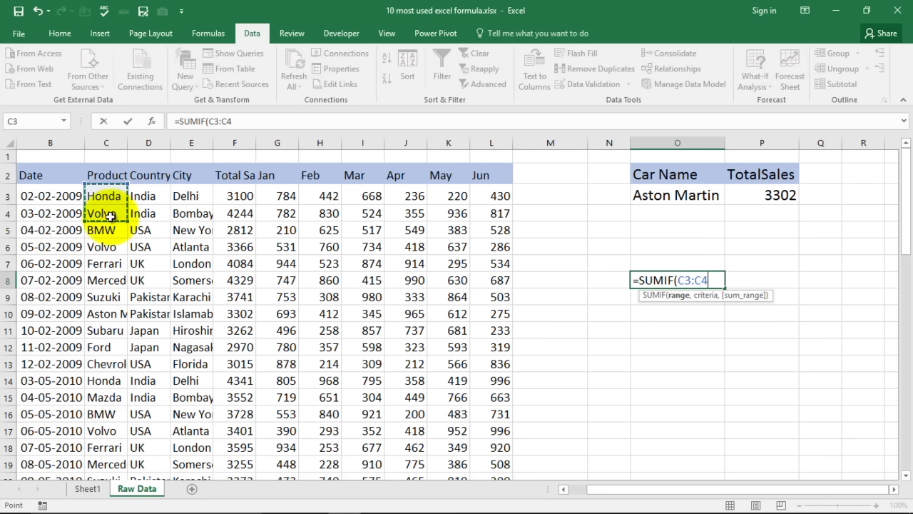
{"action": "key", "text": "ctrl+shift+Down"}
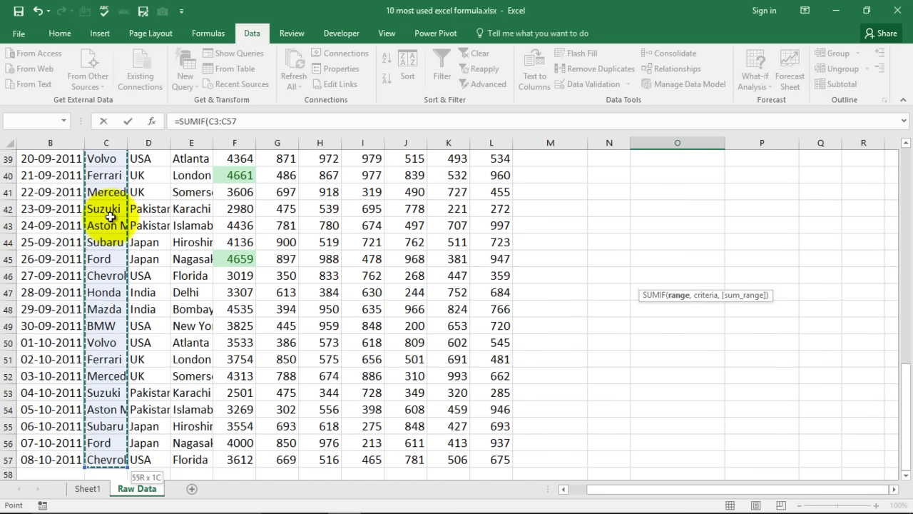
{"action": "type", "text": ","}
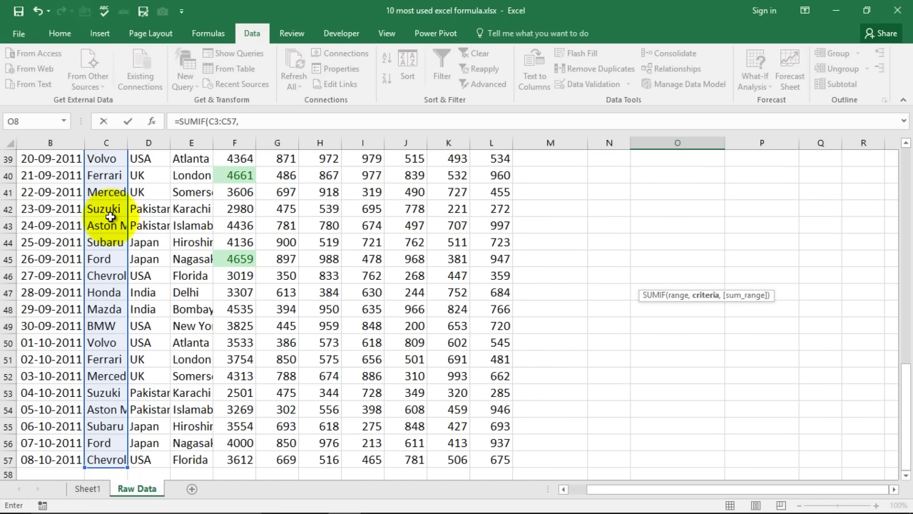
Complete =SUMIF(C3:C57,O3,F3:F57) with criteria O3 and sum range F3:F57, giving 19290.
{"action": "scroll", "coordinate": [632, 282], "scroll_direction": "up", "scroll_amount": 5}
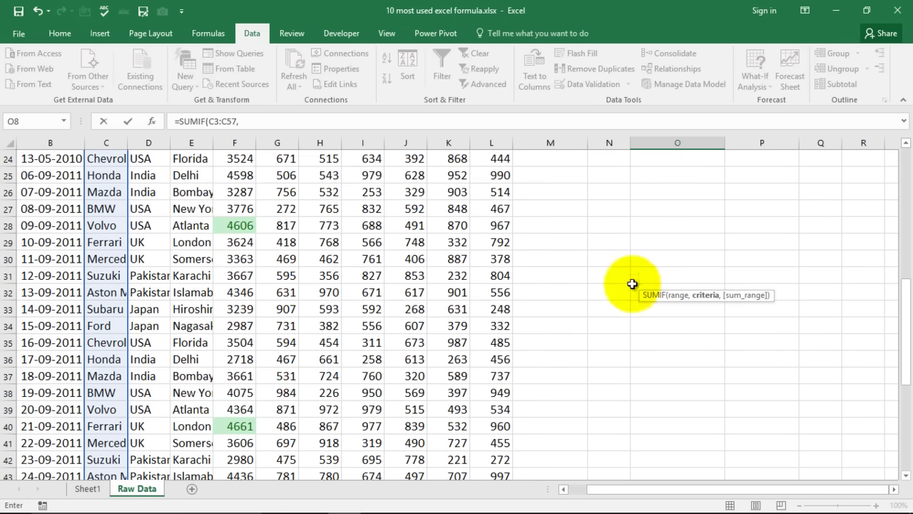
{"action": "scroll", "coordinate": [632, 283], "scroll_direction": "up", "scroll_amount": 8}
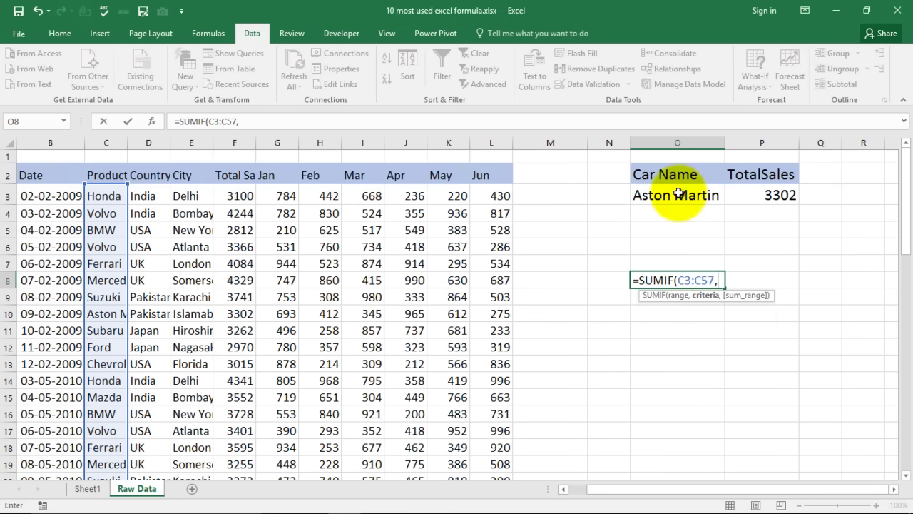
{"action": "left_click", "coordinate": [681, 194]}
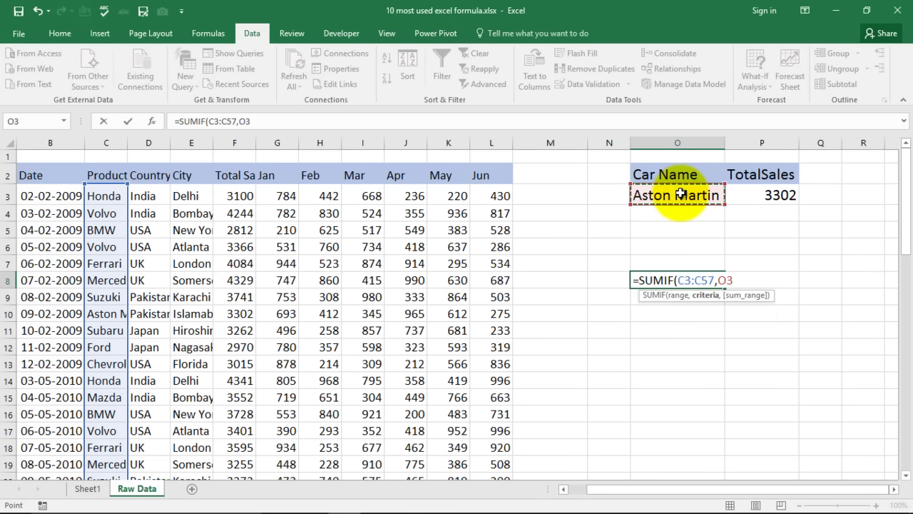
{"action": "type", "text": ","}
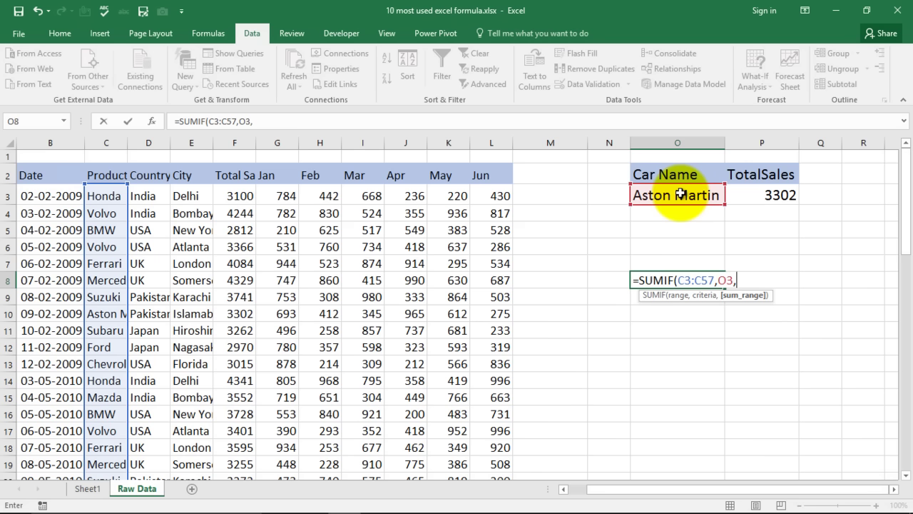
{"action": "left_click", "coordinate": [241, 196]}
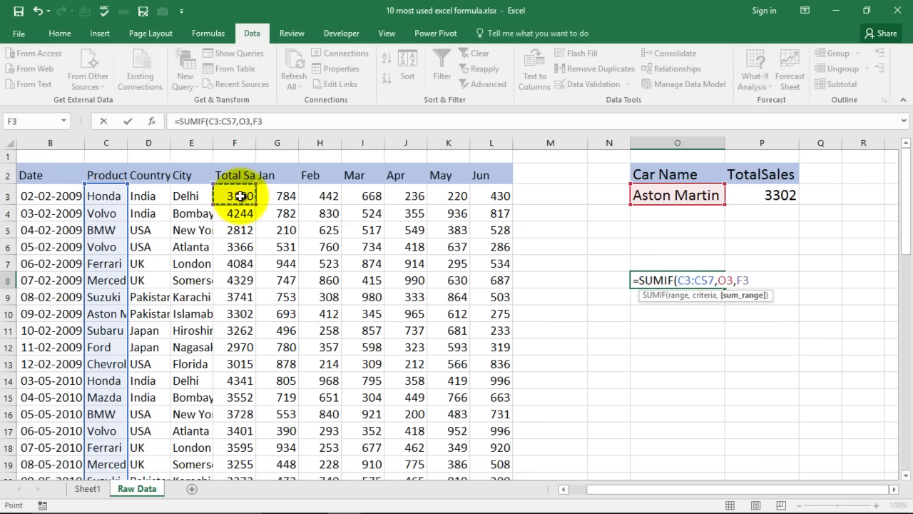
{"action": "key", "text": "ctrl+shift+Down"}
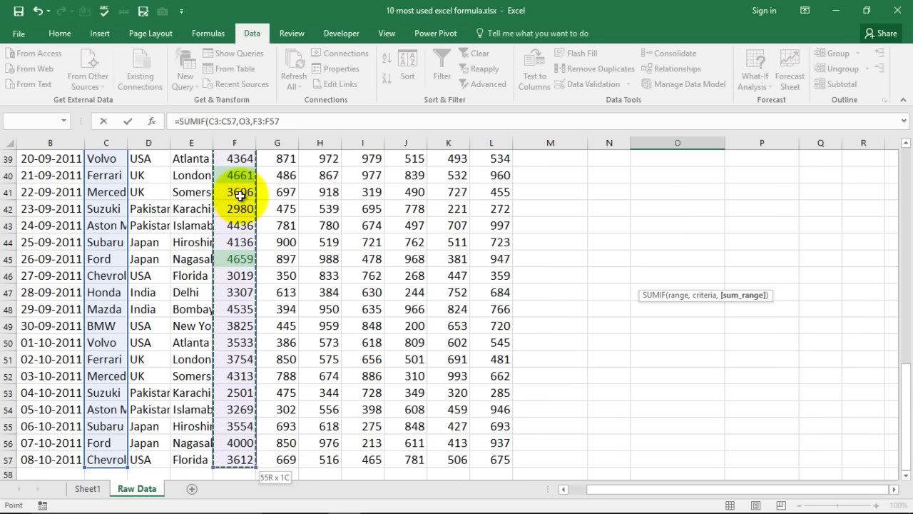
{"action": "scroll", "coordinate": [700, 275], "scroll_direction": "up", "scroll_amount": 11}
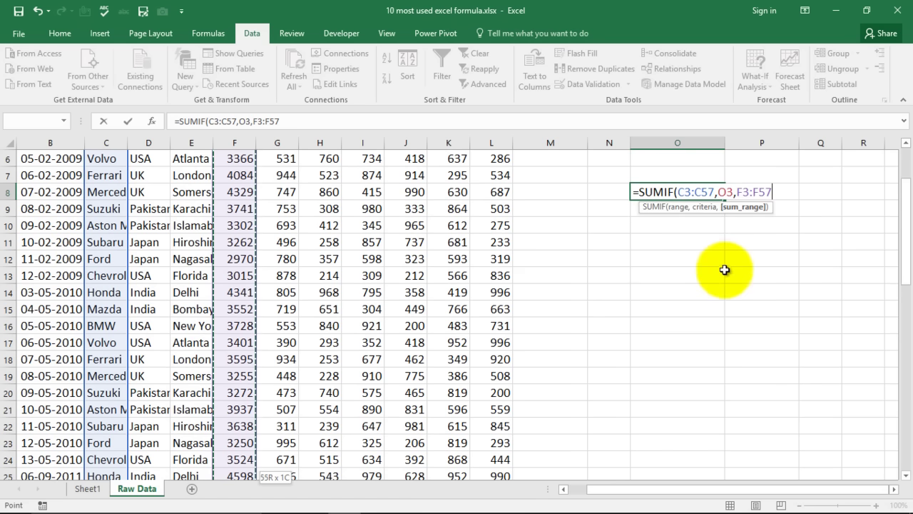
{"action": "type", "text": ")"}
{"action": "key", "text": "Return"}
{"action": "scroll", "coordinate": [728, 257], "scroll_direction": "up", "scroll_amount": 2}
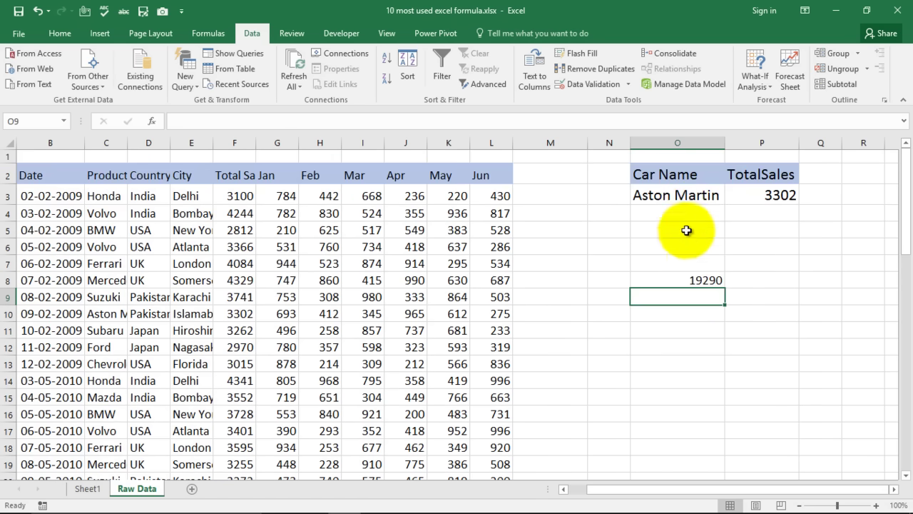
Label cell O7 as Sum above the SUMIF total.
{"action": "left_click", "coordinate": [702, 280]}
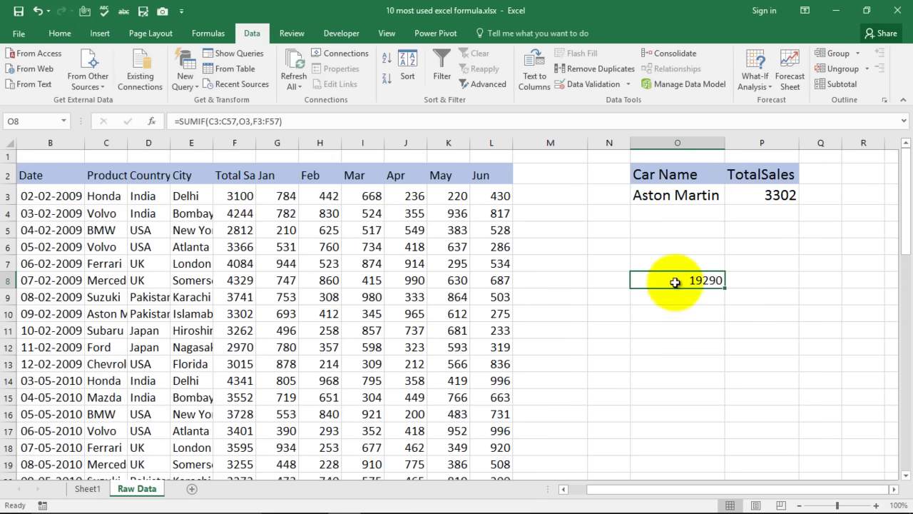
{"action": "left_click", "coordinate": [698, 265]}
{"action": "type", "text": "Sy"}
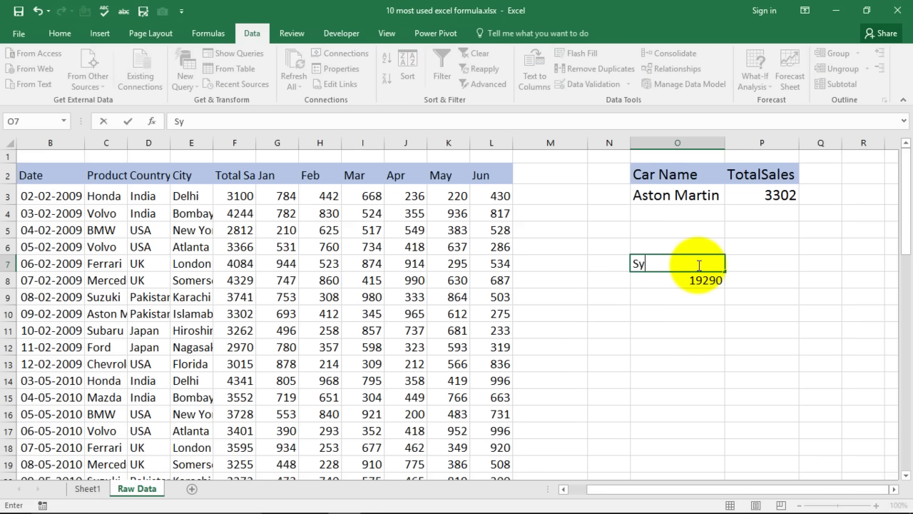
{"action": "type", "text": "m"}
{"action": "key", "text": "Return"}
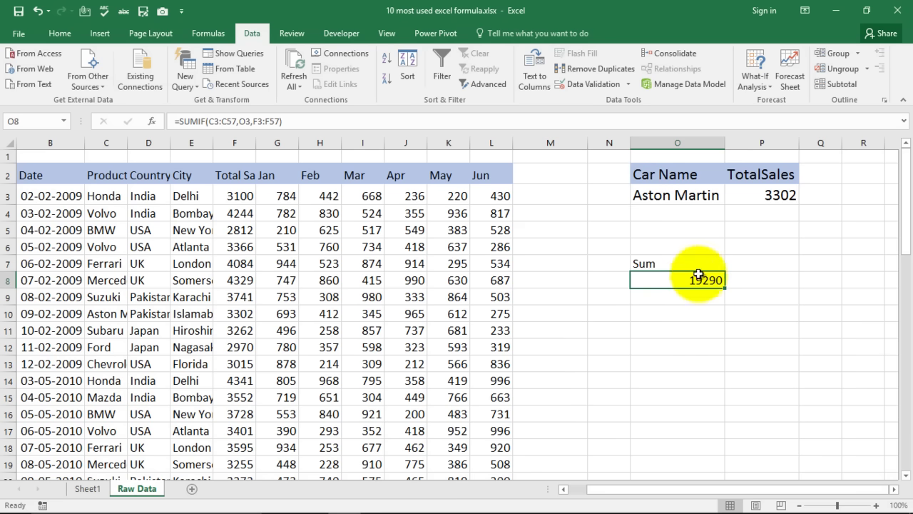
Pick Honda then Mercedes in O3 so O8 recalculates to 18866, then return to Sheet1.
{"action": "left_click", "coordinate": [713, 195]}
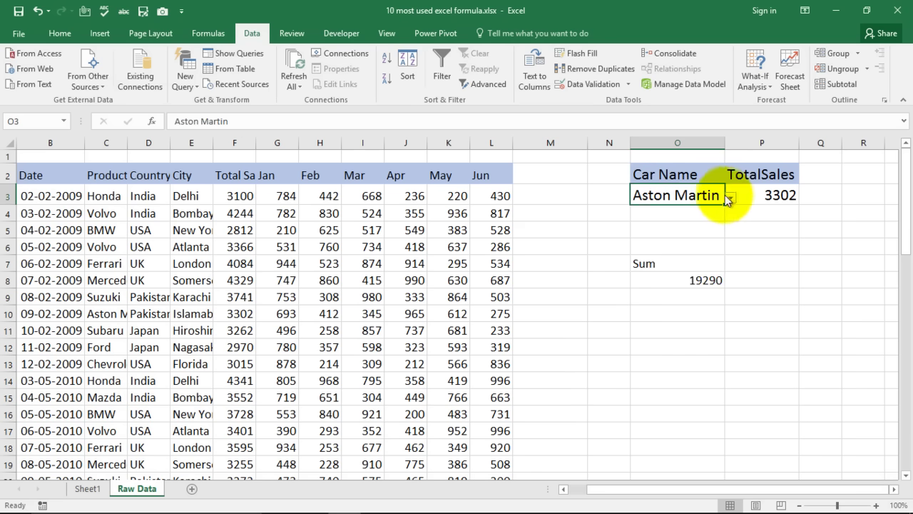
{"action": "left_click", "coordinate": [731, 197]}
{"action": "left_click", "coordinate": [697, 209]}
{"action": "left_click", "coordinate": [699, 280]}
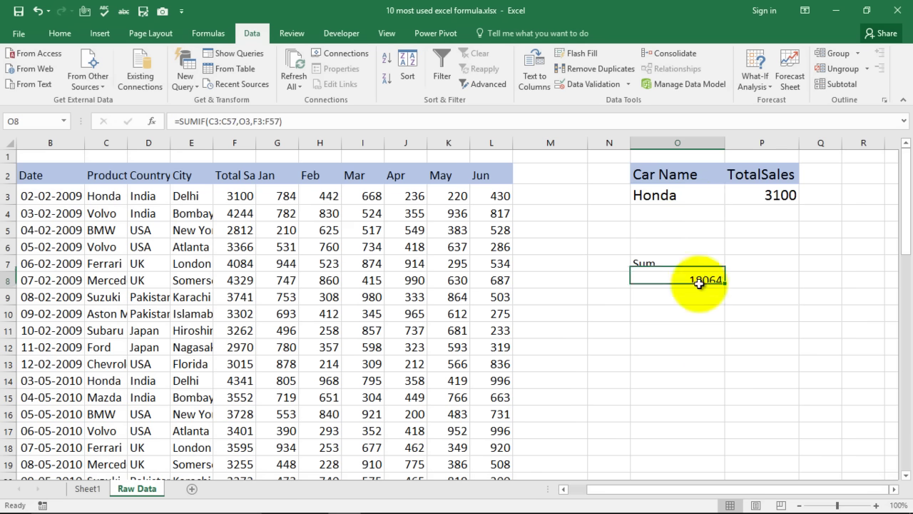
{"action": "left_click", "coordinate": [716, 196]}
{"action": "left_click", "coordinate": [731, 198]}
{"action": "left_click", "coordinate": [686, 252]}
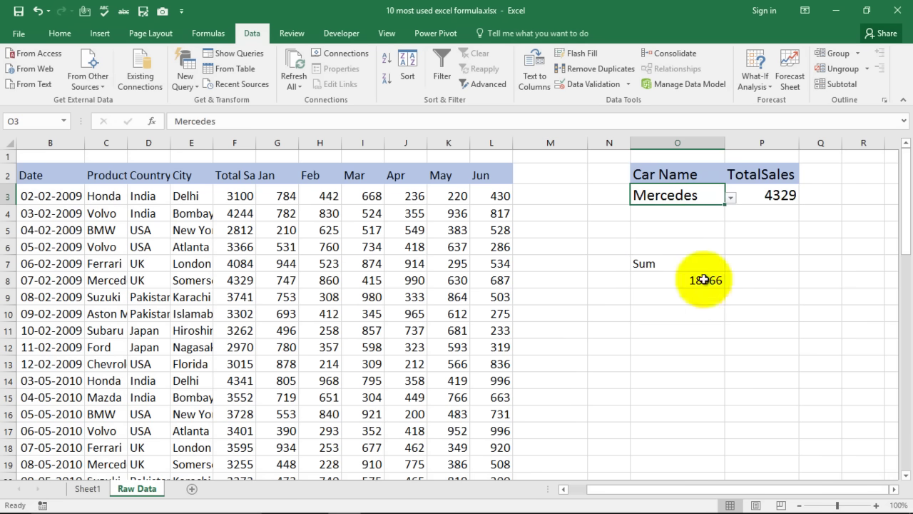
{"action": "left_click", "coordinate": [704, 280]}
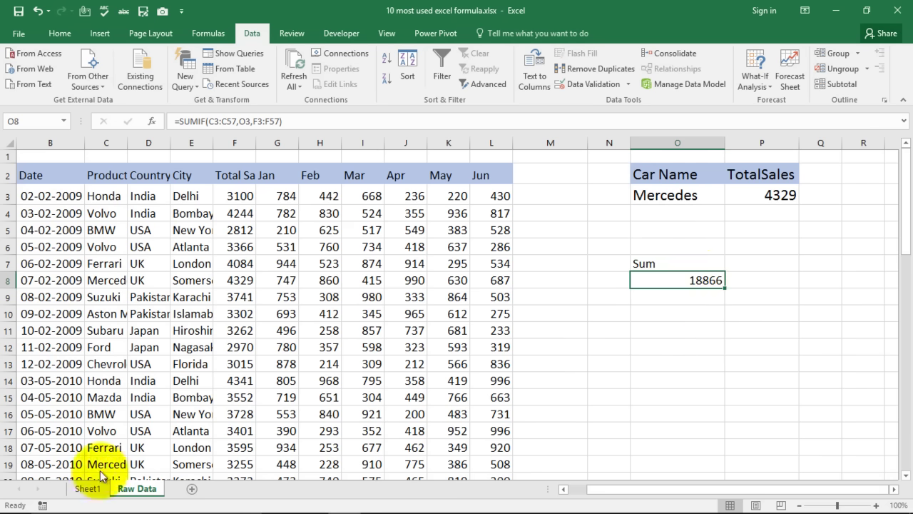
{"action": "left_click", "coordinate": [78, 489]}
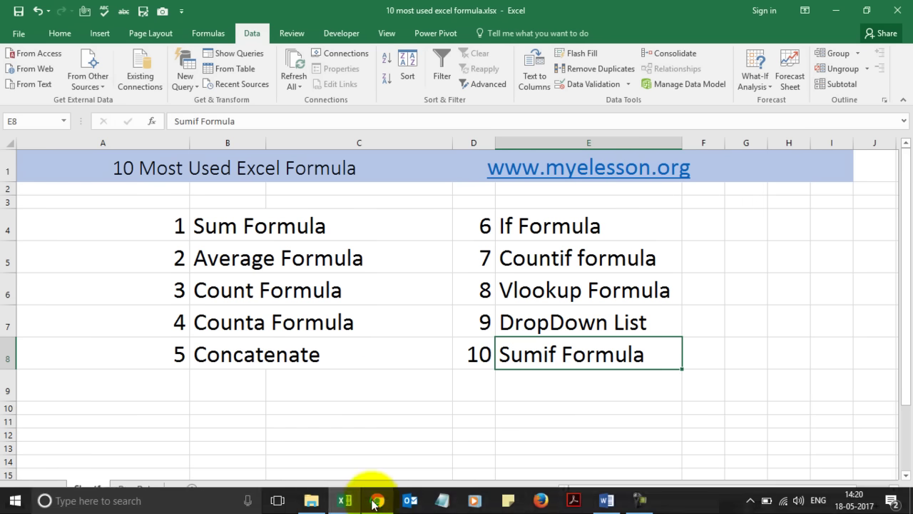
{"action": "left_click", "coordinate": [376, 498]}
{"action": "scroll", "coordinate": [349, 373], "scroll_direction": "down", "scroll_amount": 6}
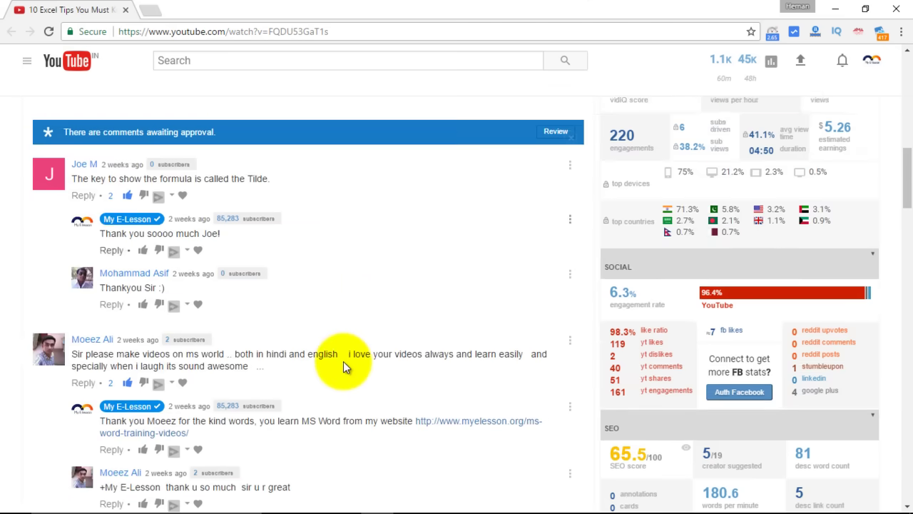
{"action": "scroll", "coordinate": [365, 229], "scroll_direction": "up", "scroll_amount": 6}
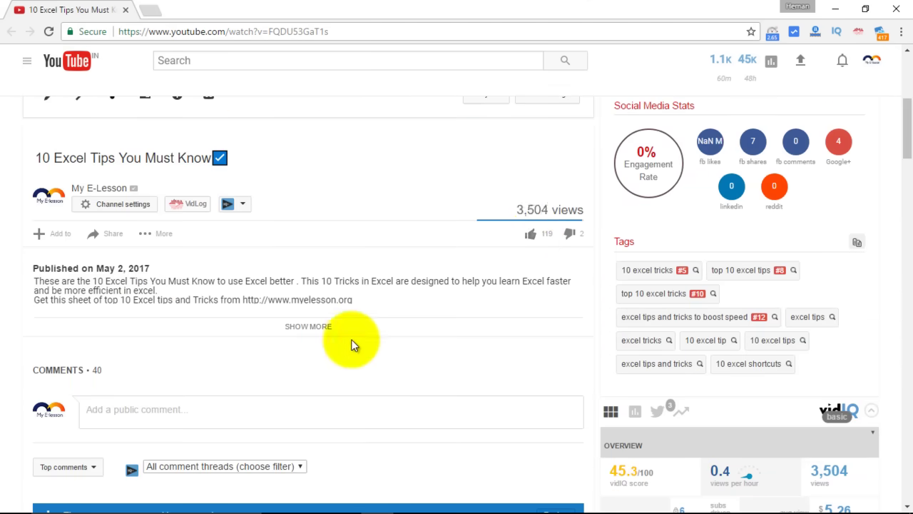
{"action": "scroll", "coordinate": [353, 326], "scroll_direction": "down", "scroll_amount": 8}
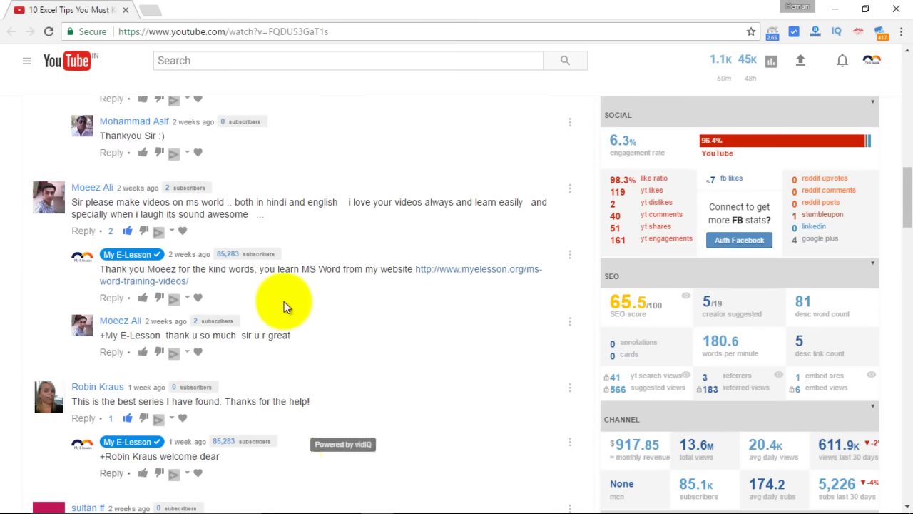
{"action": "scroll", "coordinate": [376, 359], "scroll_direction": "up", "scroll_amount": 1}
{"action": "scroll", "coordinate": [377, 360], "scroll_direction": "up", "scroll_amount": 10}
{"action": "scroll", "coordinate": [377, 372], "scroll_direction": "up", "scroll_amount": 5}
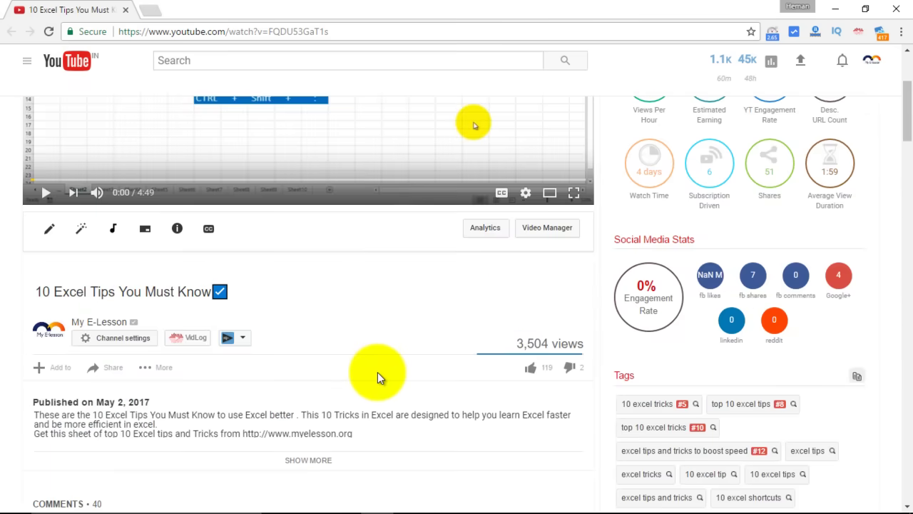